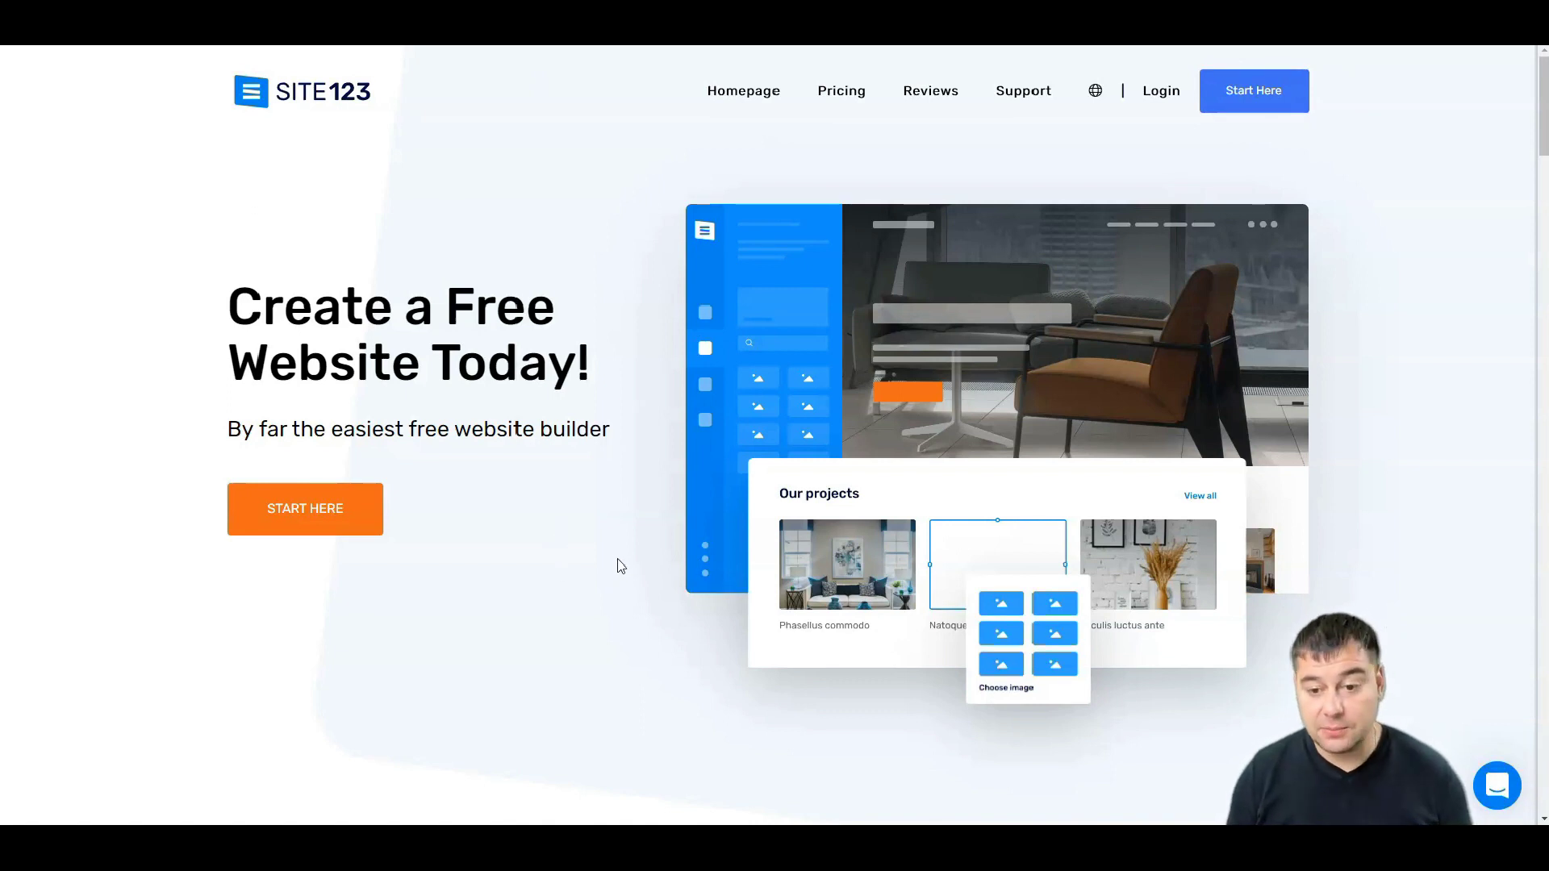
# Scroll down the homepage past the six-design template gallery to Fantastic Features.
pyautogui.scroll(-10, 621, 561)
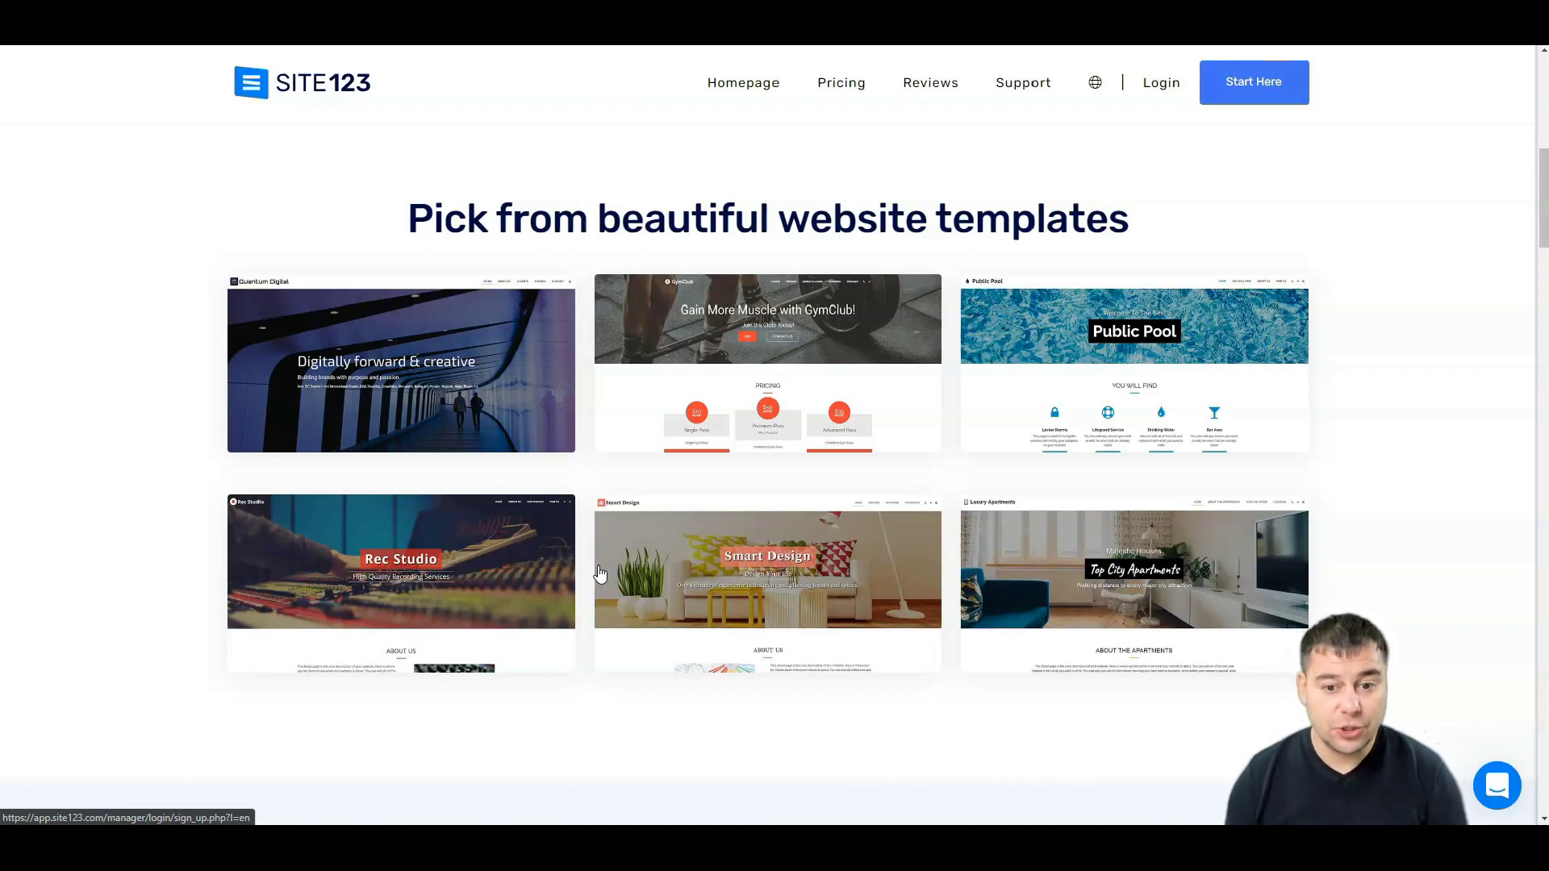
# Scroll further down the SITE123 homepage.
pyautogui.scroll(-4, 581, 549)
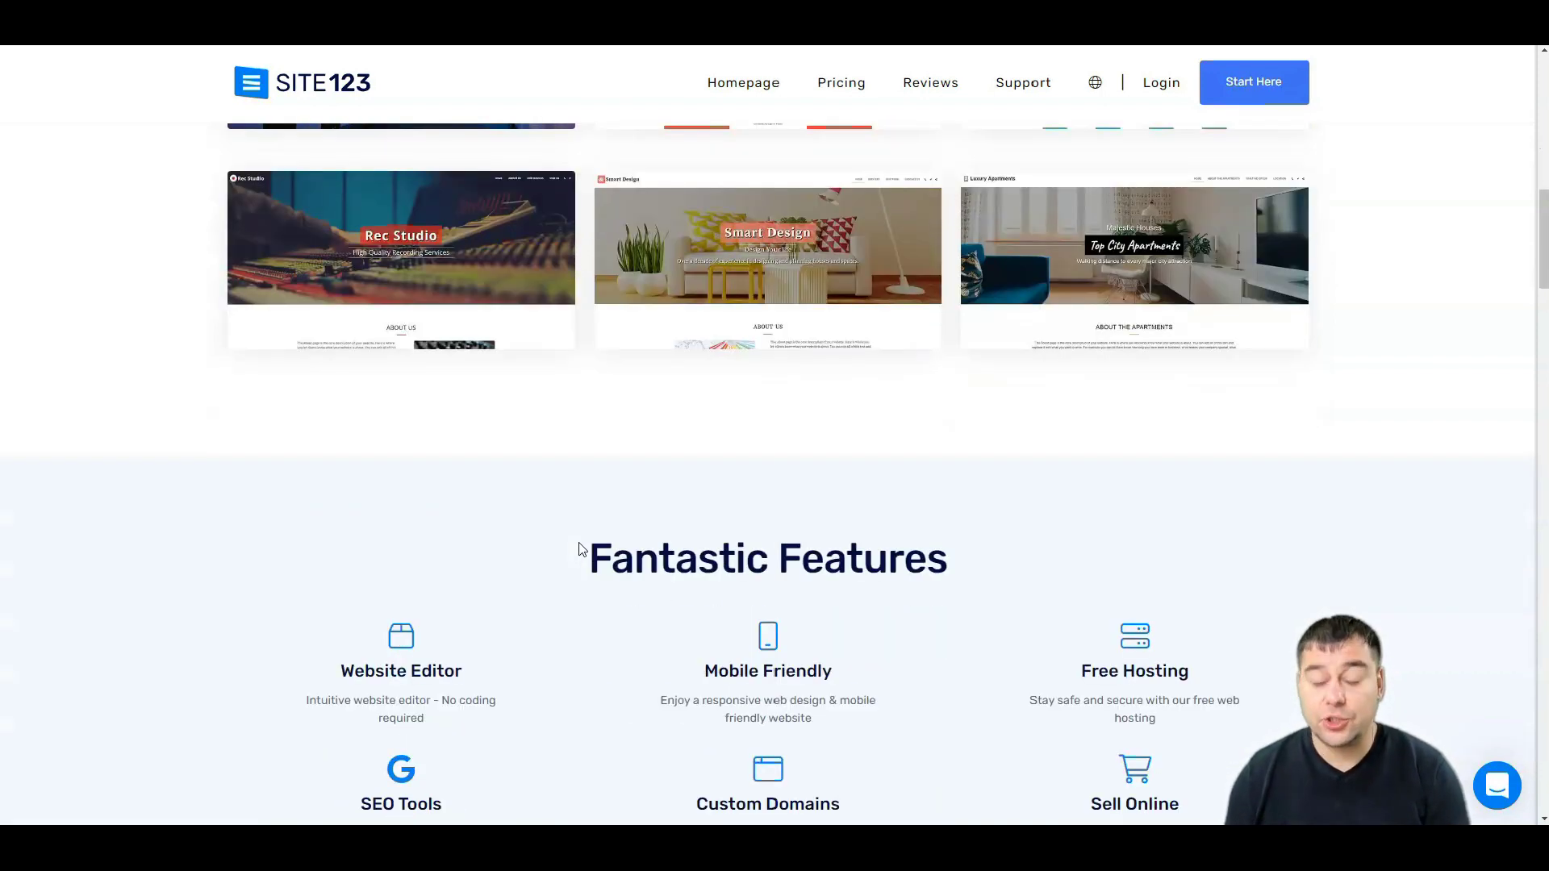
pyautogui.scroll(-3, 581, 548)
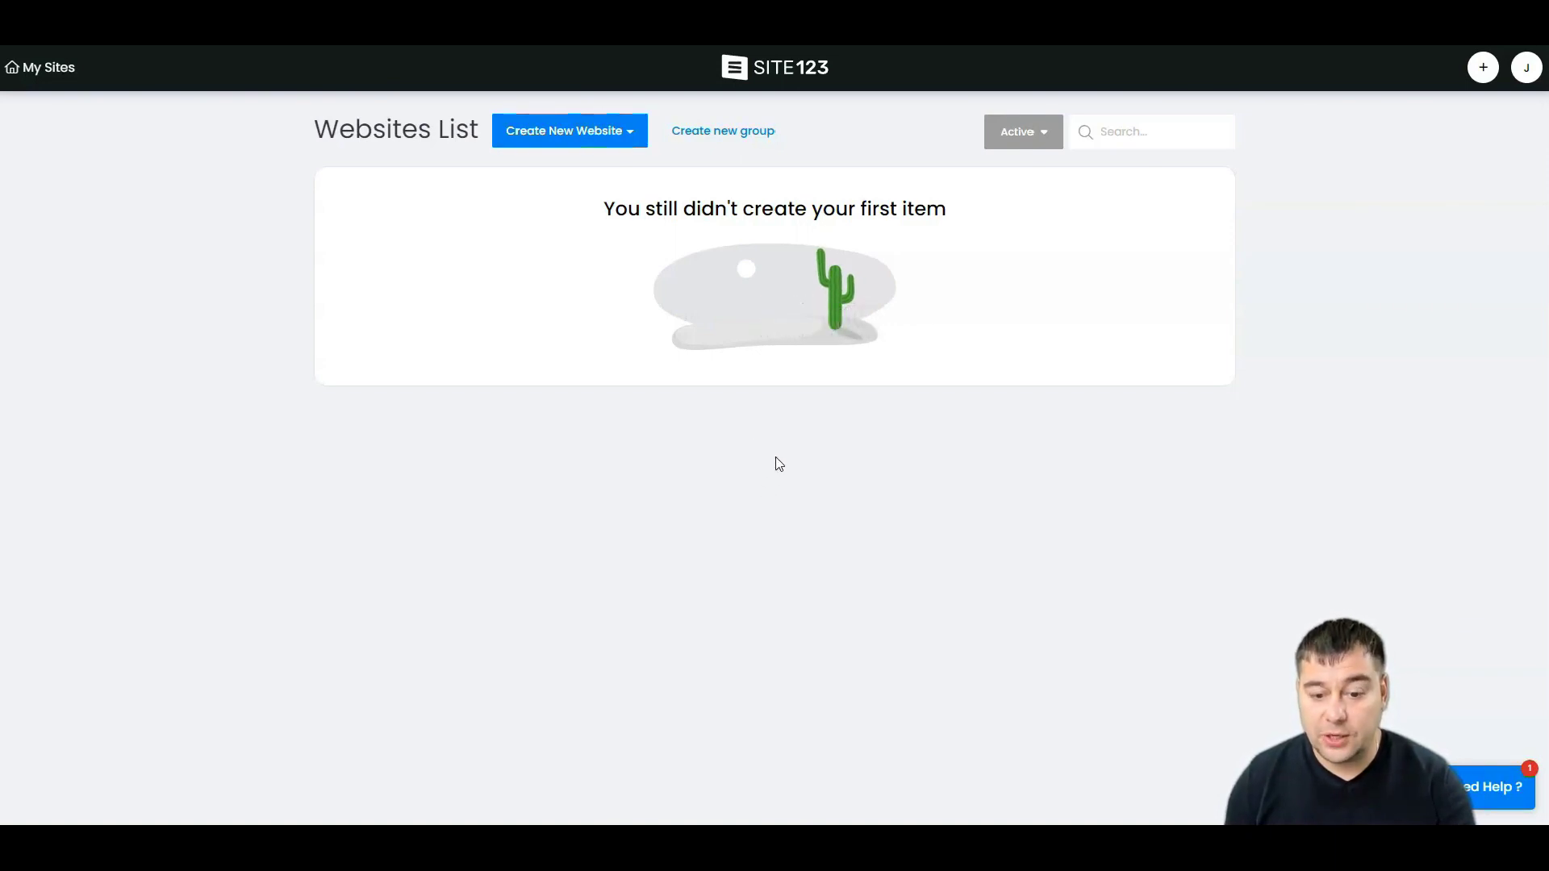
# Create a website in the CV and Portfolio category and name it 'Jack'.
pyautogui.click(561, 134)
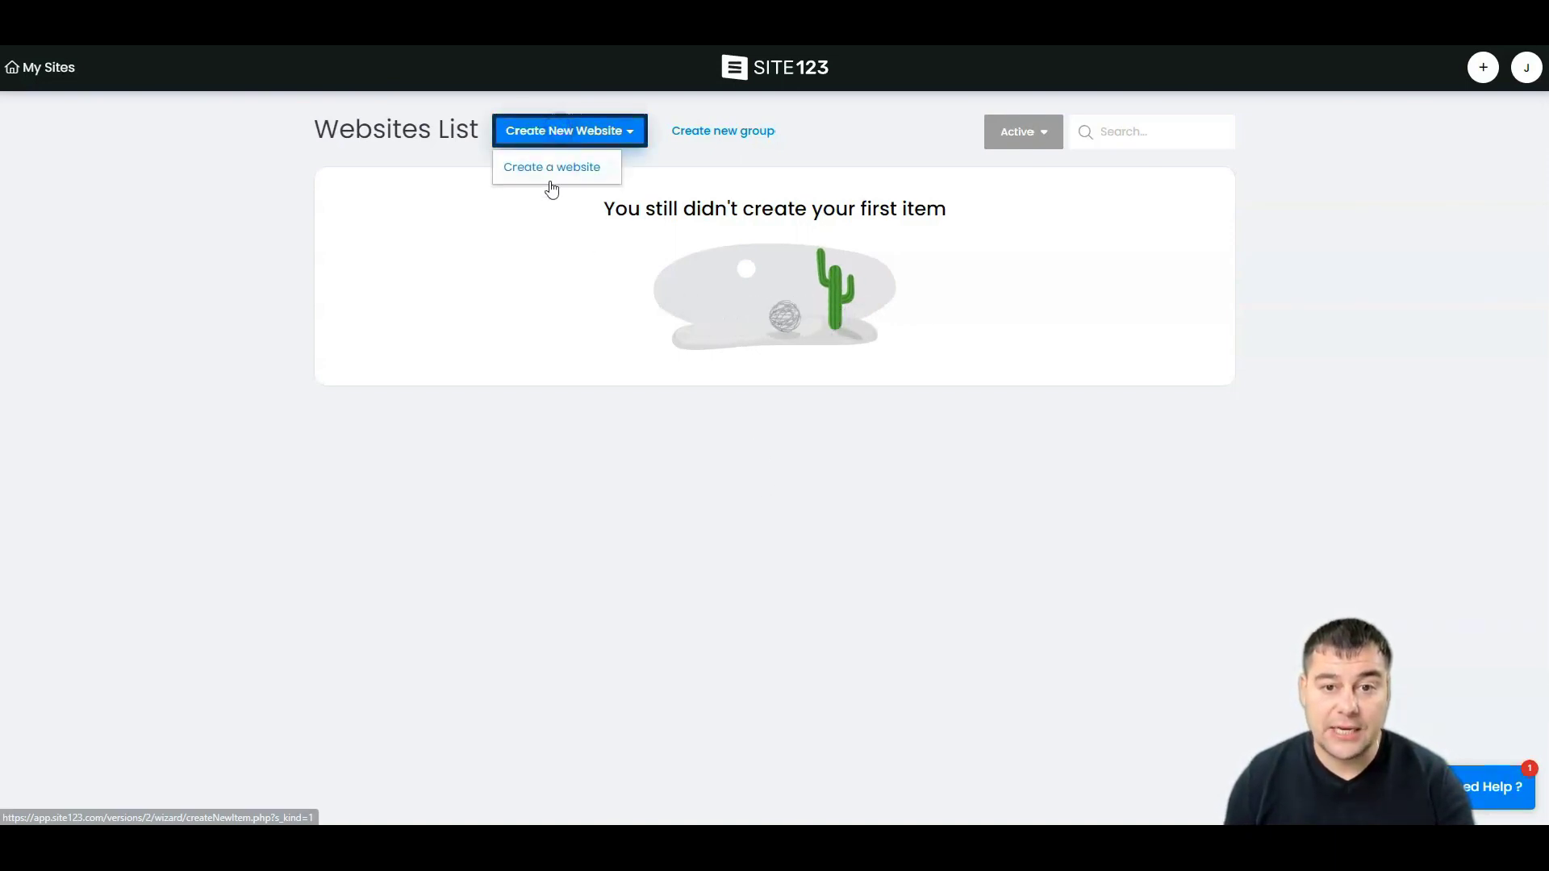
pyautogui.click(546, 178)
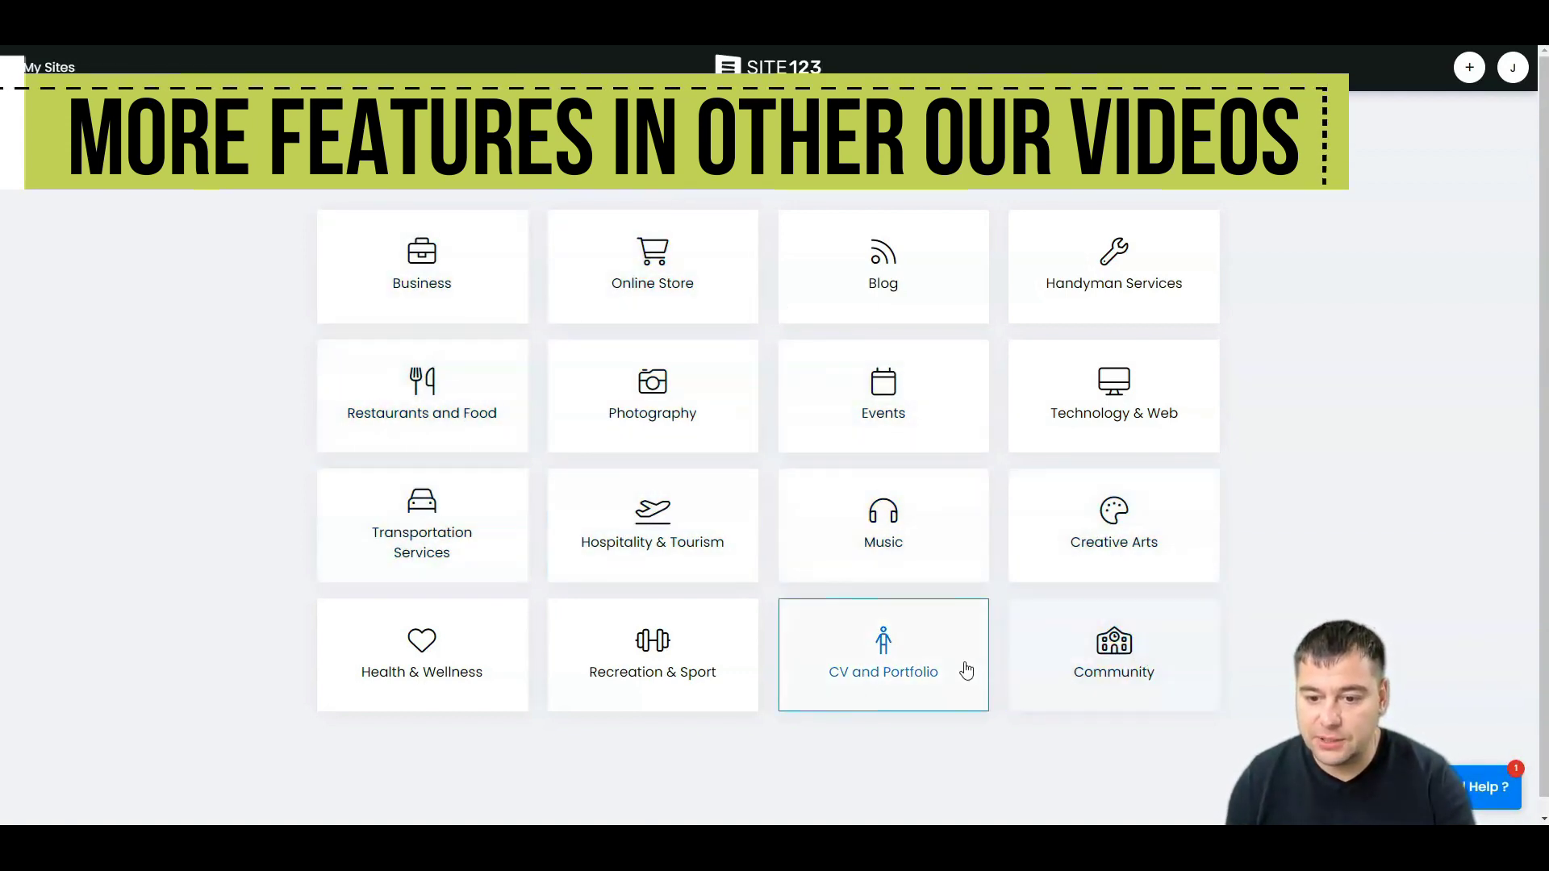
pyautogui.click(889, 654)
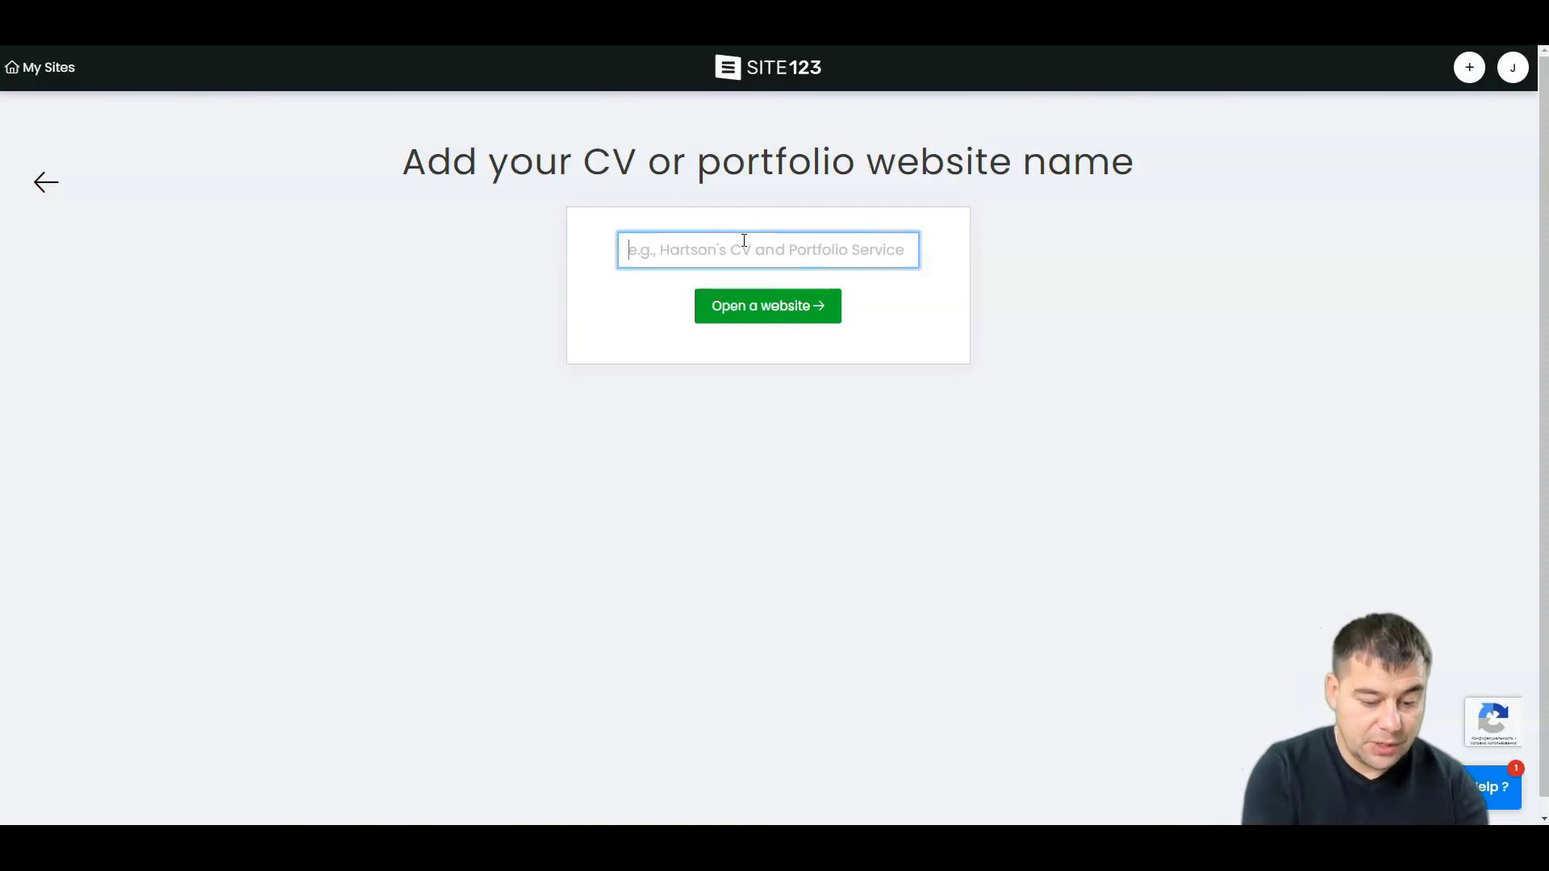
pyautogui.write('Ja')
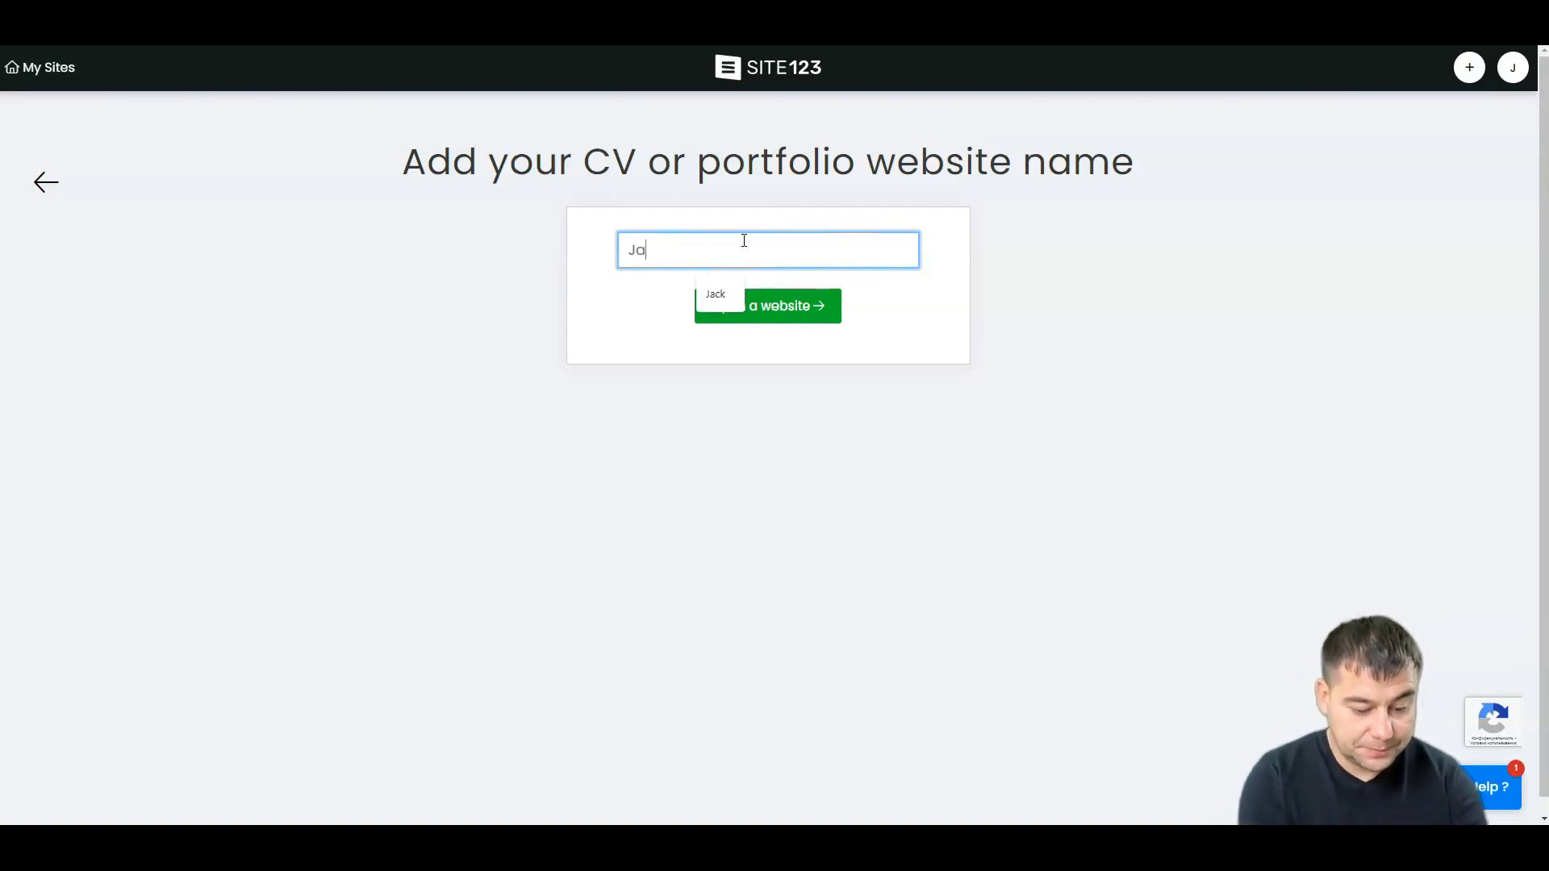
pyautogui.write('ck')
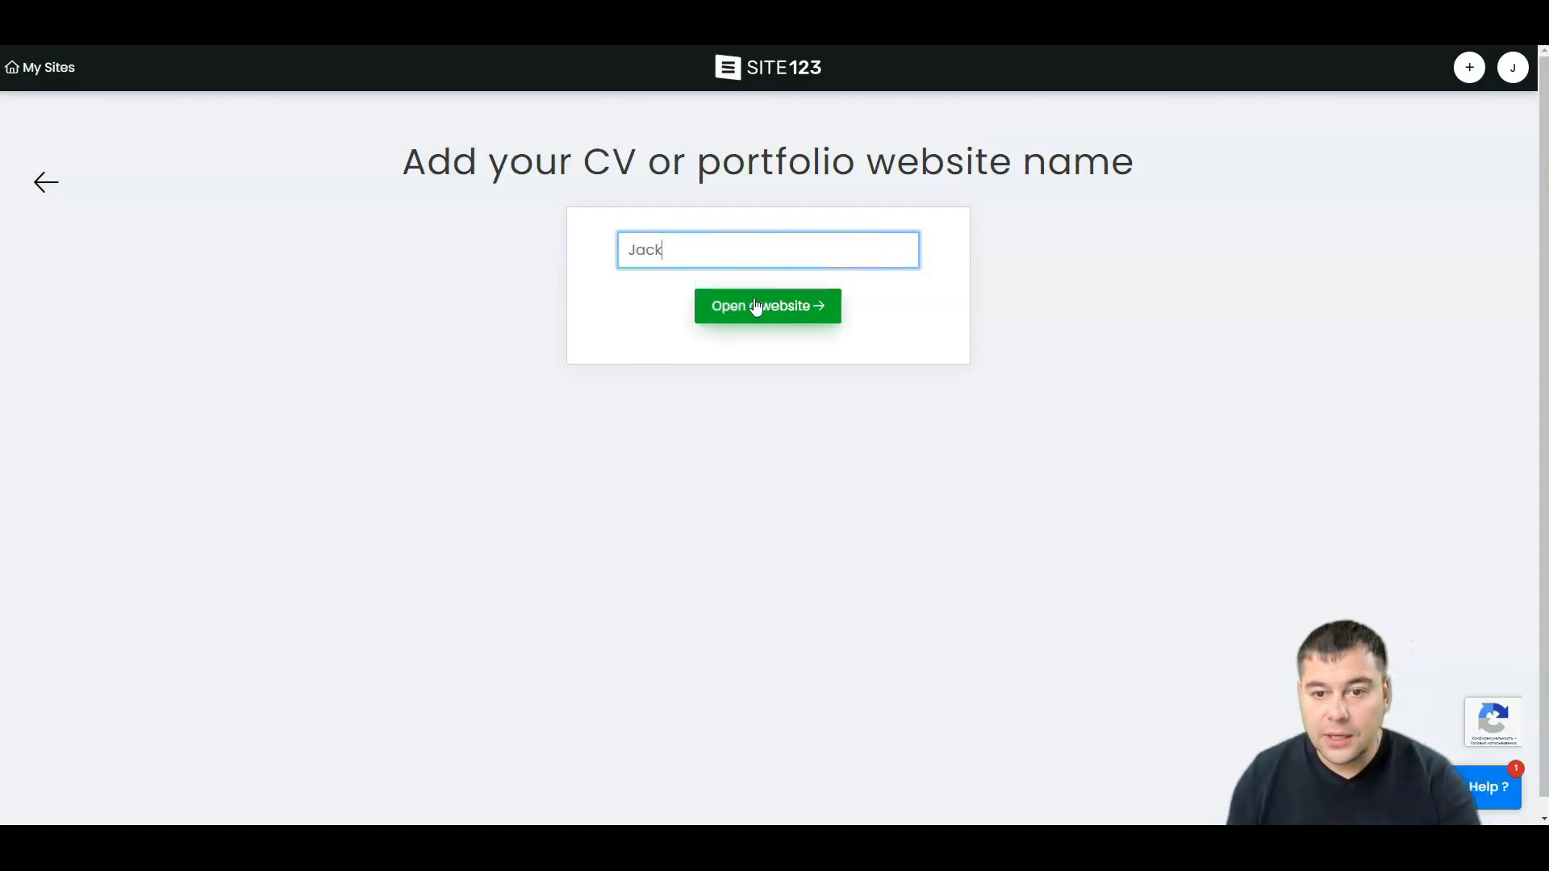
pyautogui.click(754, 307)
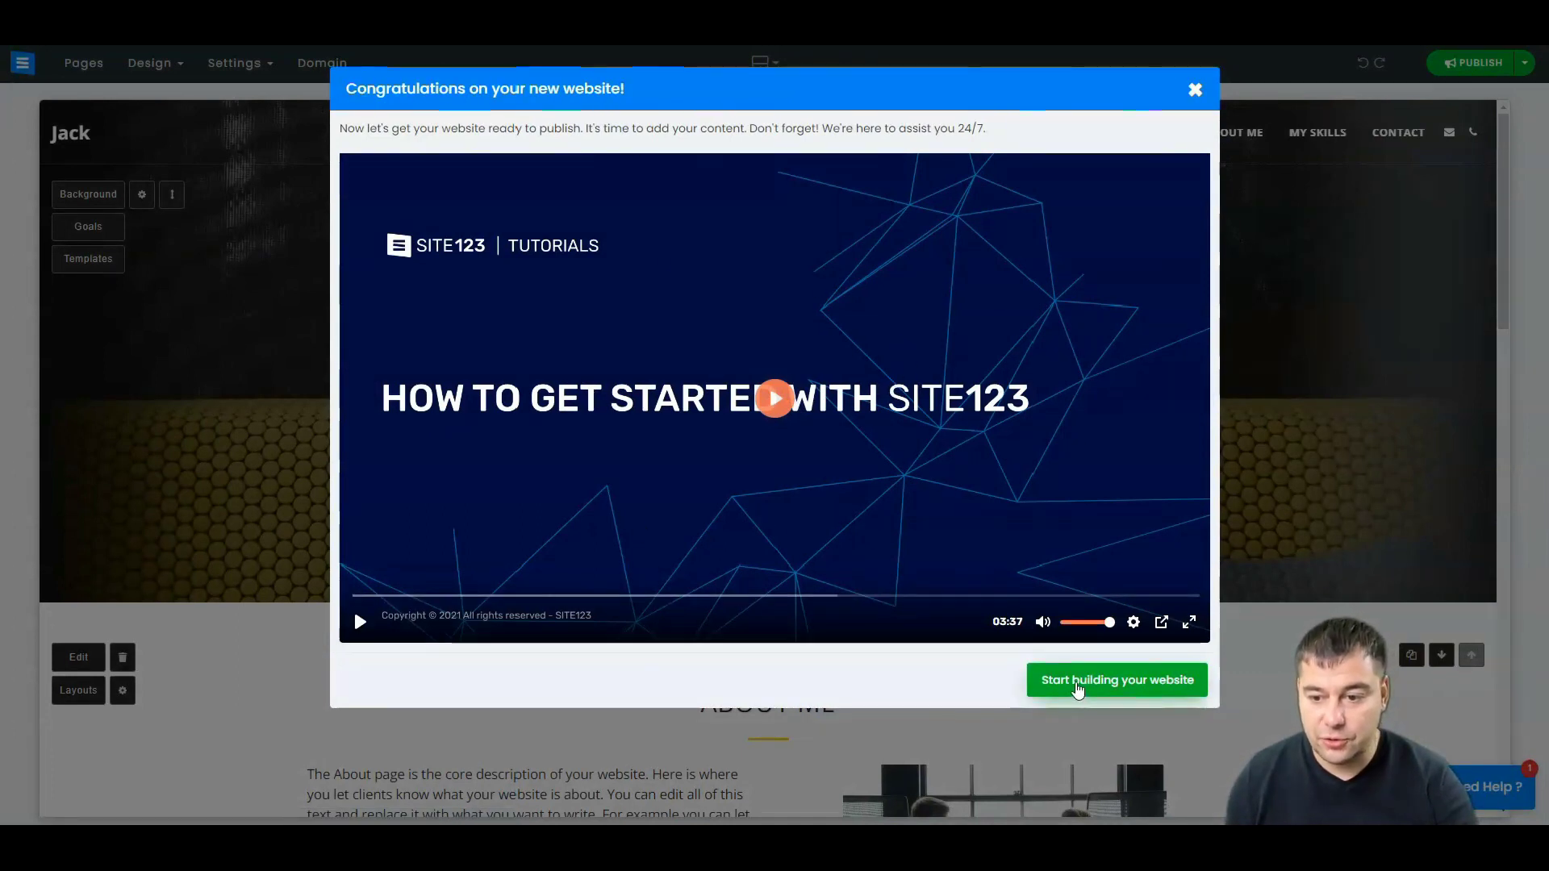
# Close the welcome message, look through the Jack site's sections, and select the hero subtitle.
pyautogui.click(1078, 689)
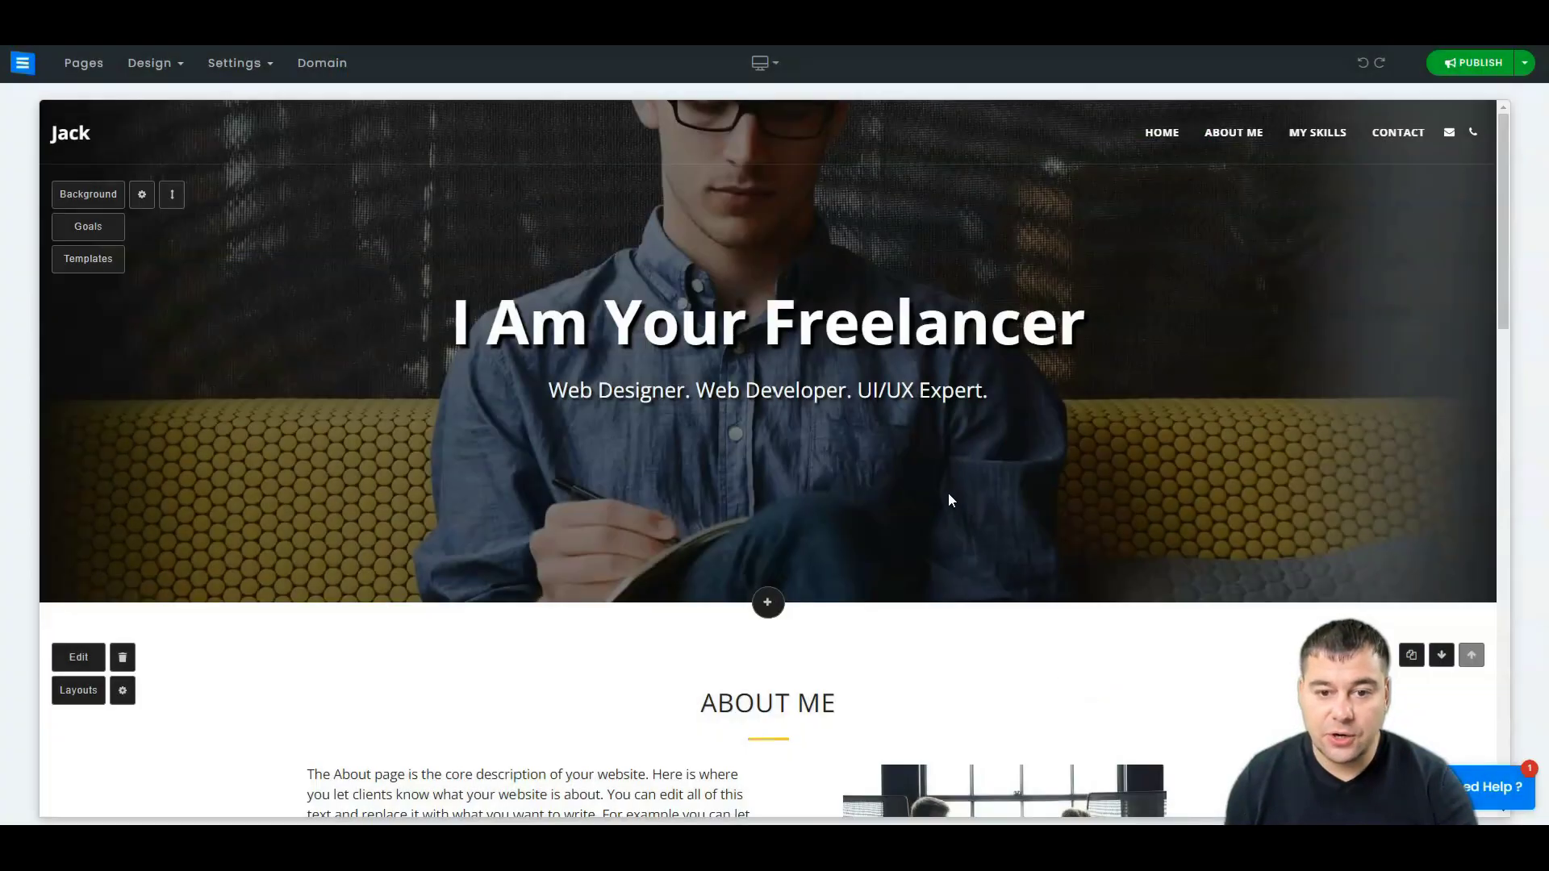
pyautogui.scroll(-10, 952, 460)
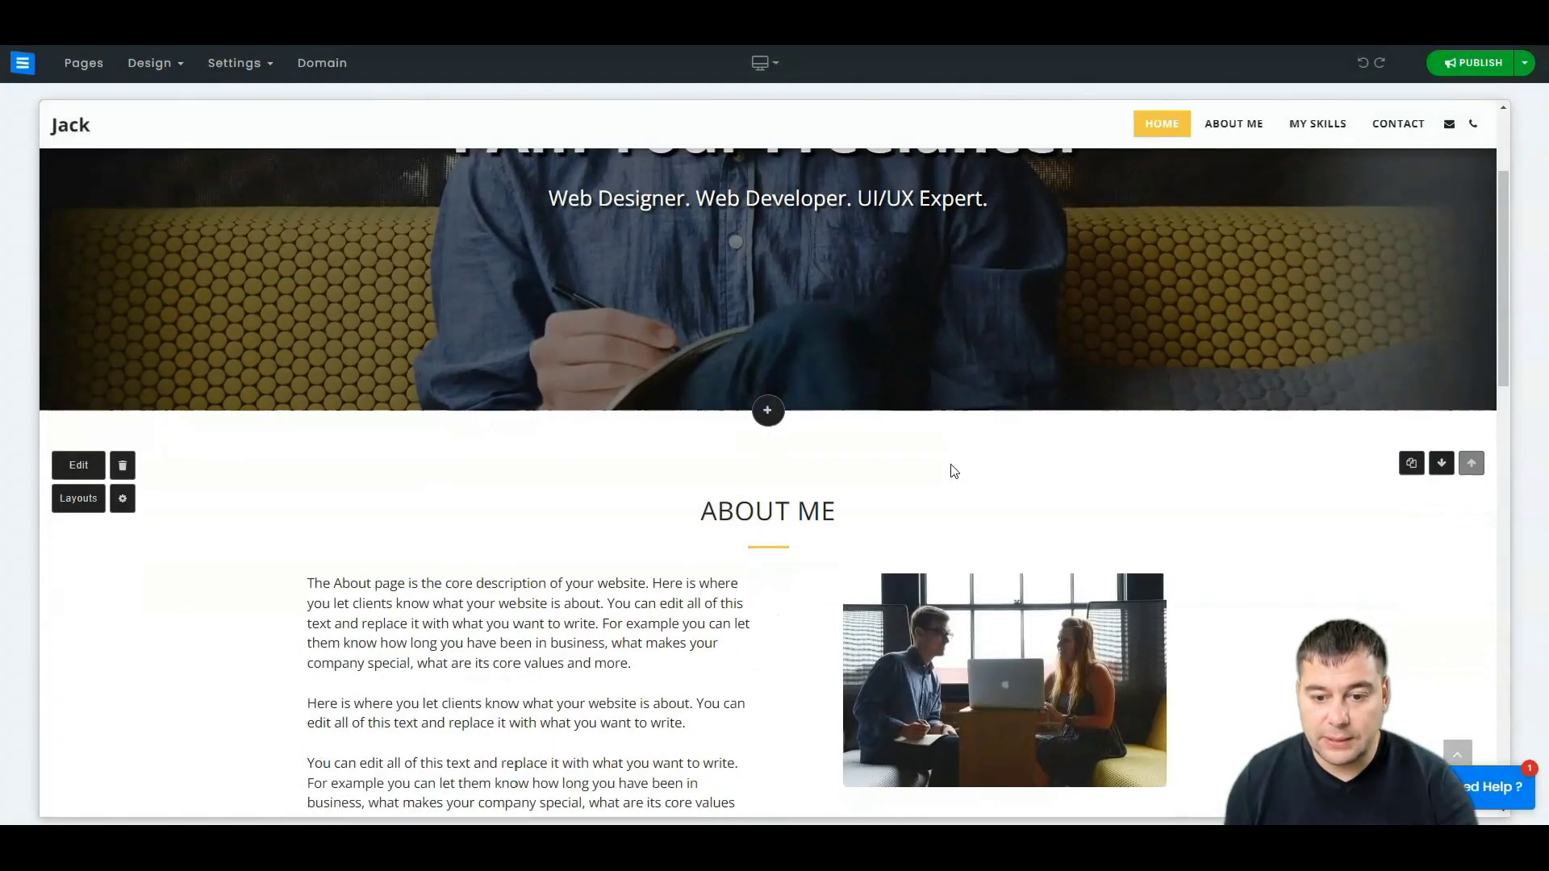
pyautogui.scroll(-4, 905, 435)
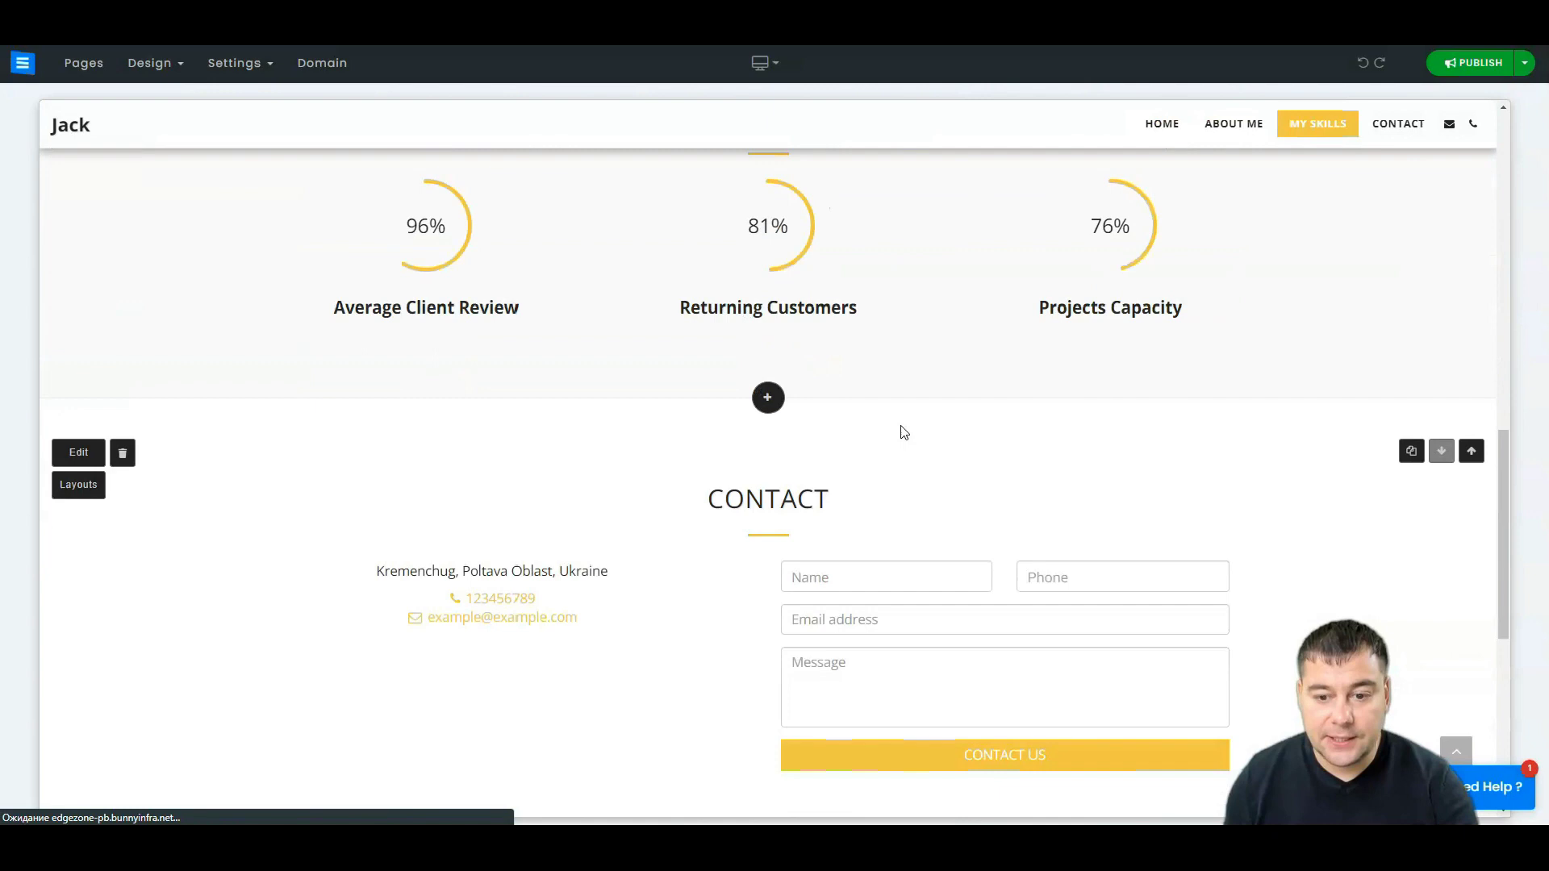
pyautogui.scroll(8, 908, 355)
pyautogui.scroll(6, 903, 376)
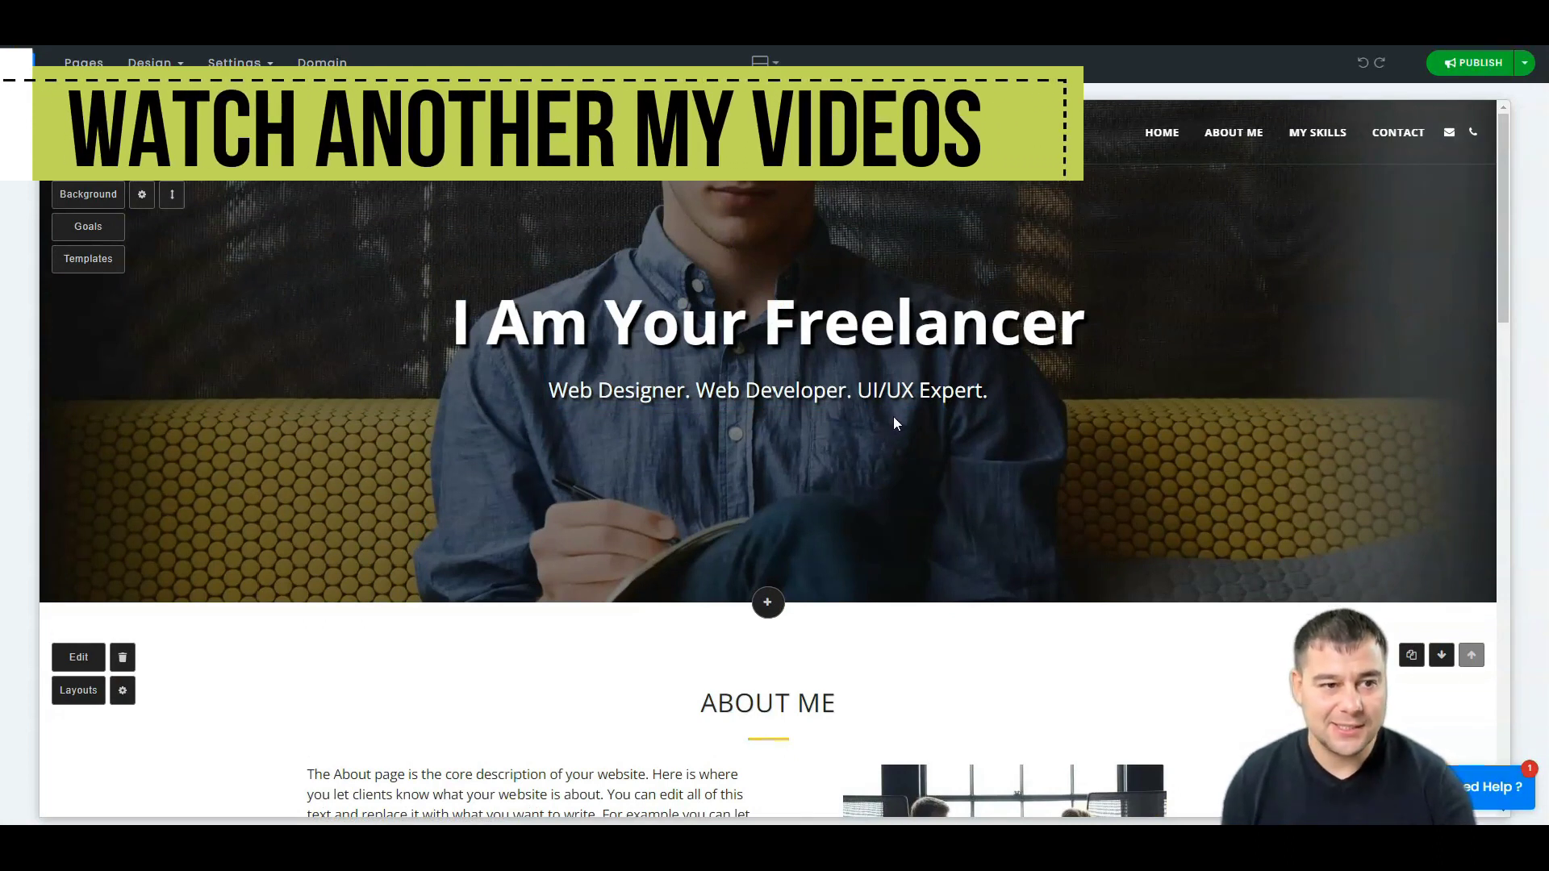
pyautogui.click(893, 408)
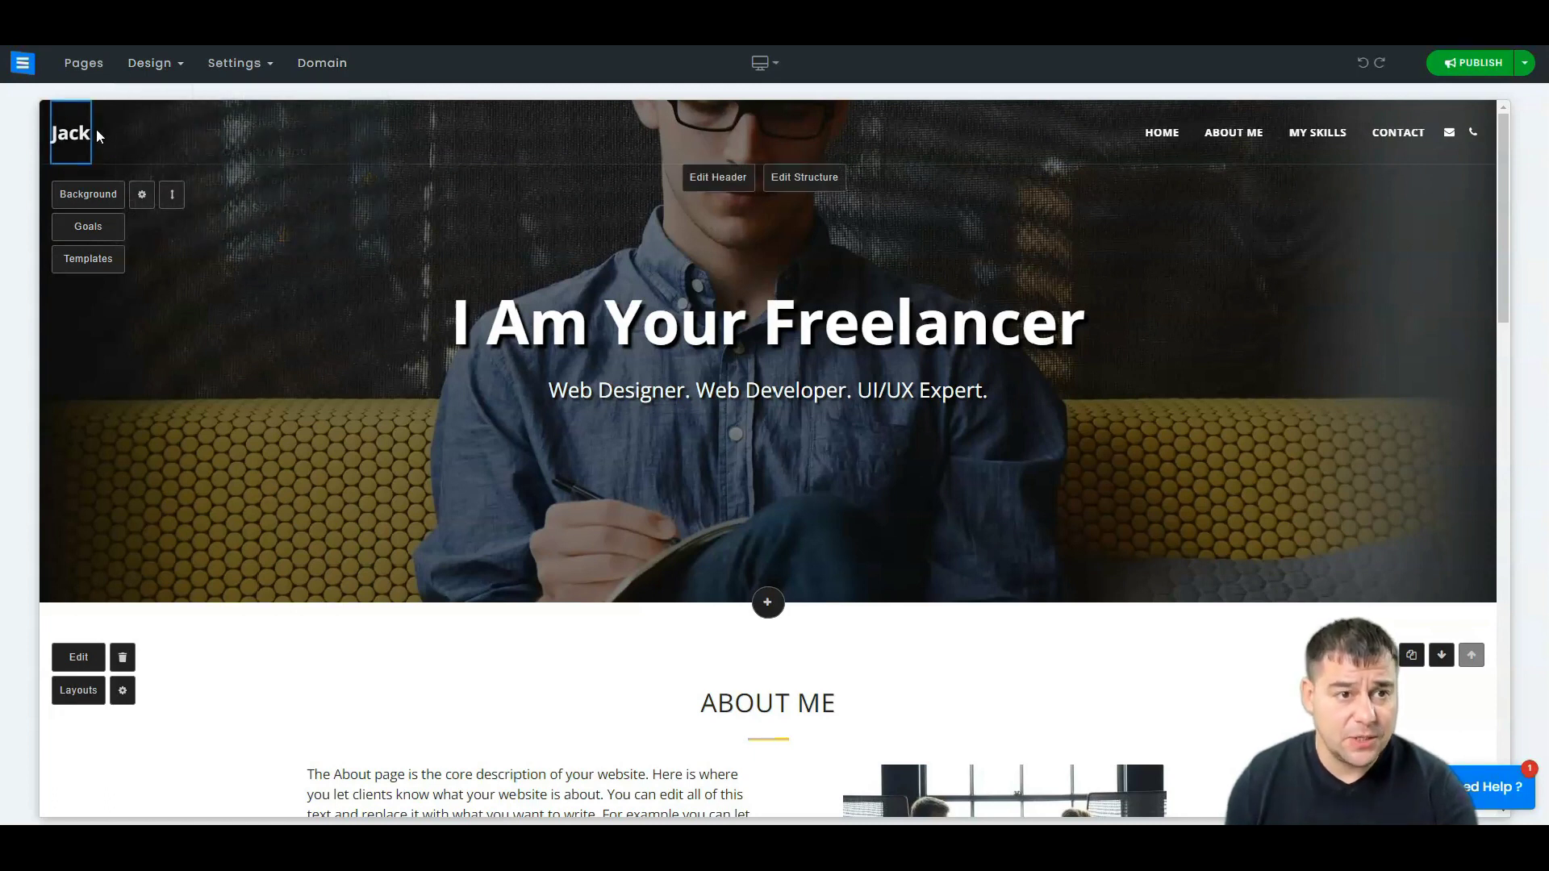
# Check the Website Name and Logo settings, then start adding a new page from Pages.
pyautogui.click(73, 70)
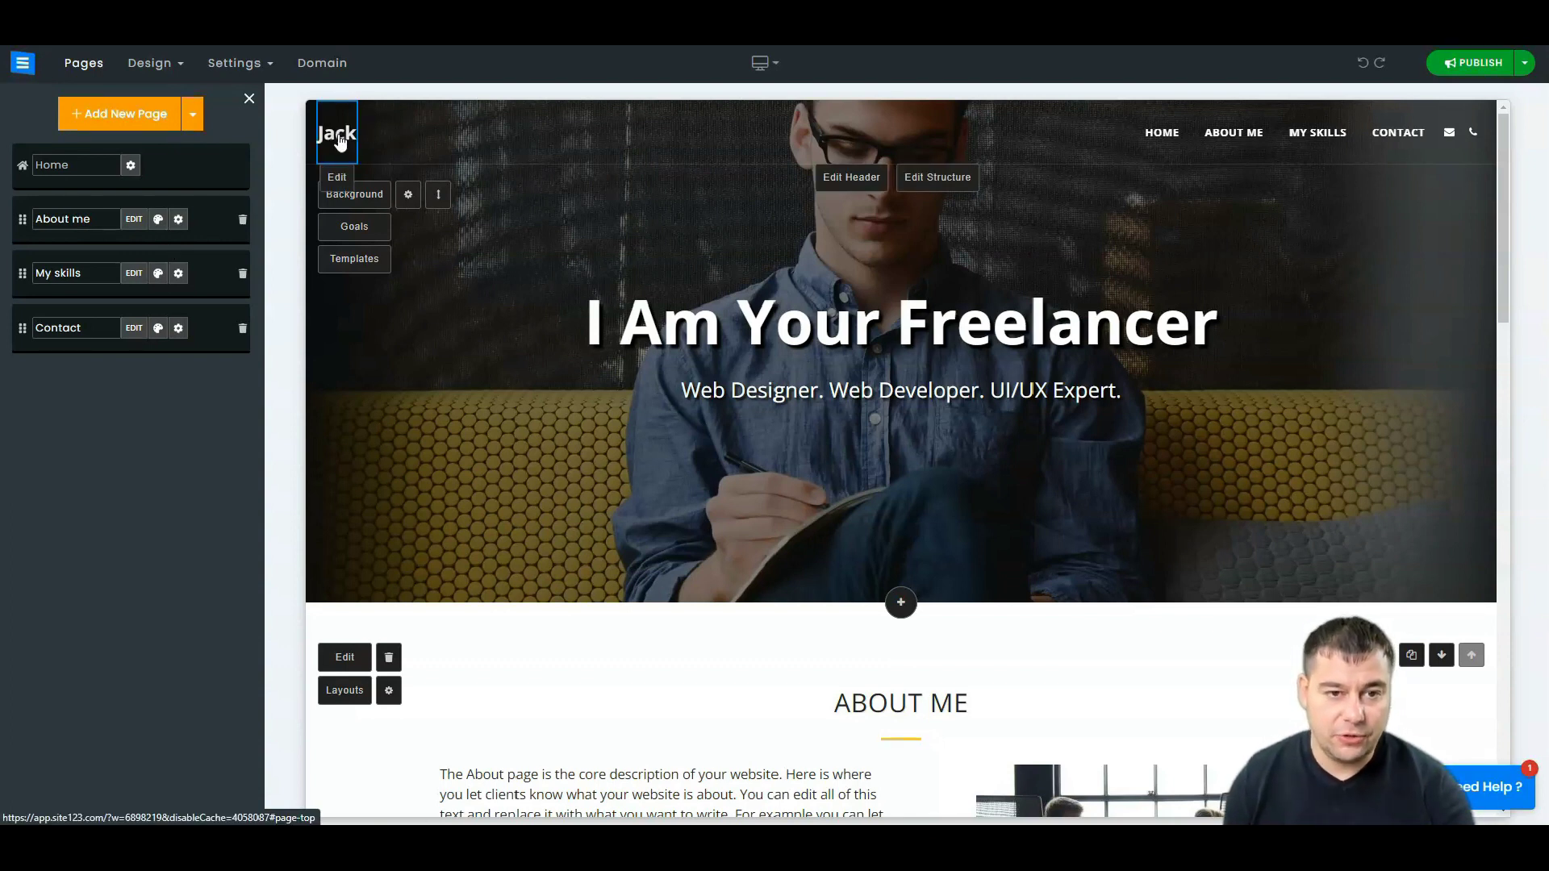
pyautogui.click(338, 179)
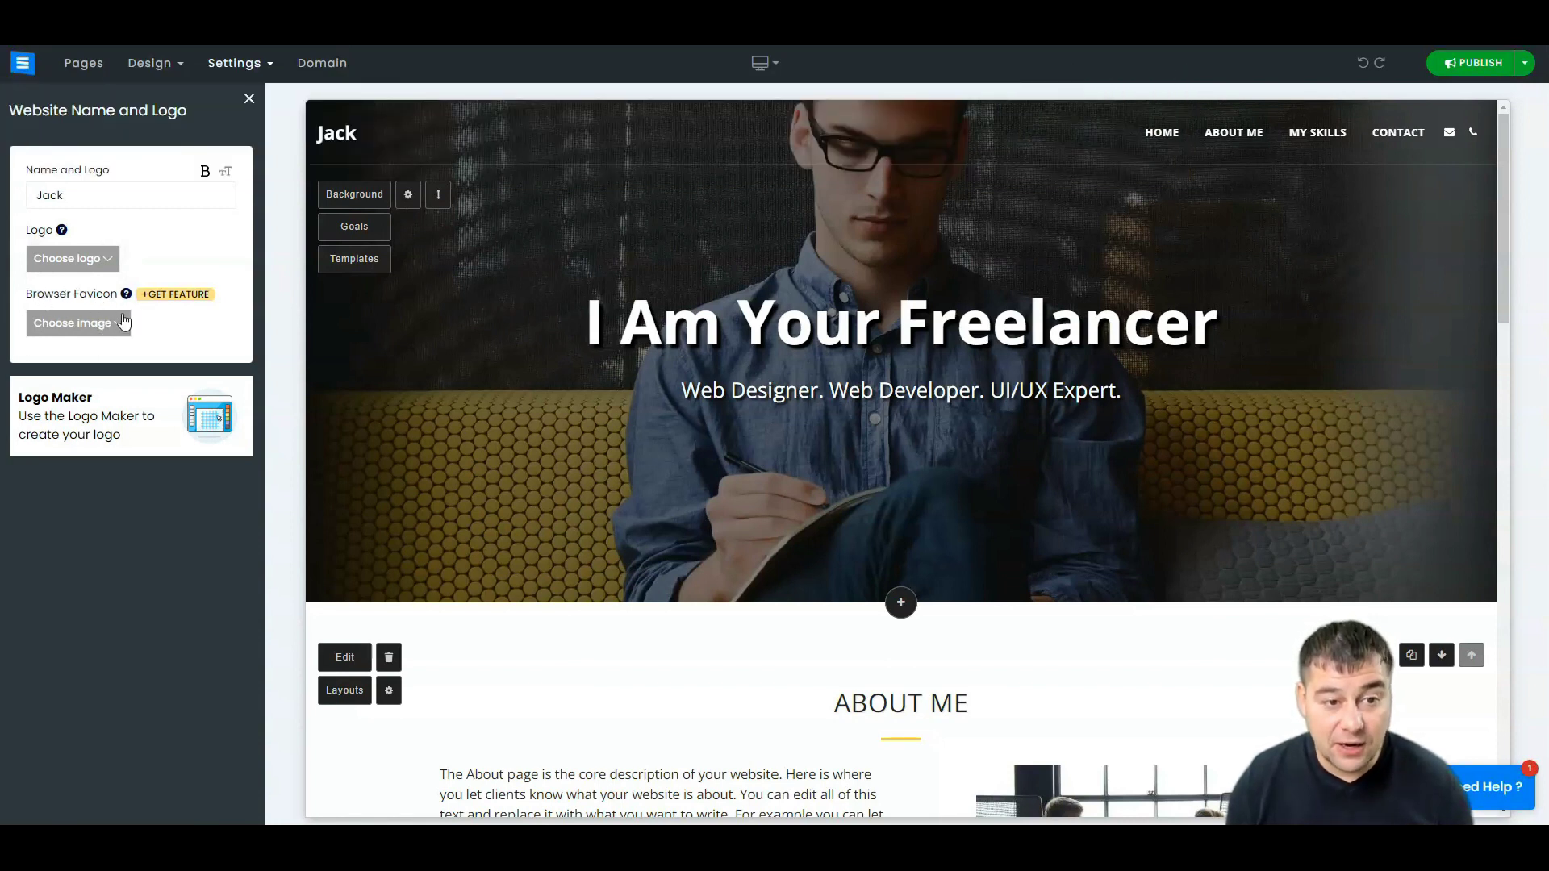
pyautogui.click(249, 100)
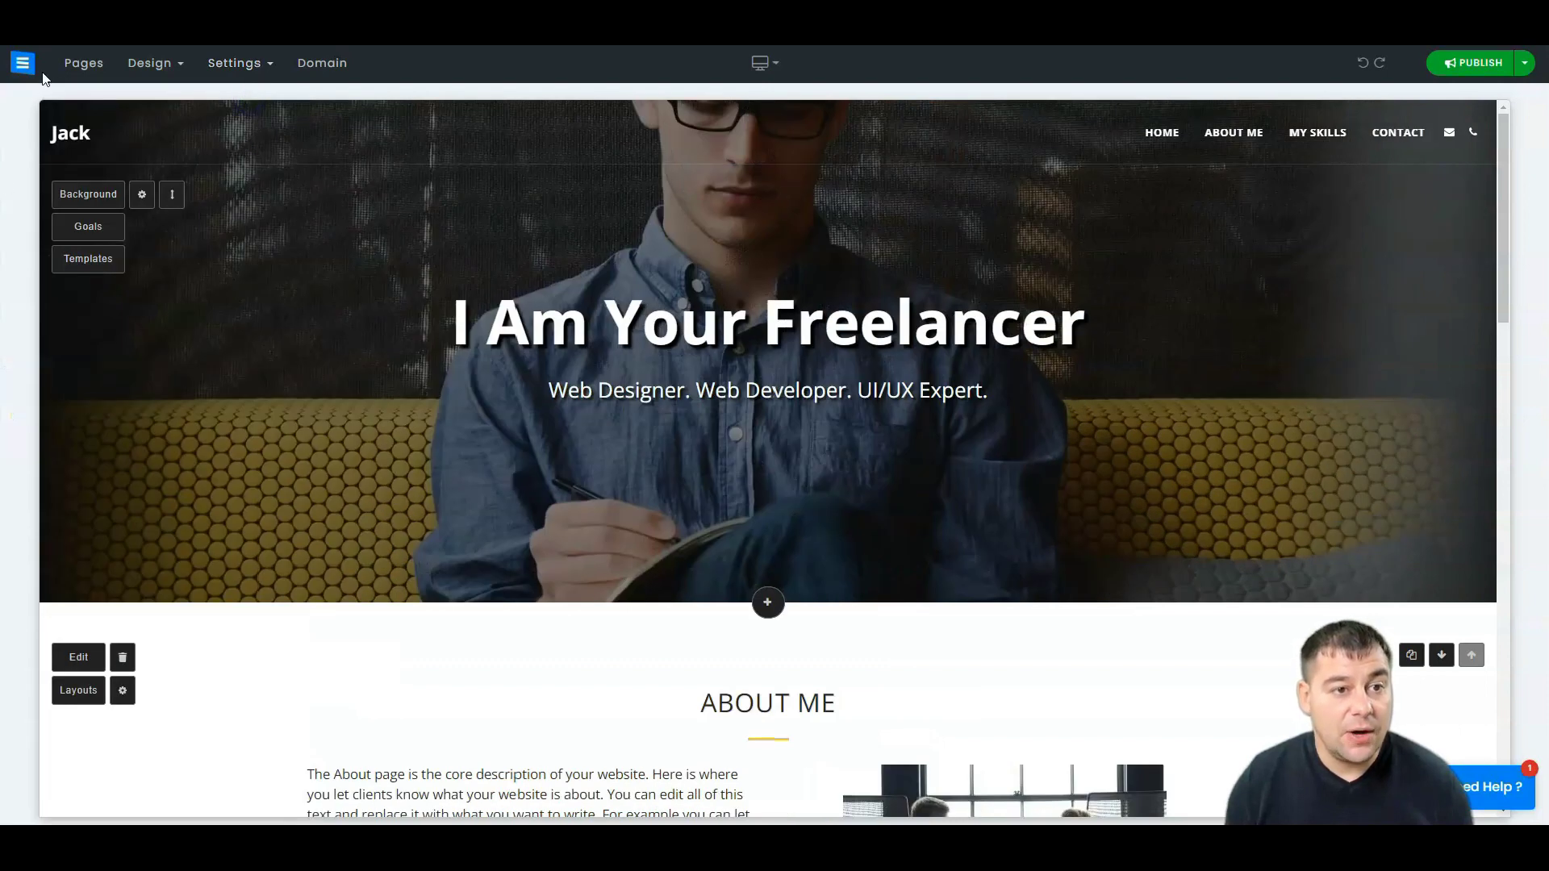
pyautogui.click(83, 63)
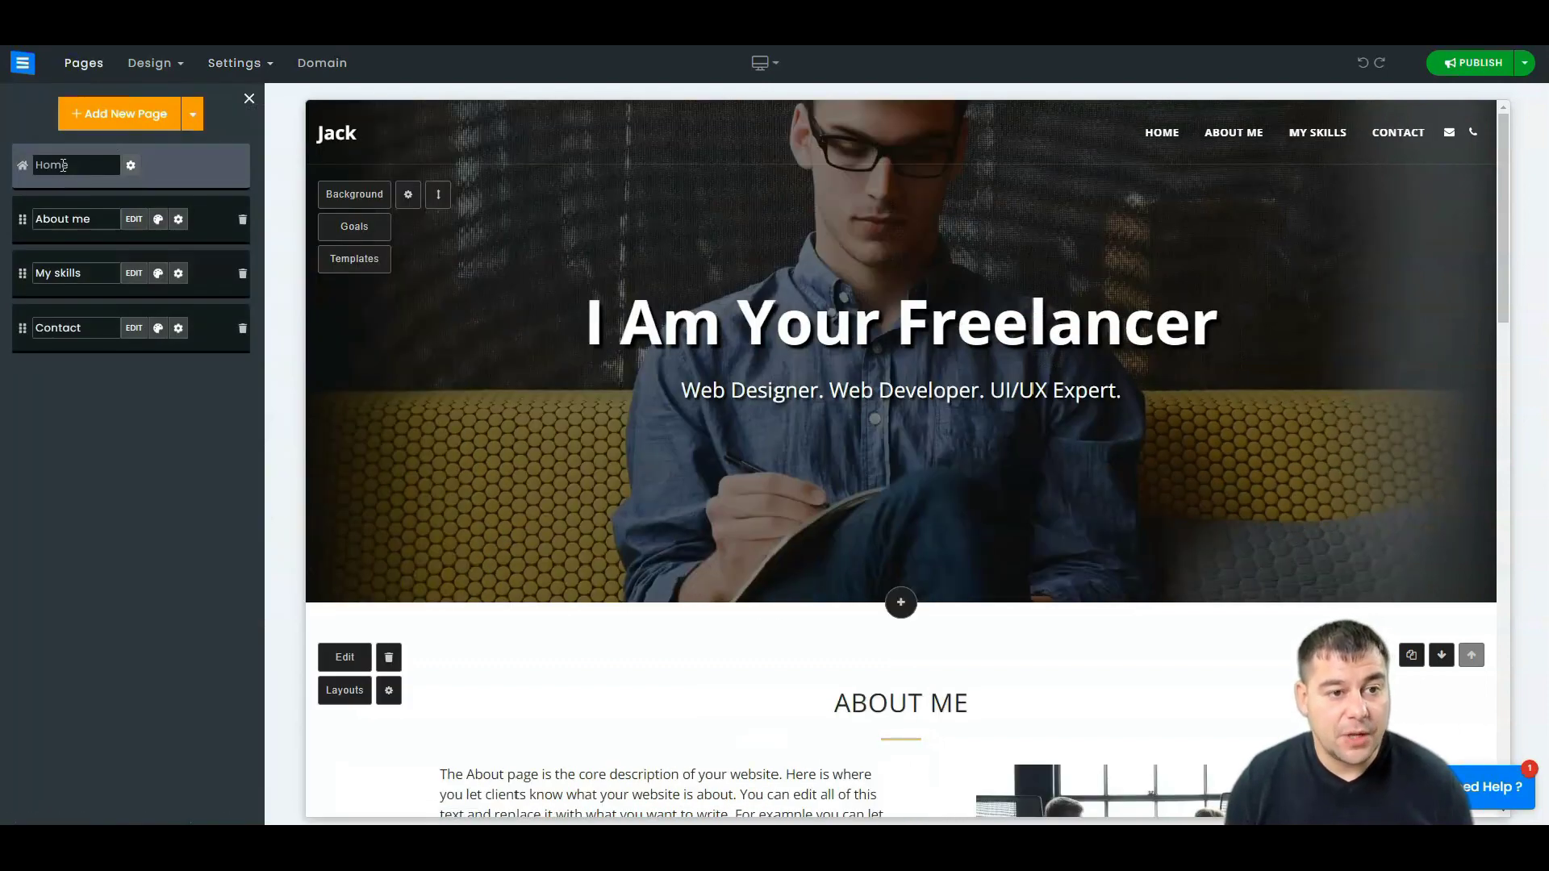
pyautogui.click(90, 114)
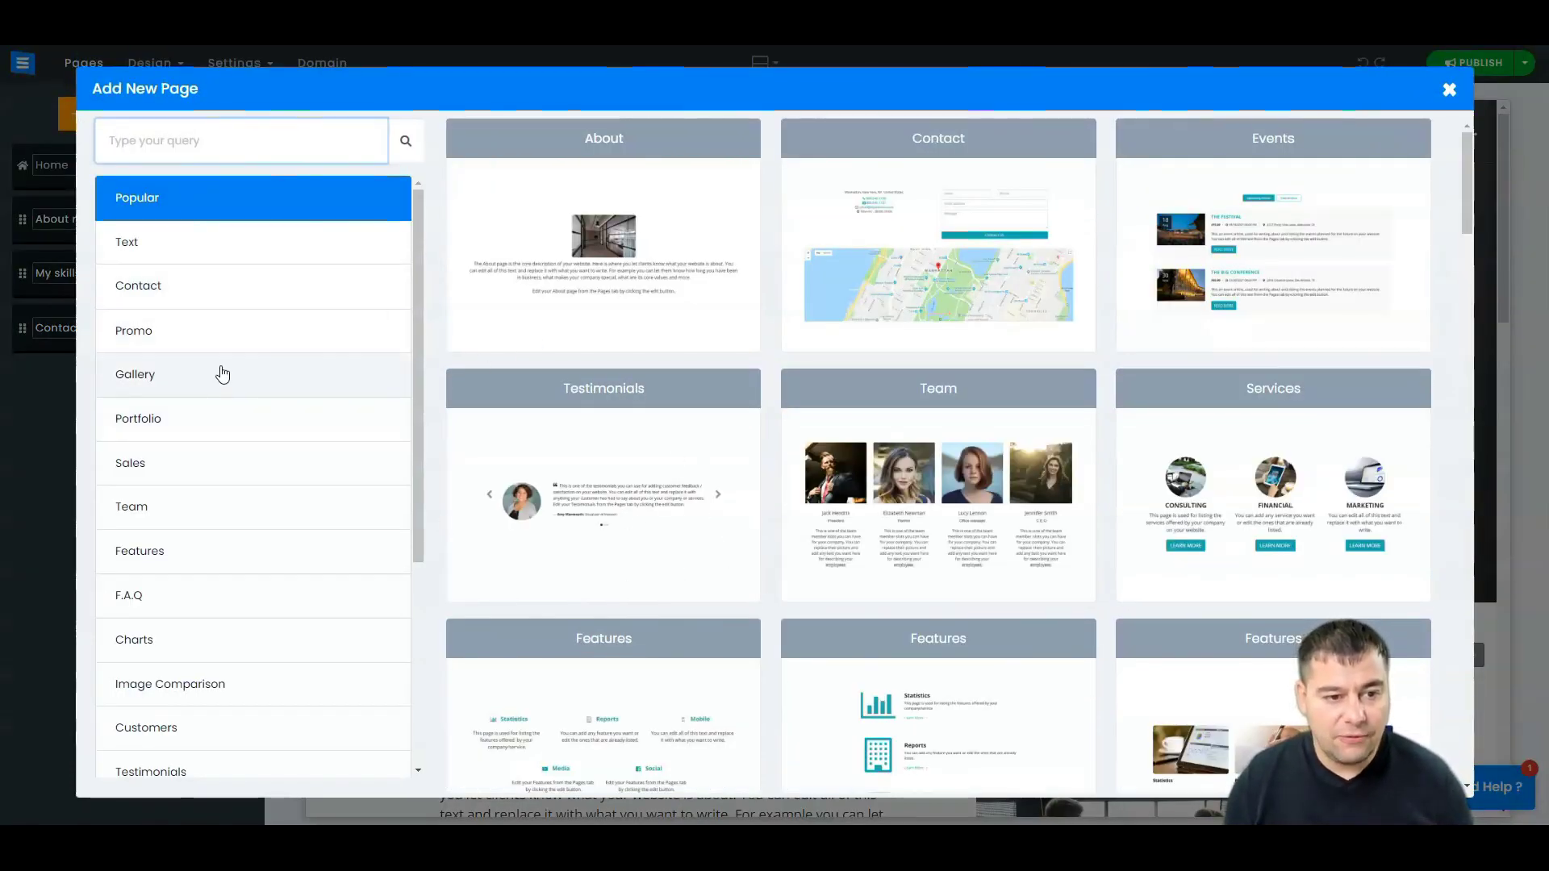
# Add a Testimonials page using the large-photo slider template.
pyautogui.scroll(-3, 222, 377)
pyautogui.scroll(-3, 226, 377)
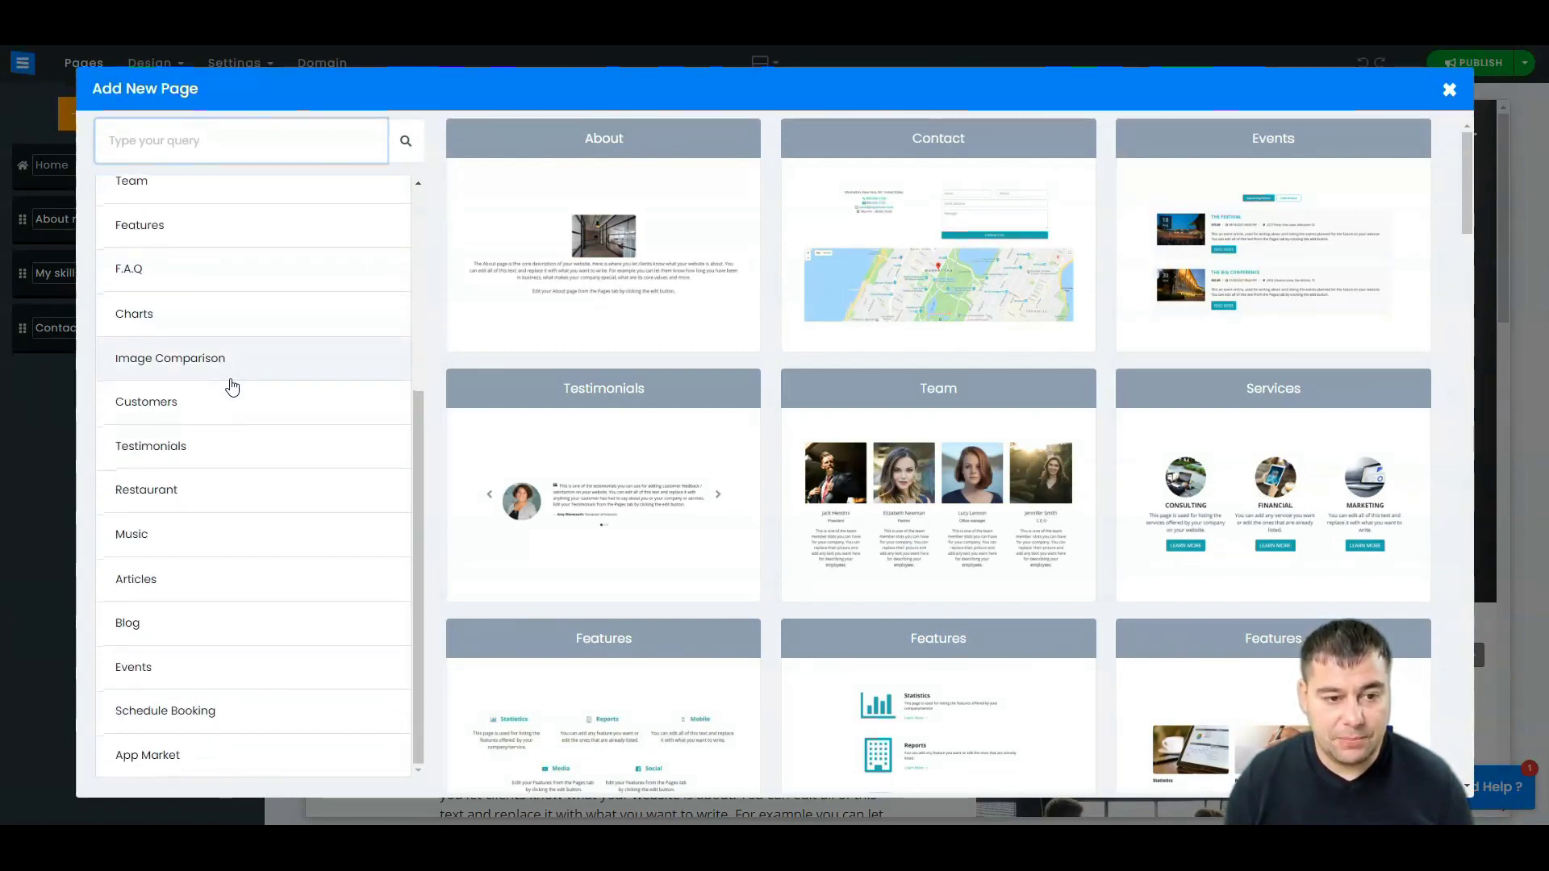
pyautogui.click(185, 452)
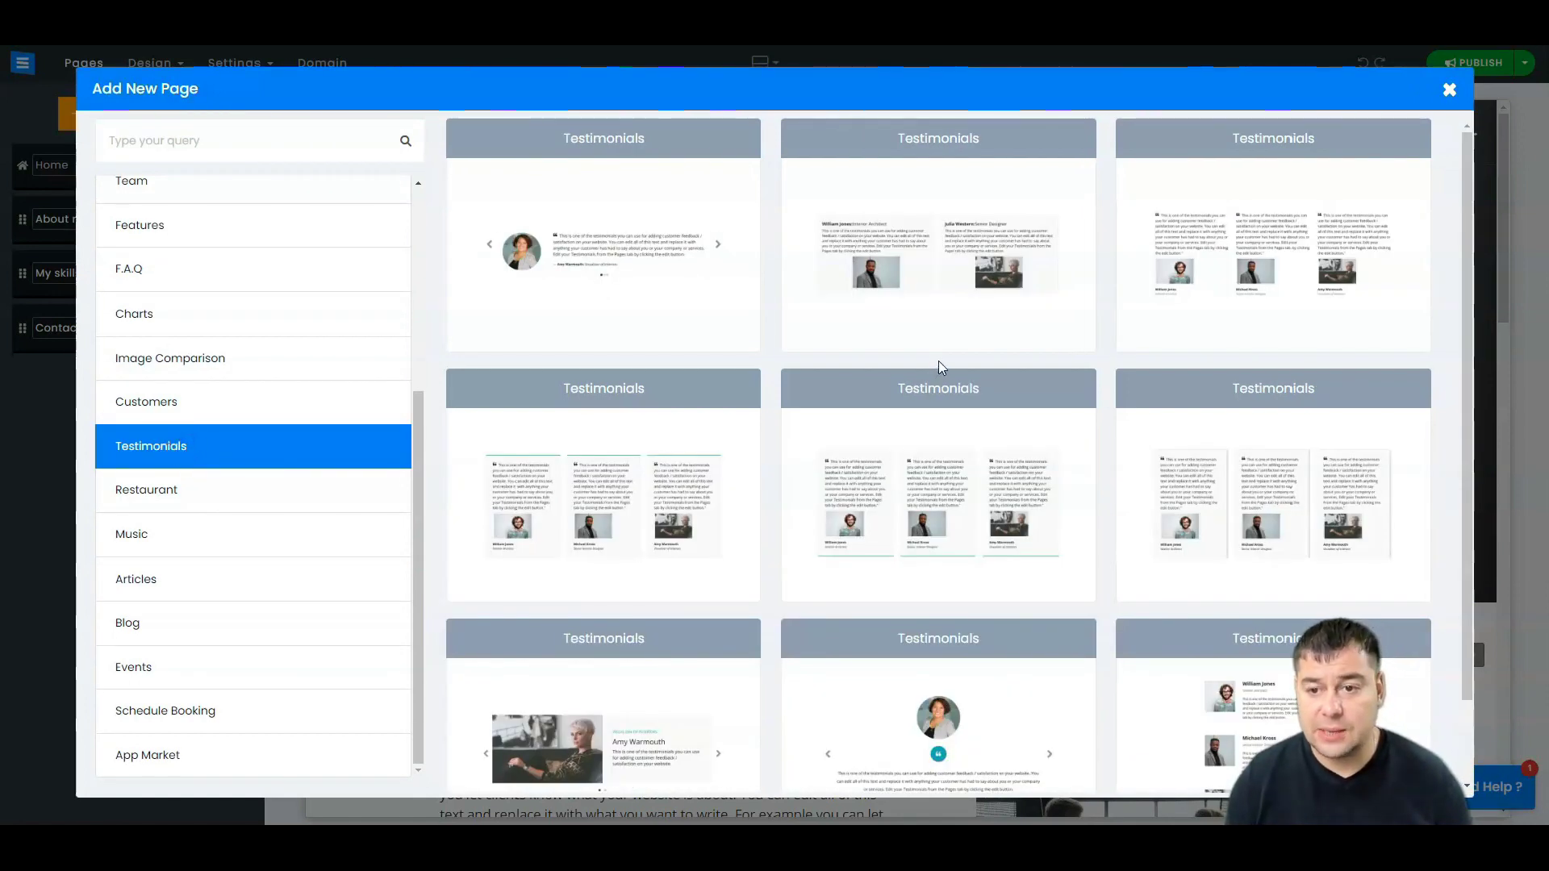
pyautogui.scroll(-1, 1033, 425)
pyautogui.scroll(1, 1035, 420)
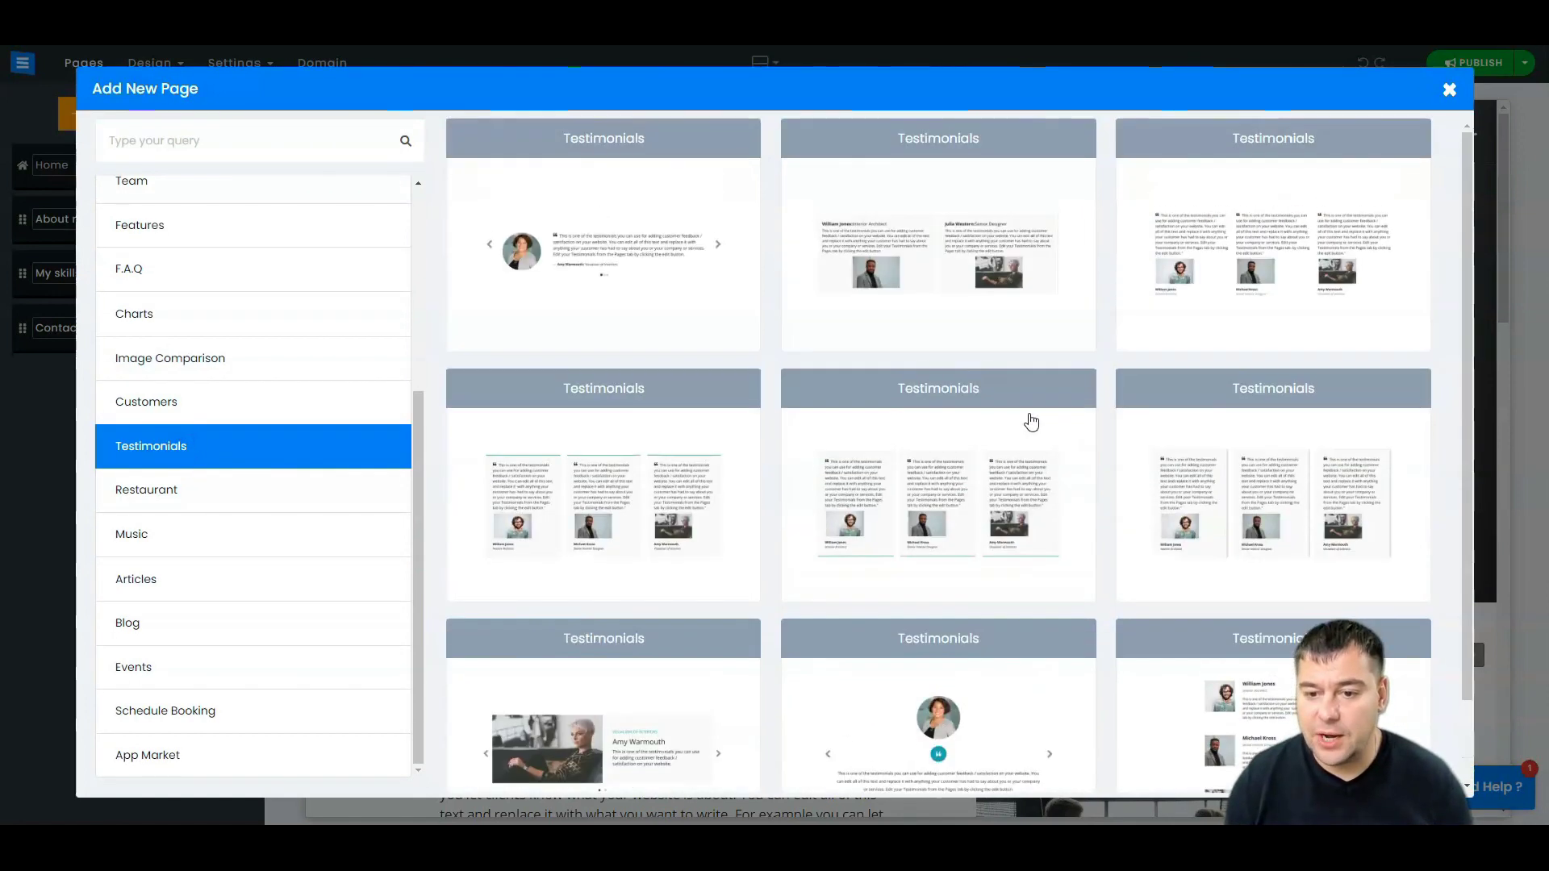
pyautogui.scroll(-1, 1028, 421)
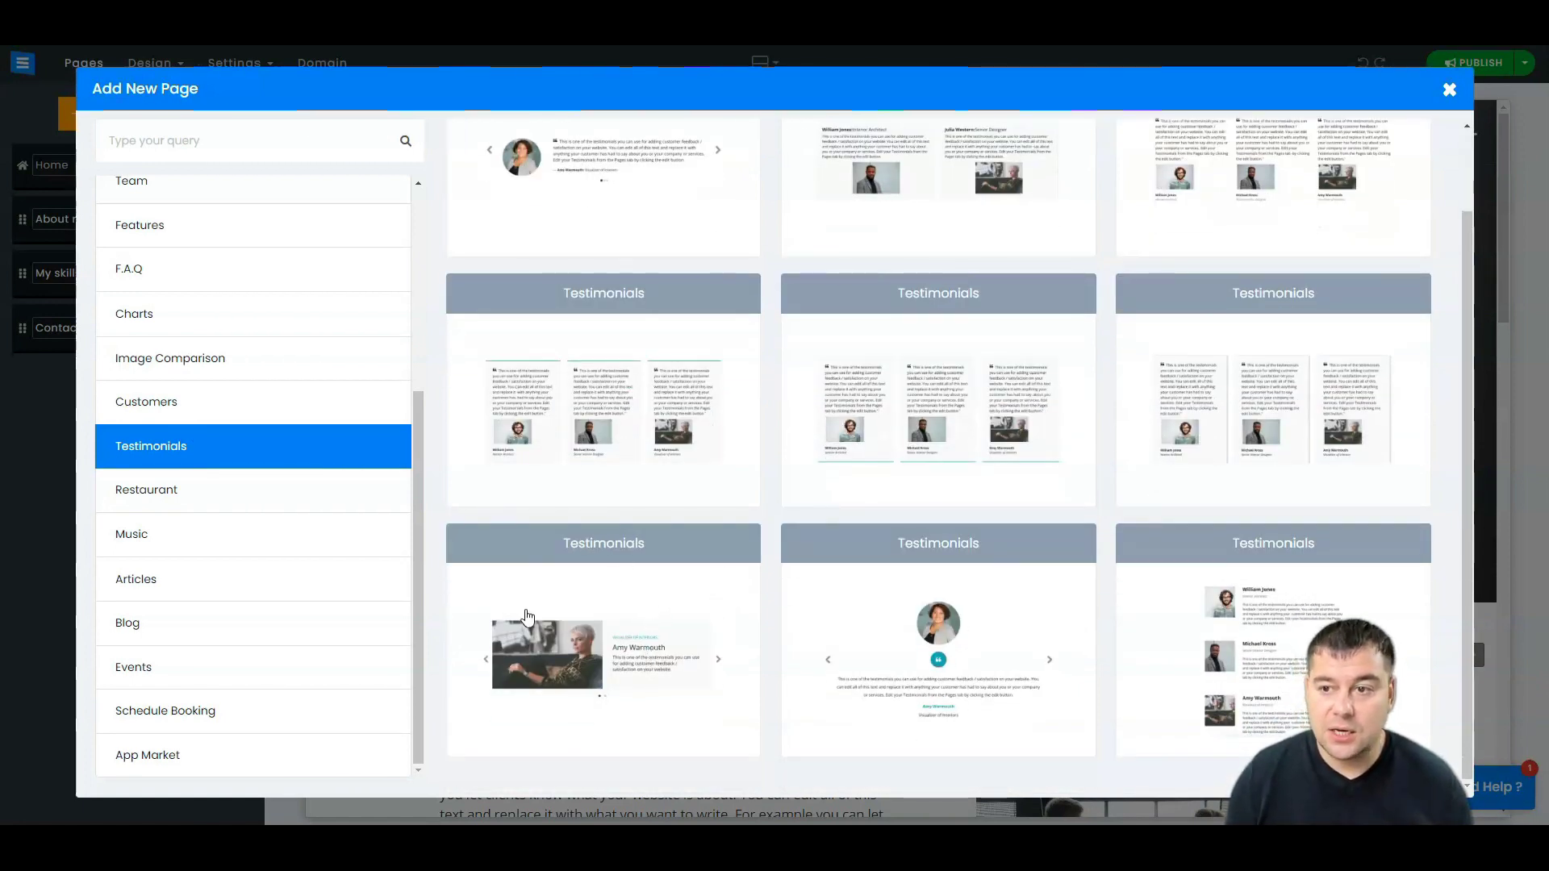
pyautogui.click(593, 656)
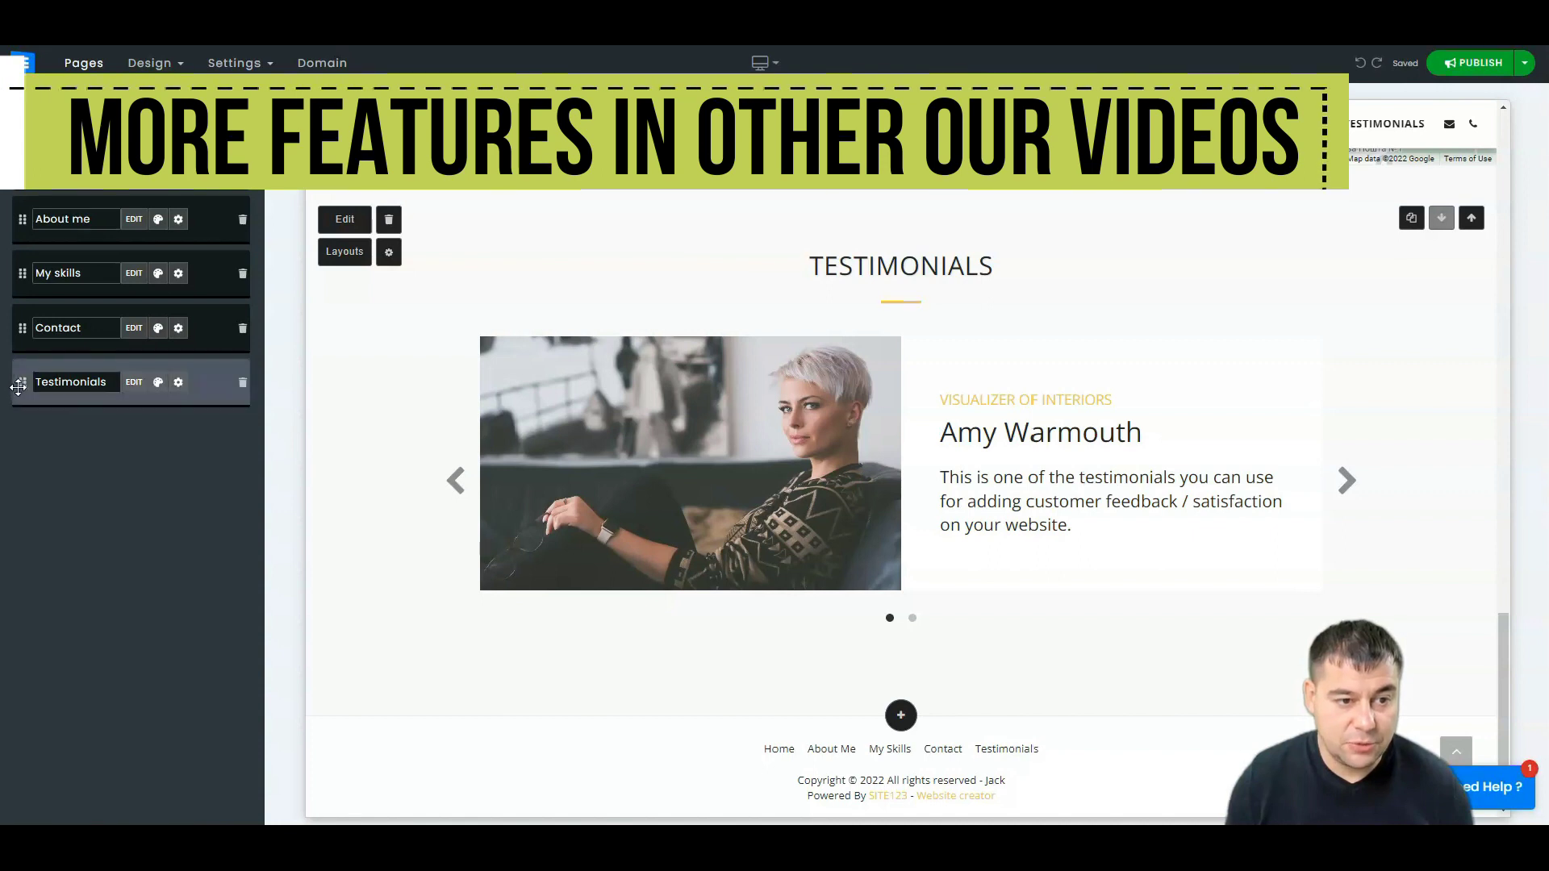
# Move the Testimonials page above Contact in the page list.
pyautogui.moveTo(21, 388); pyautogui.dragTo(16, 340)
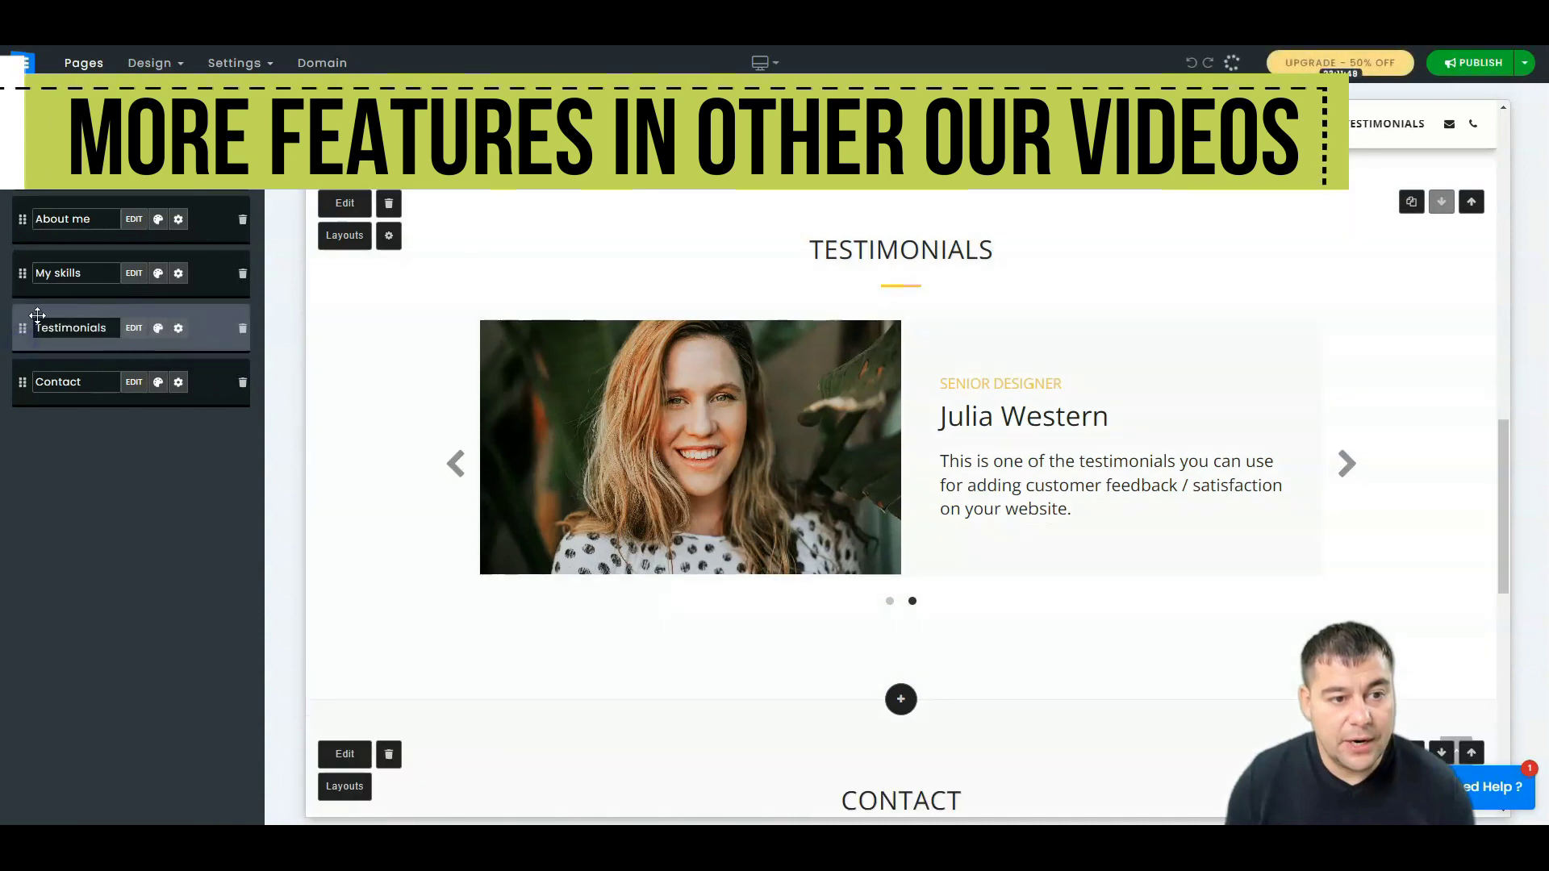
pyautogui.scroll(8, 966, 389)
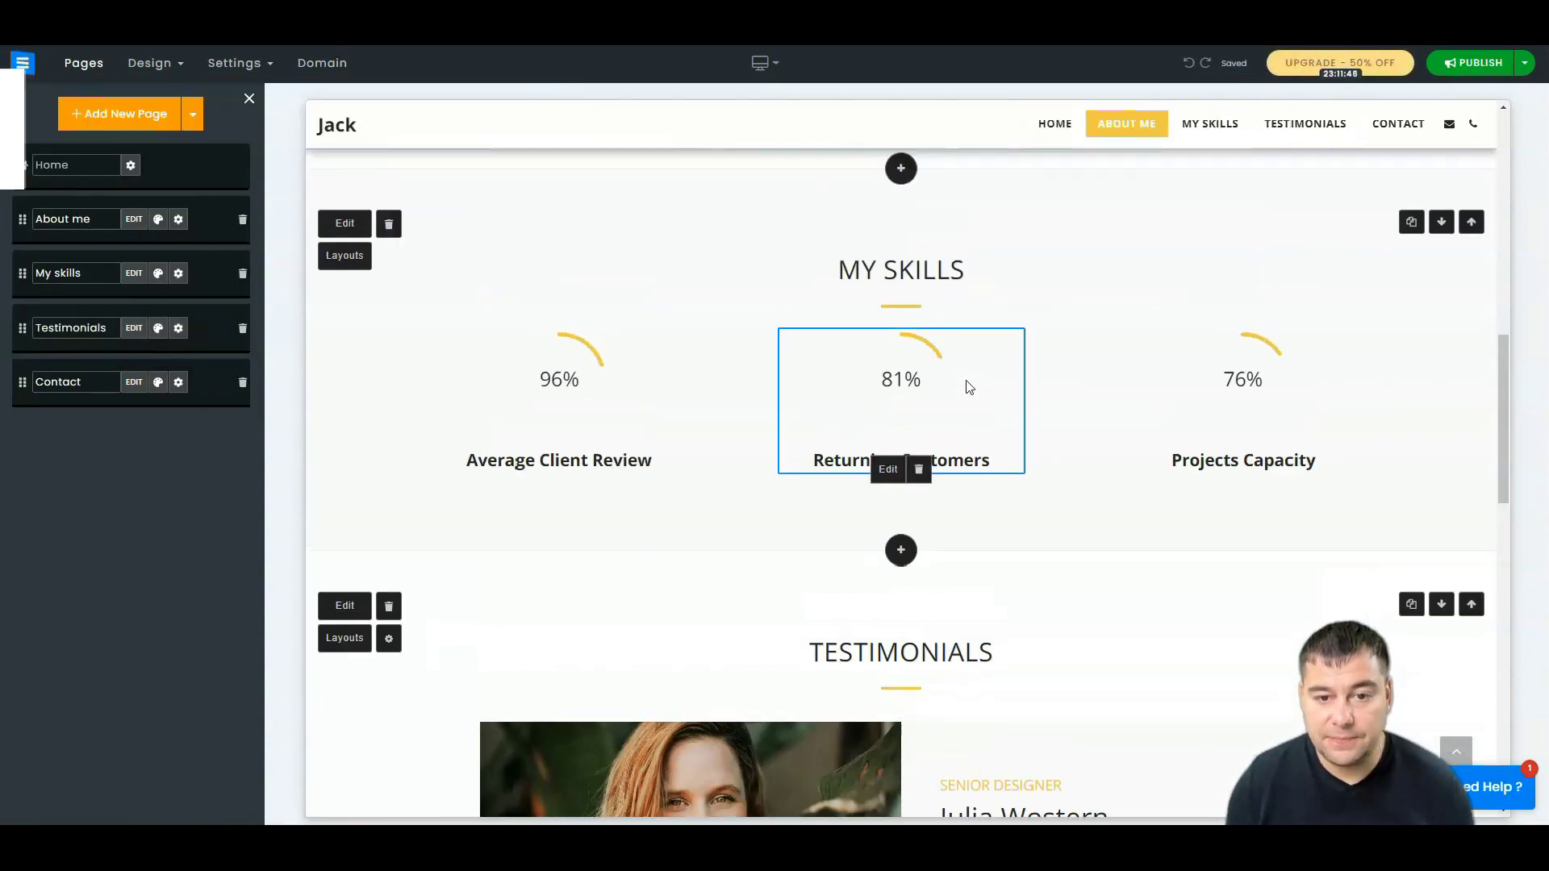
pyautogui.scroll(2, 967, 389)
pyautogui.scroll(-3, 962, 395)
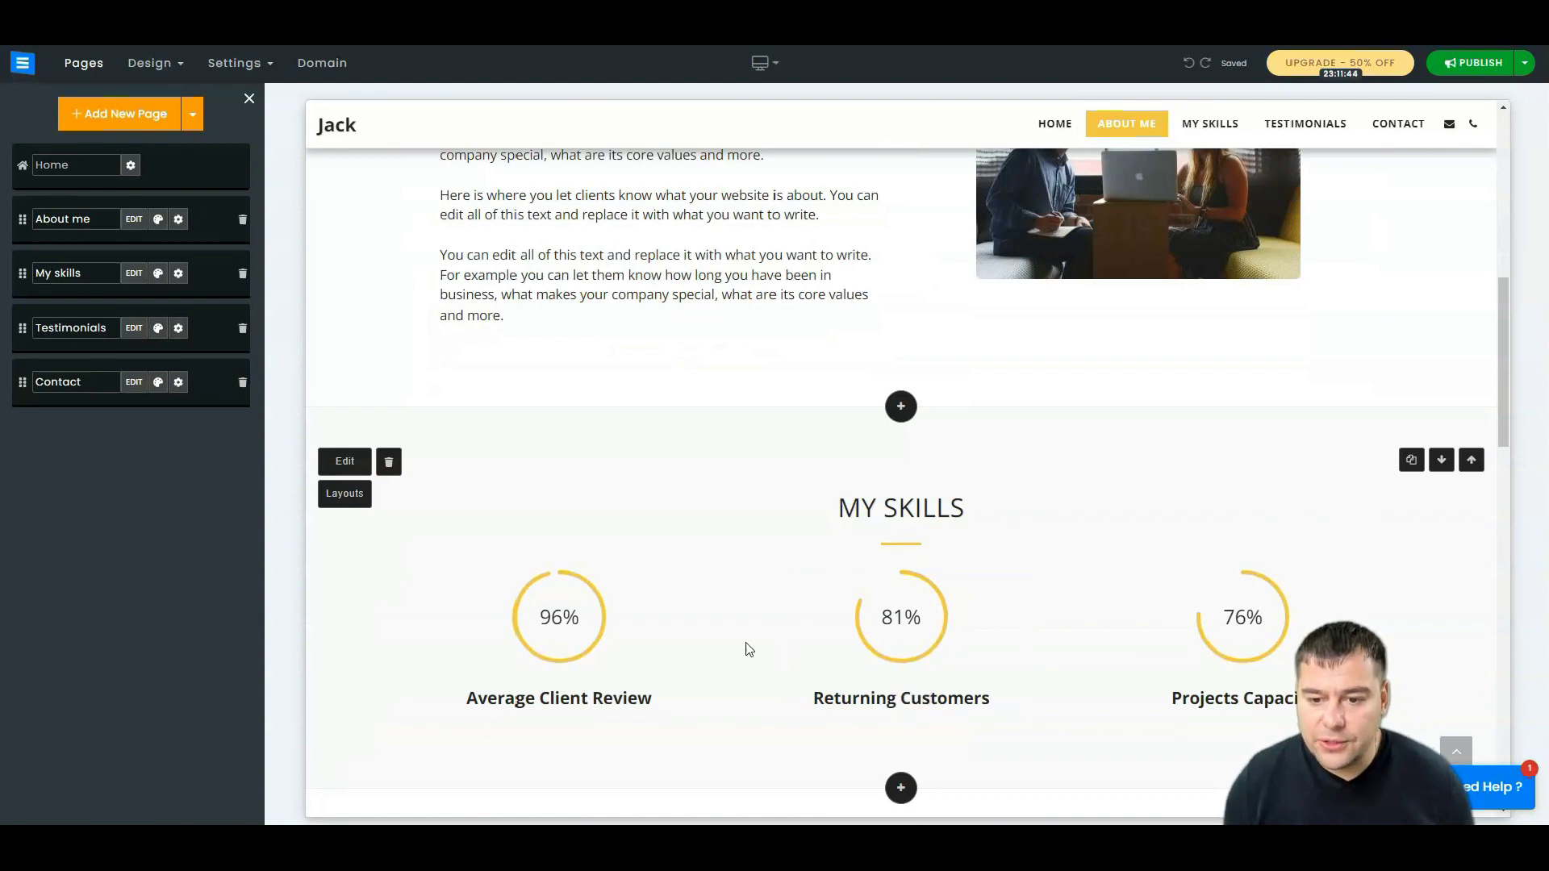
# Open the Returning Customers skill item and close it without changes.
pyautogui.click(889, 708)
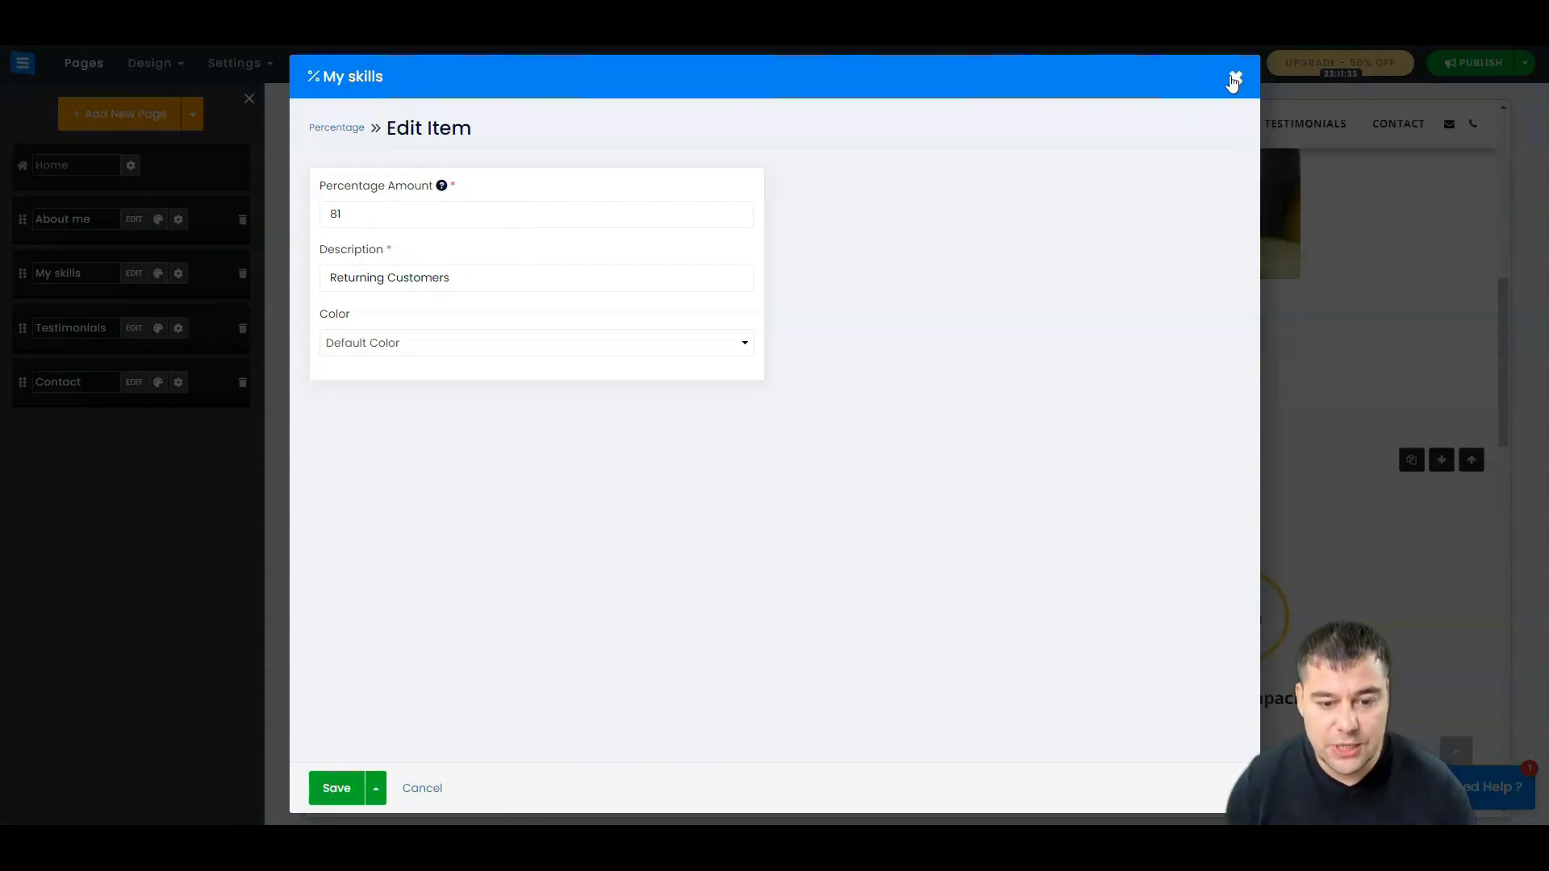
pyautogui.click(1235, 78)
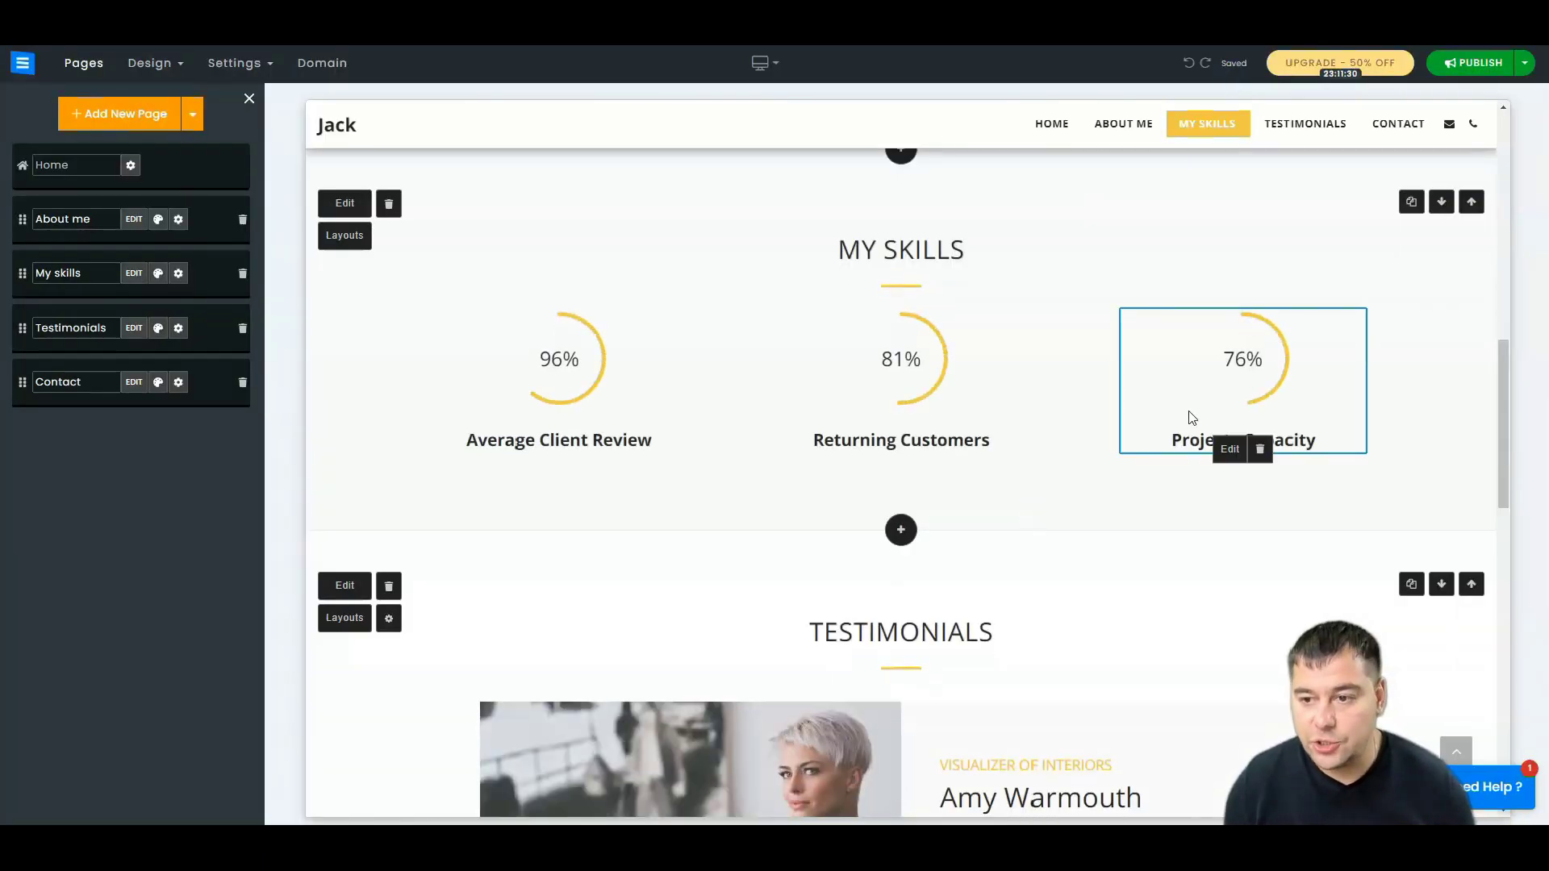
pyautogui.scroll(2, 1194, 428)
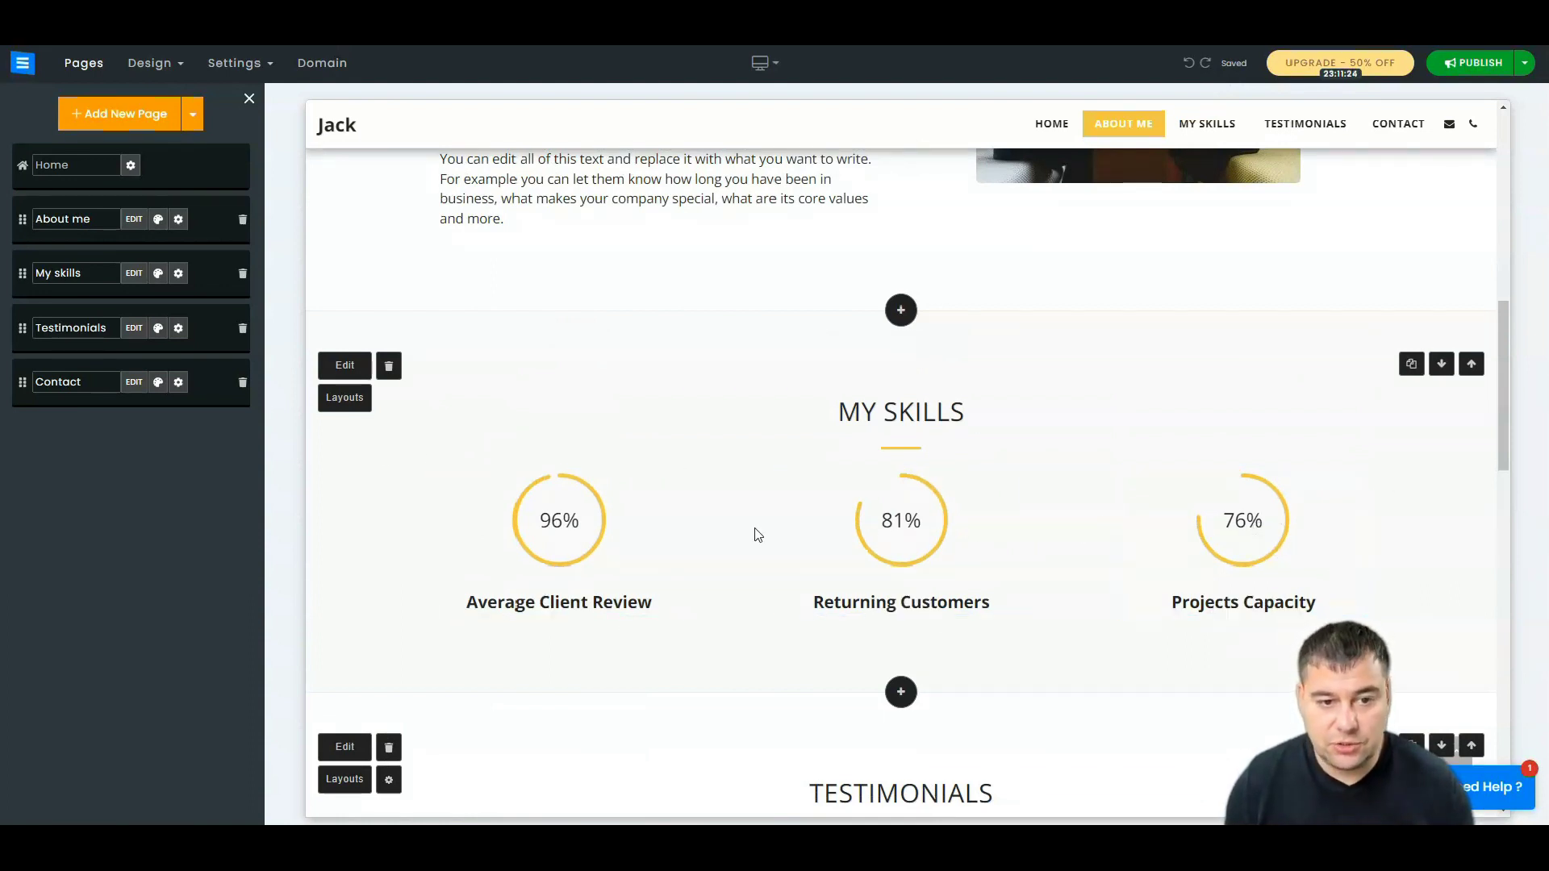
# View the My Skills layout options, then hide the pages sidebar to widen the editor.
pyautogui.click(342, 398)
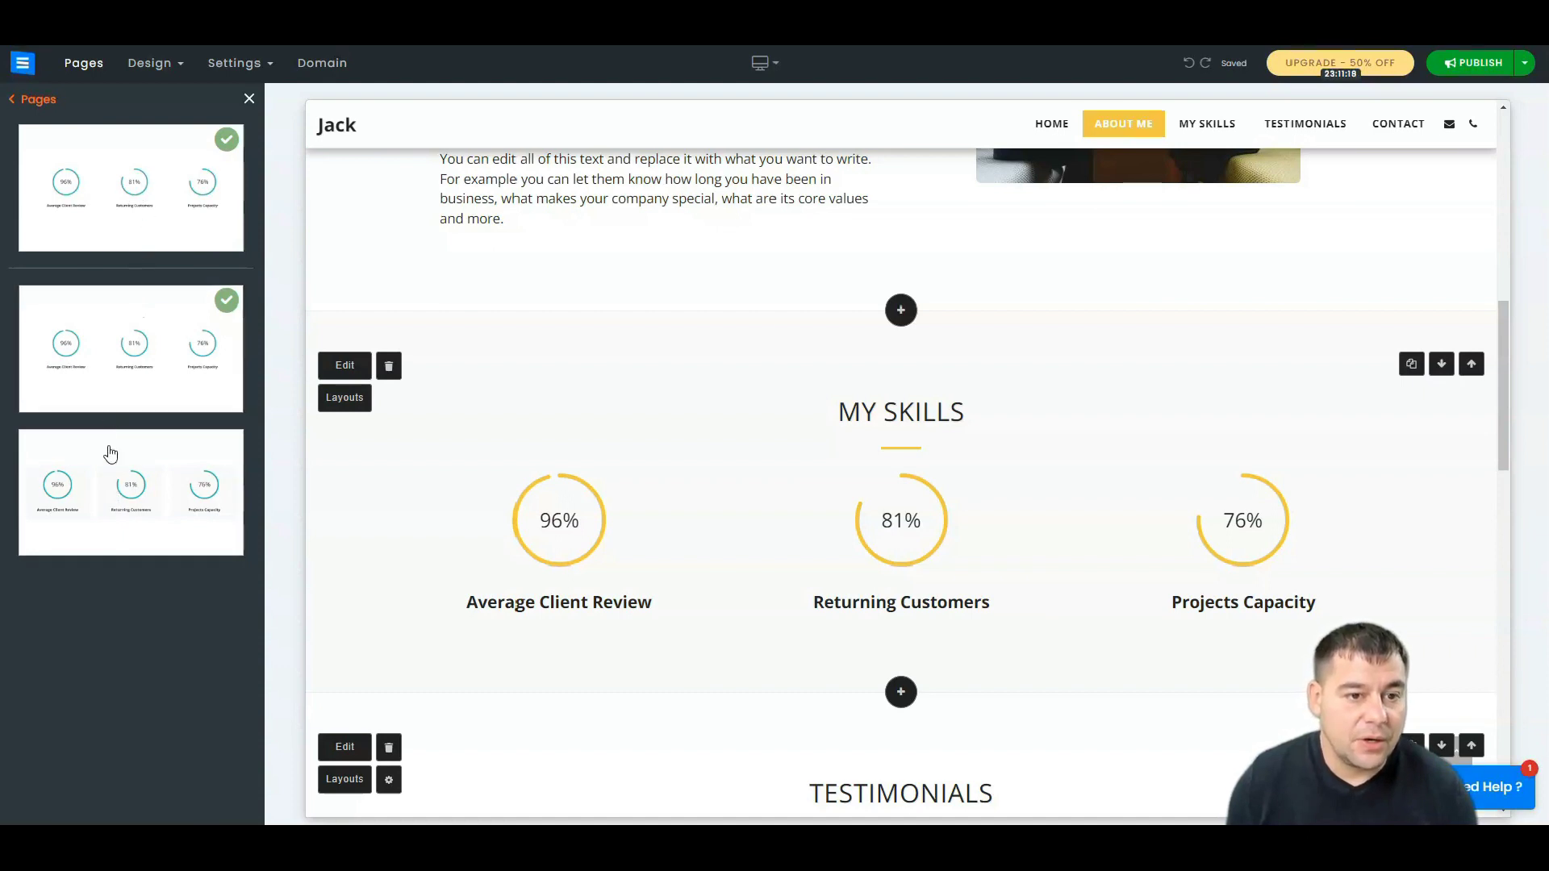
pyautogui.click(27, 101)
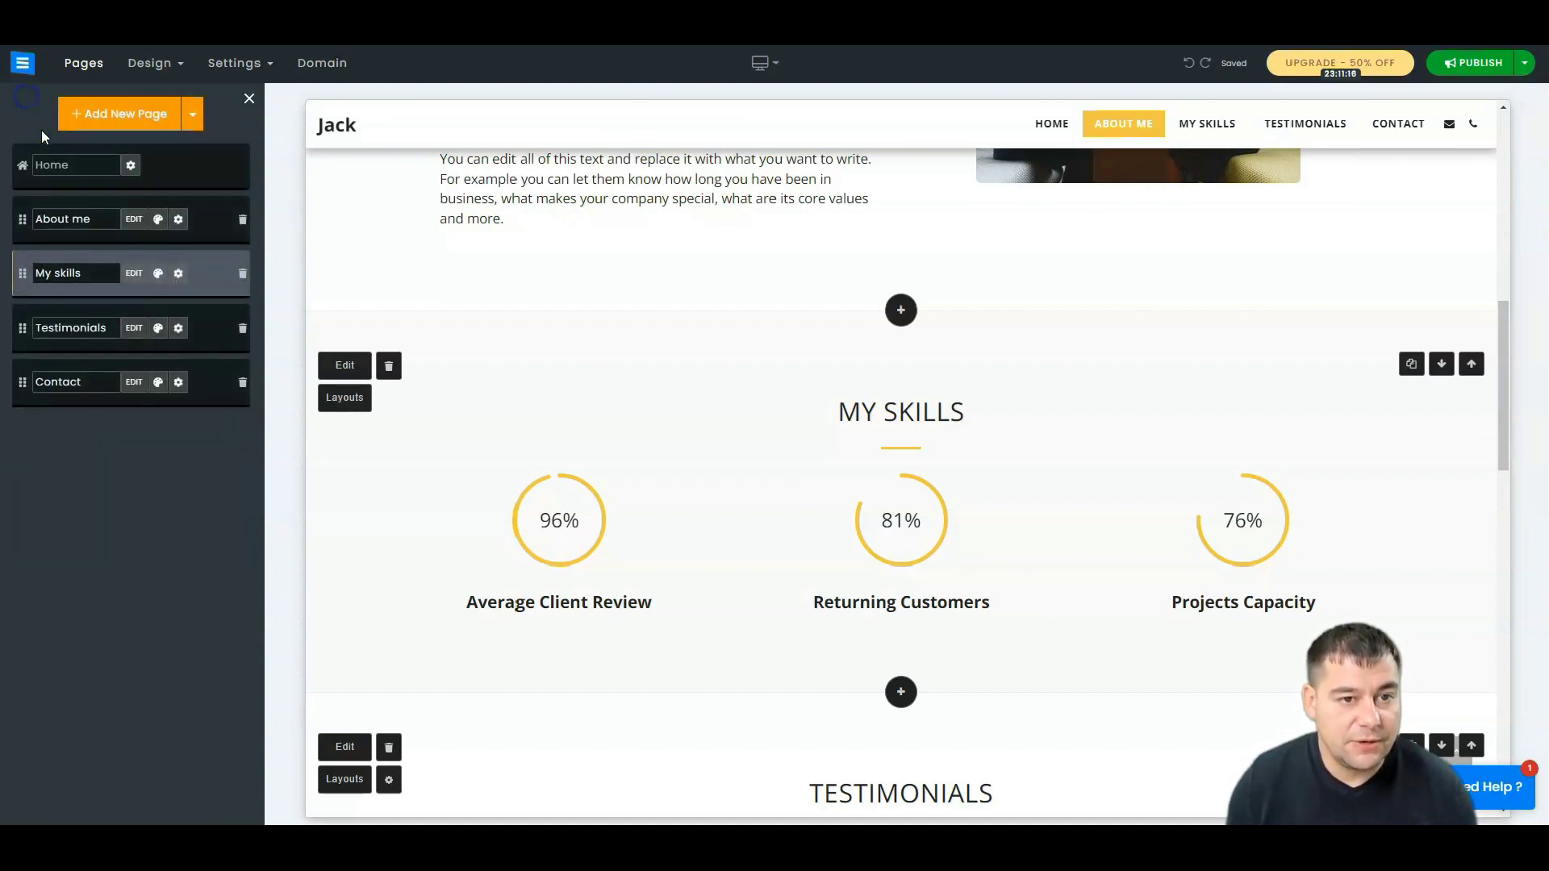
pyautogui.click(249, 98)
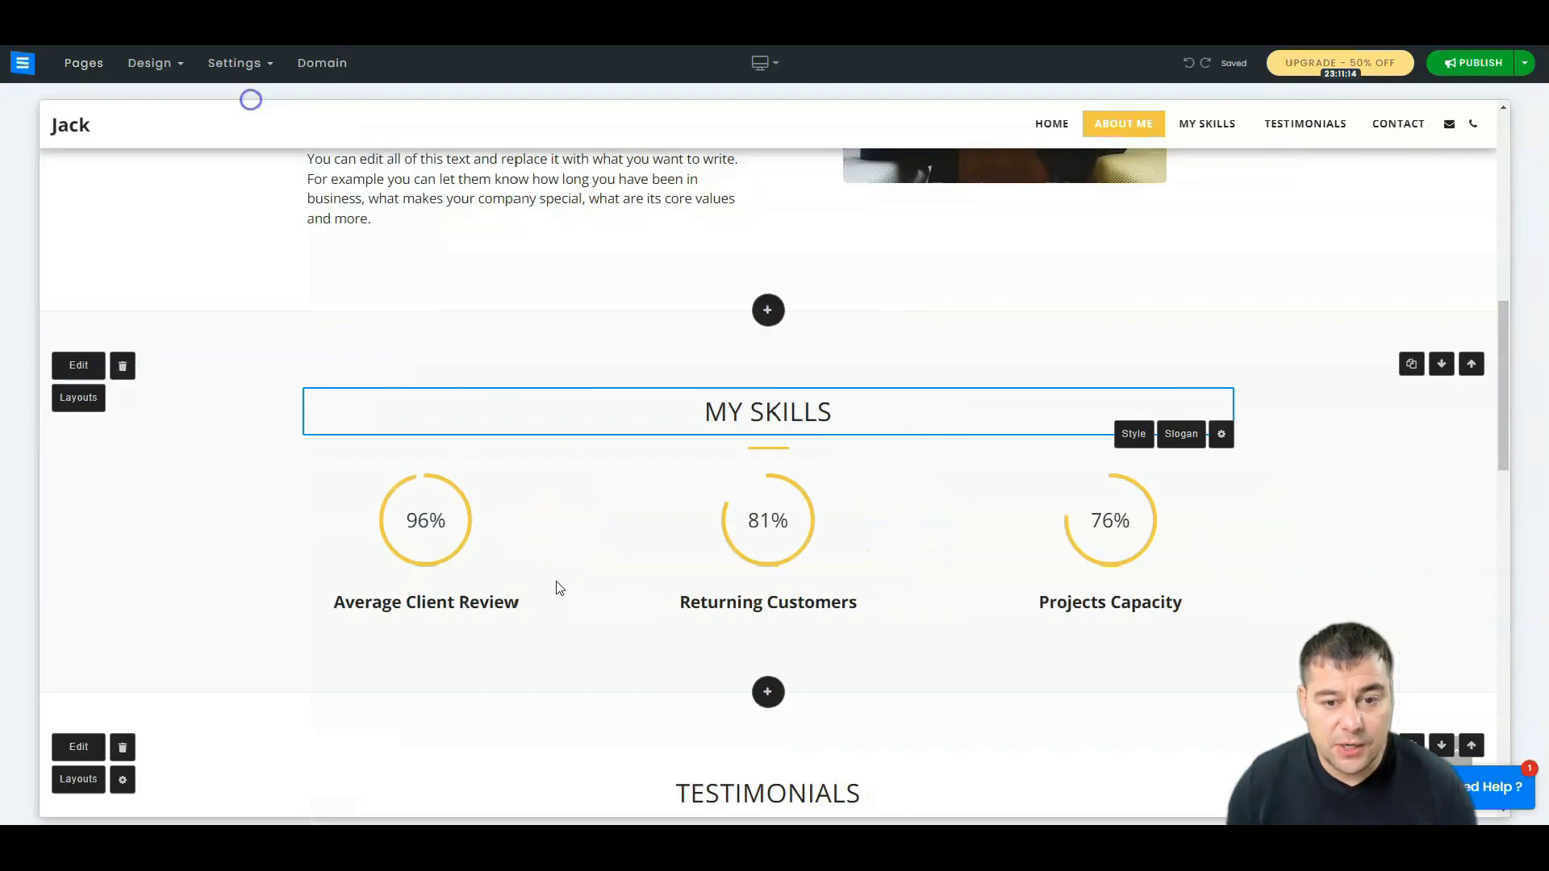
# Open the My Skills items, inspect a skill item form, and cancel without saving.
pyautogui.click(78, 367)
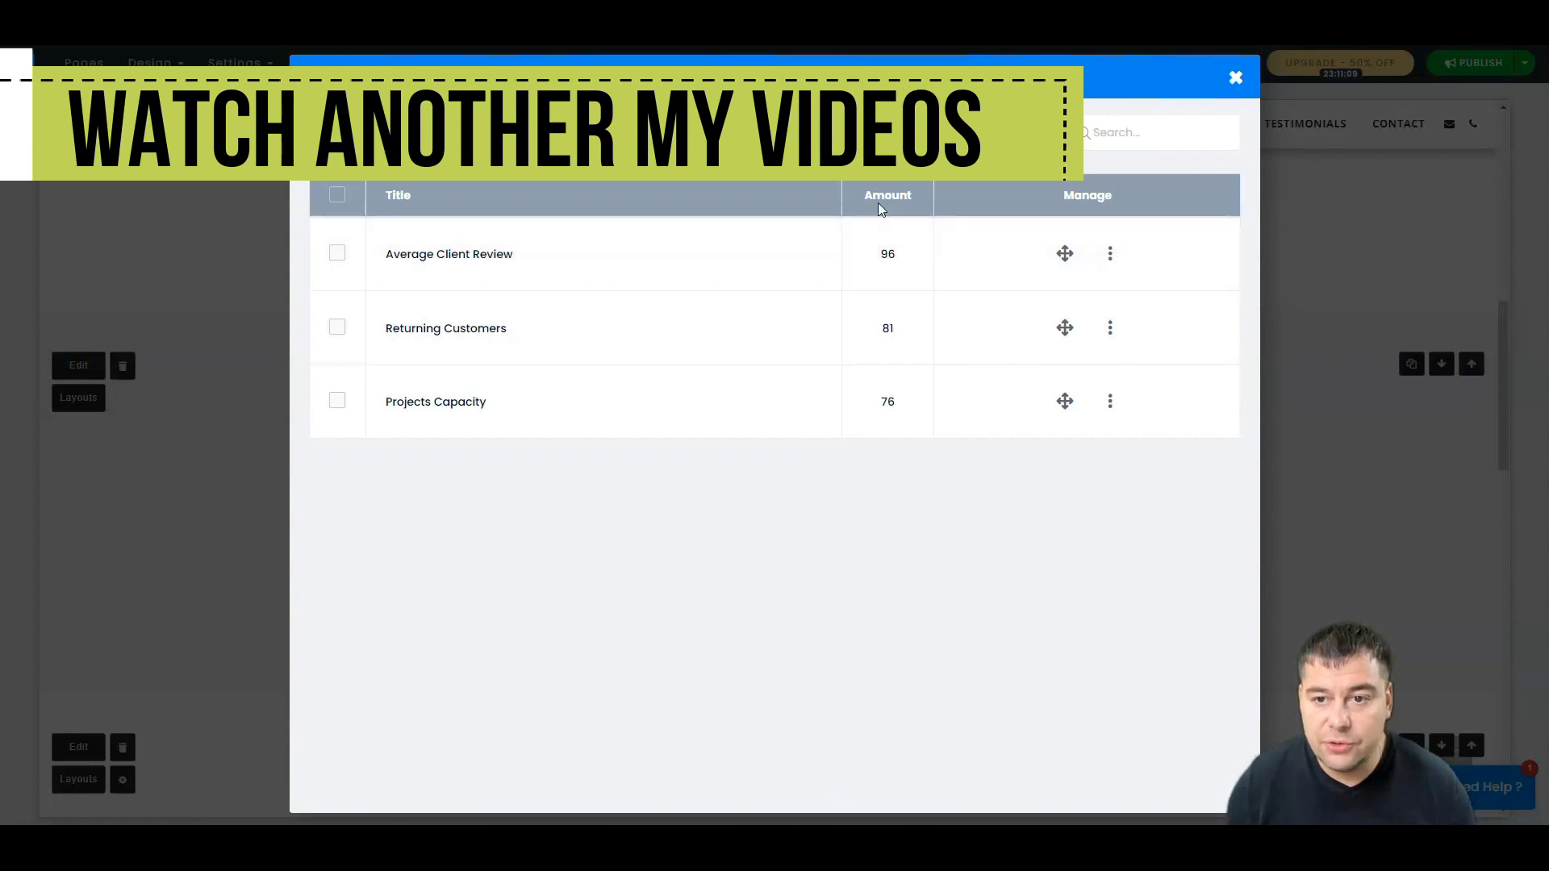
pyautogui.click(1110, 253)
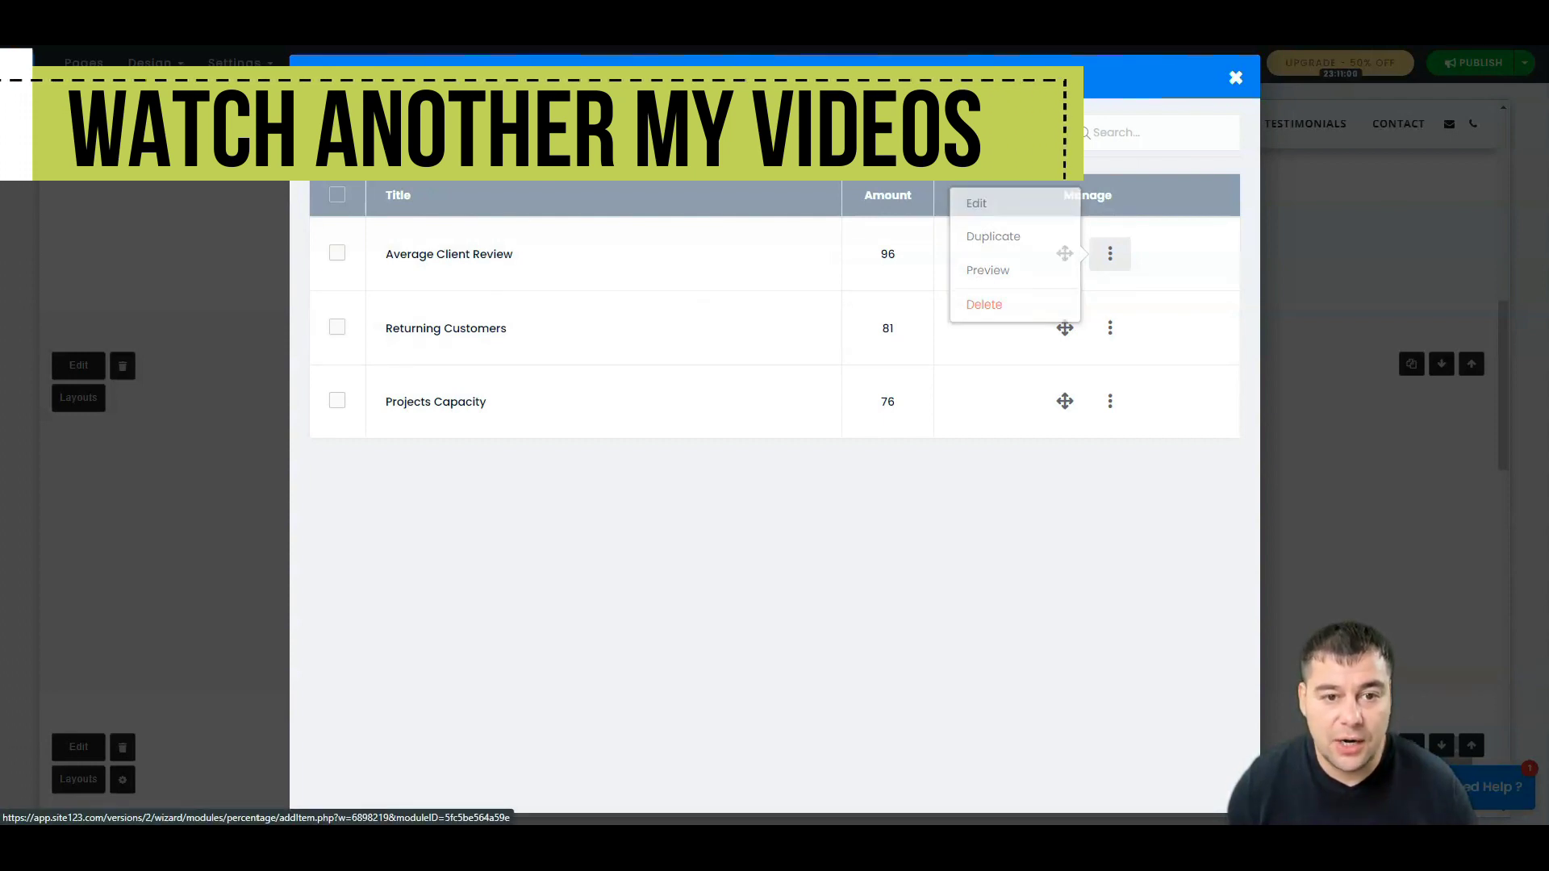
pyautogui.click(363, 133)
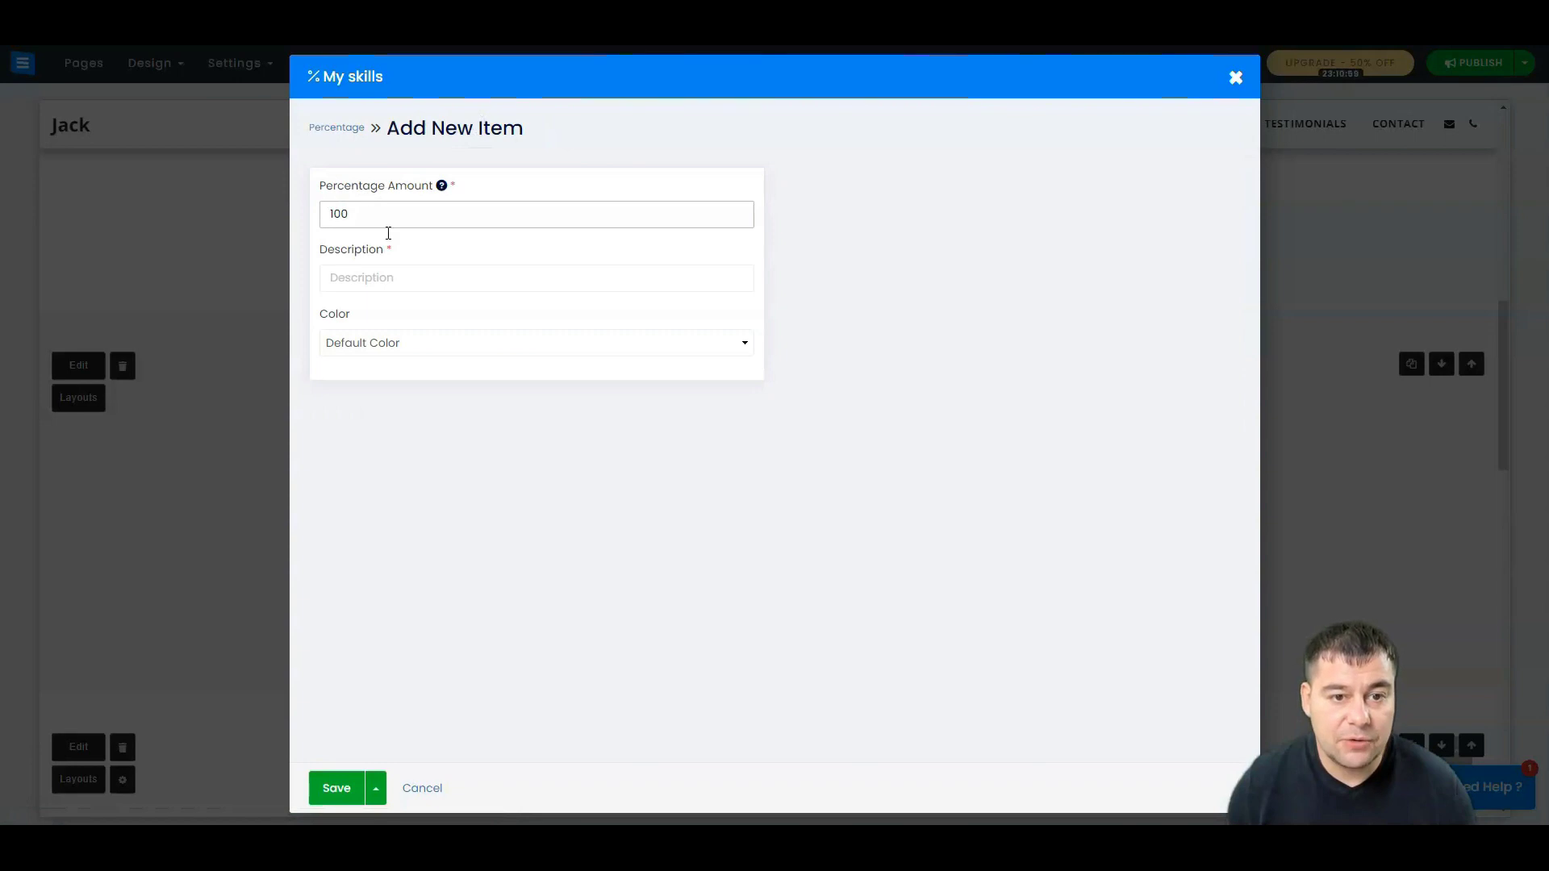
pyautogui.click(390, 267)
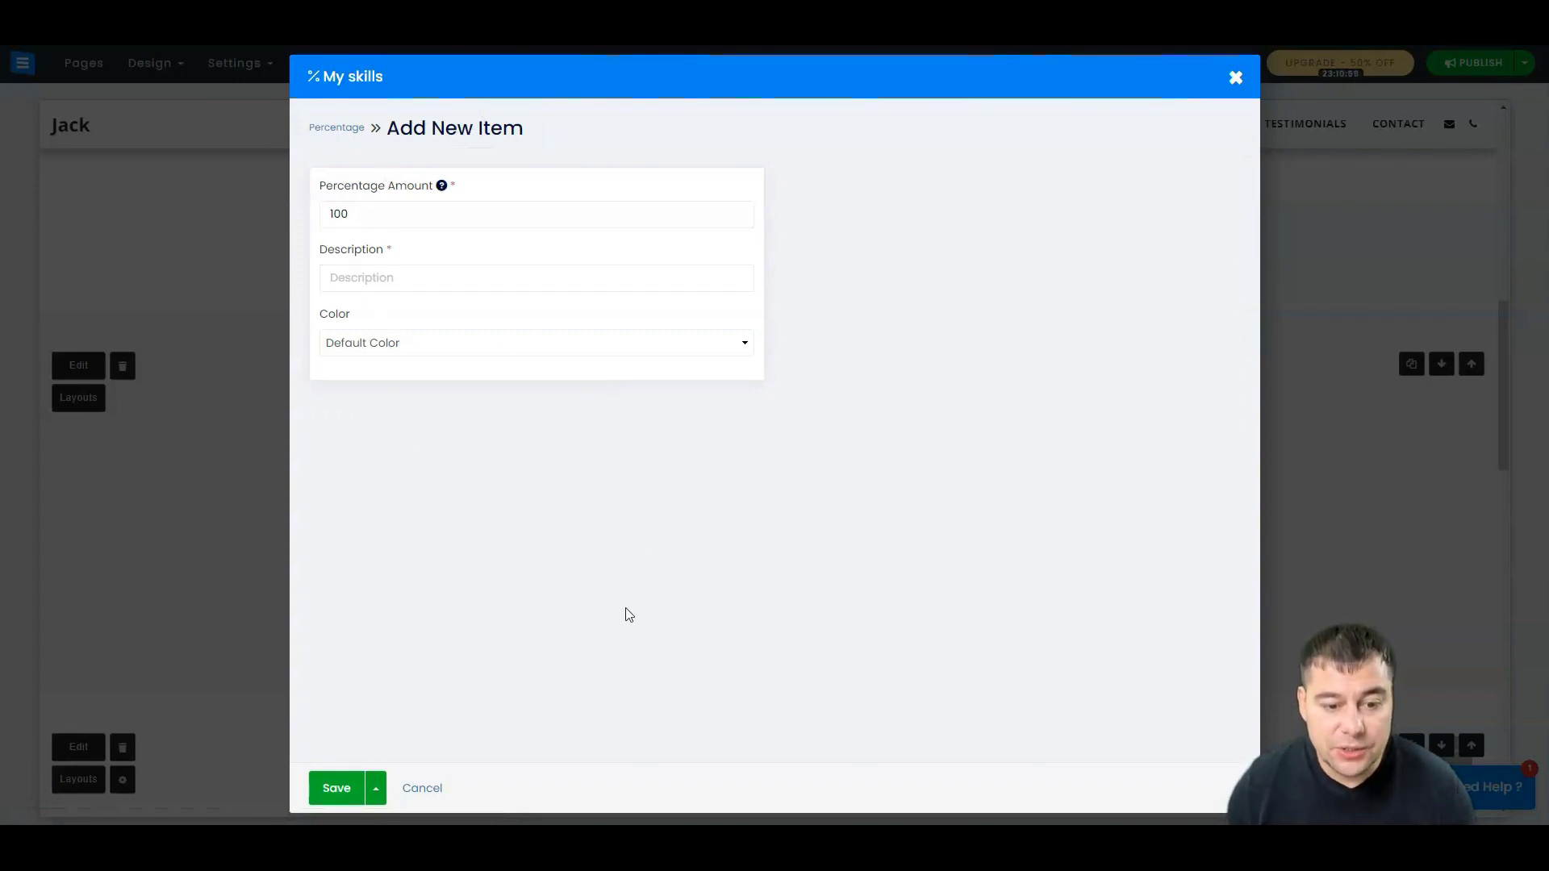
pyautogui.click(423, 789)
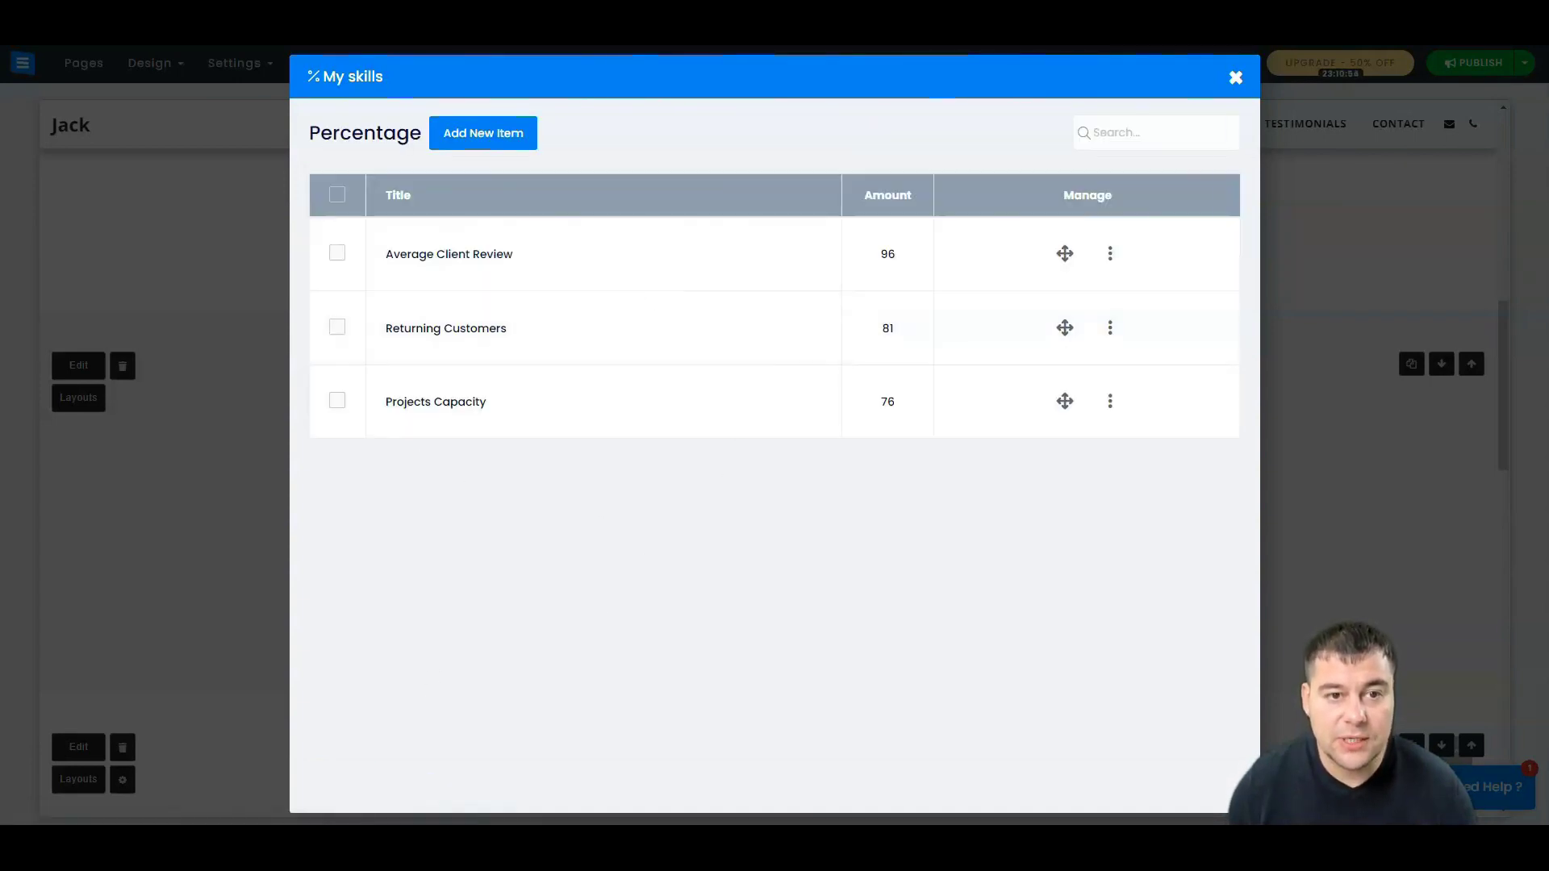
pyautogui.click(1236, 78)
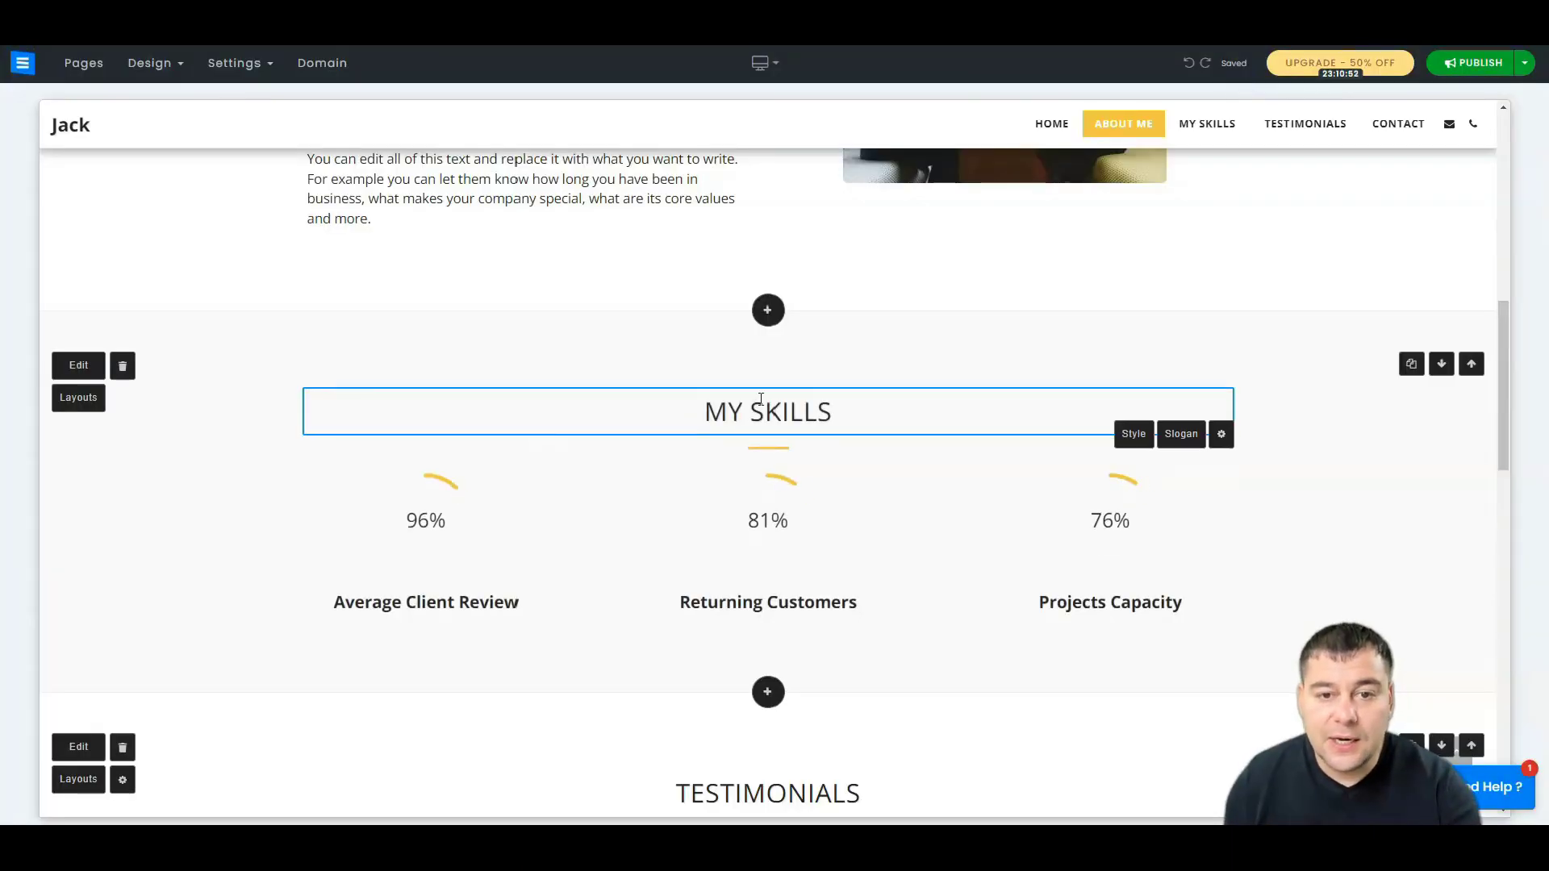
pyautogui.scroll(4, 517, 403)
pyautogui.doubleClick(482, 362)
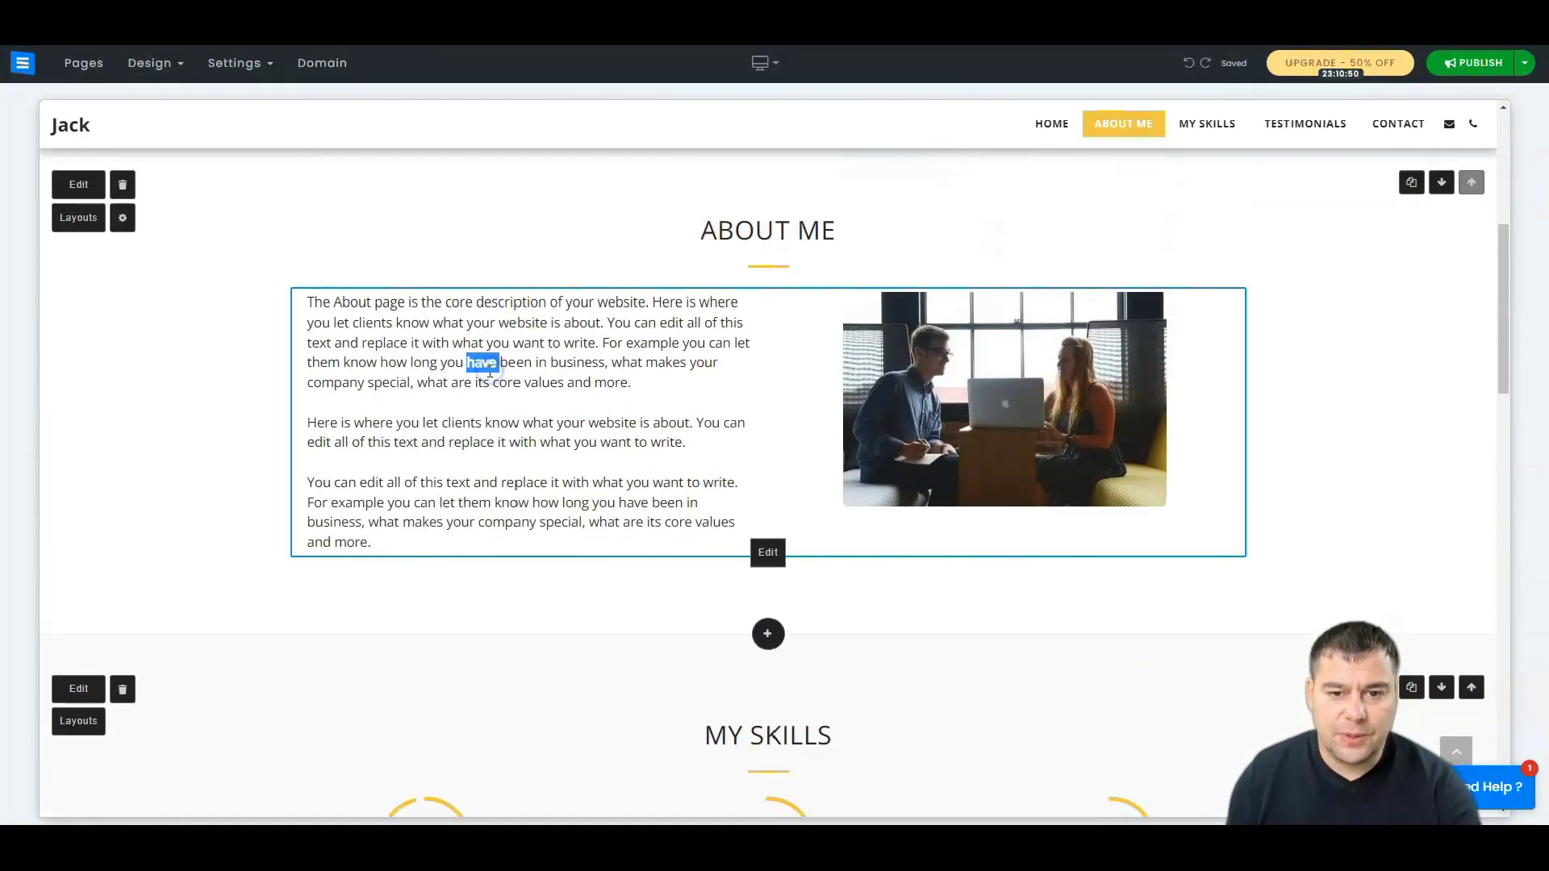
pyautogui.doubleClick(544, 382)
pyautogui.doubleClick(614, 382)
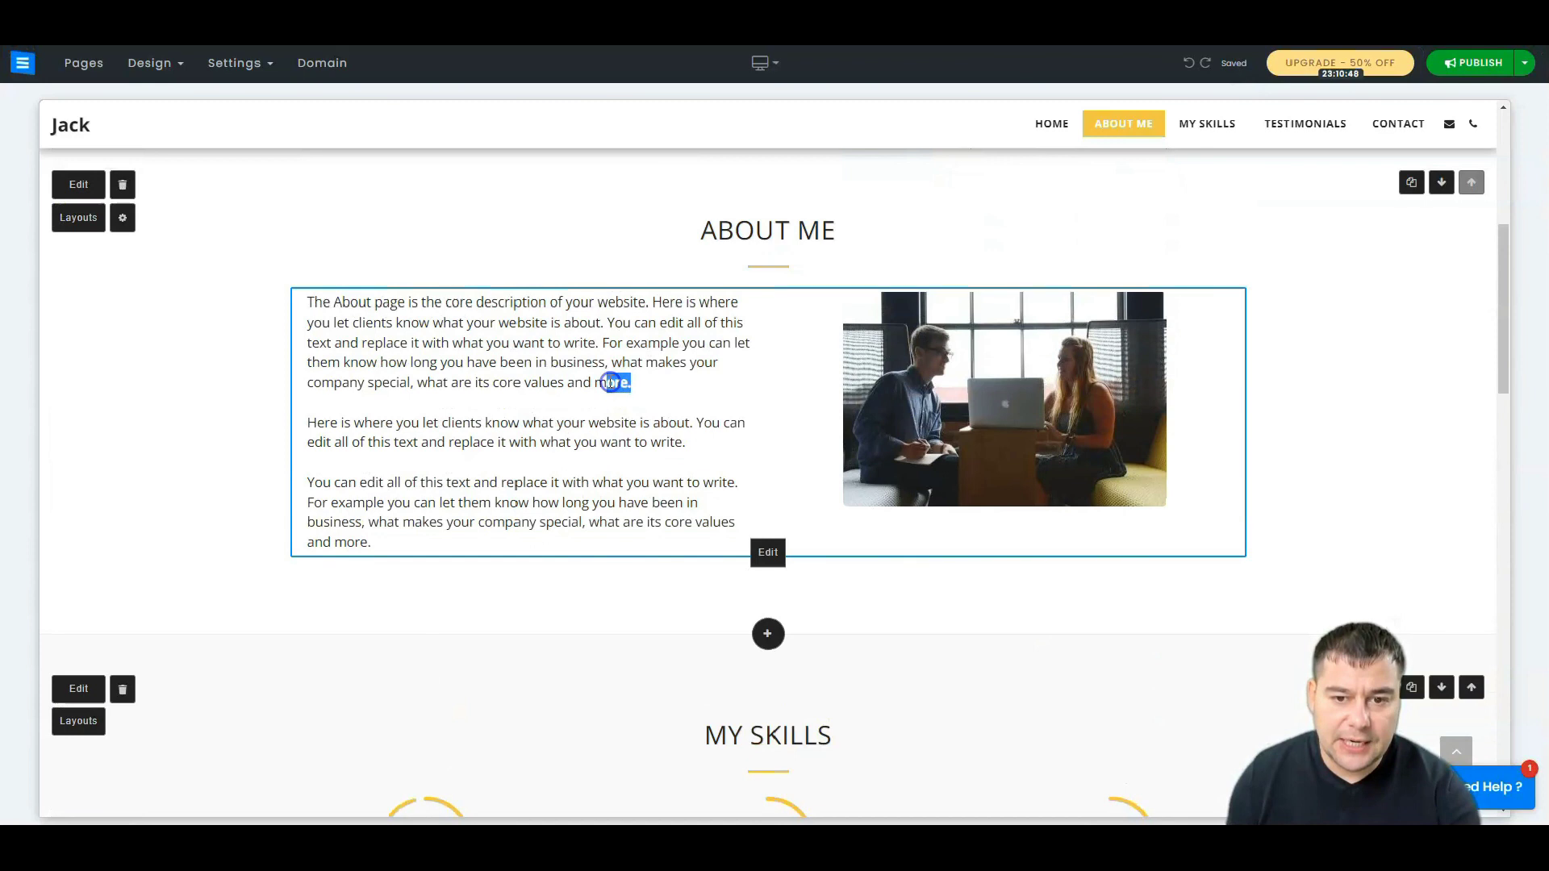
pyautogui.click(570, 342)
pyautogui.moveTo(596, 347); pyautogui.dragTo(305, 302)
pyautogui.click(453, 408)
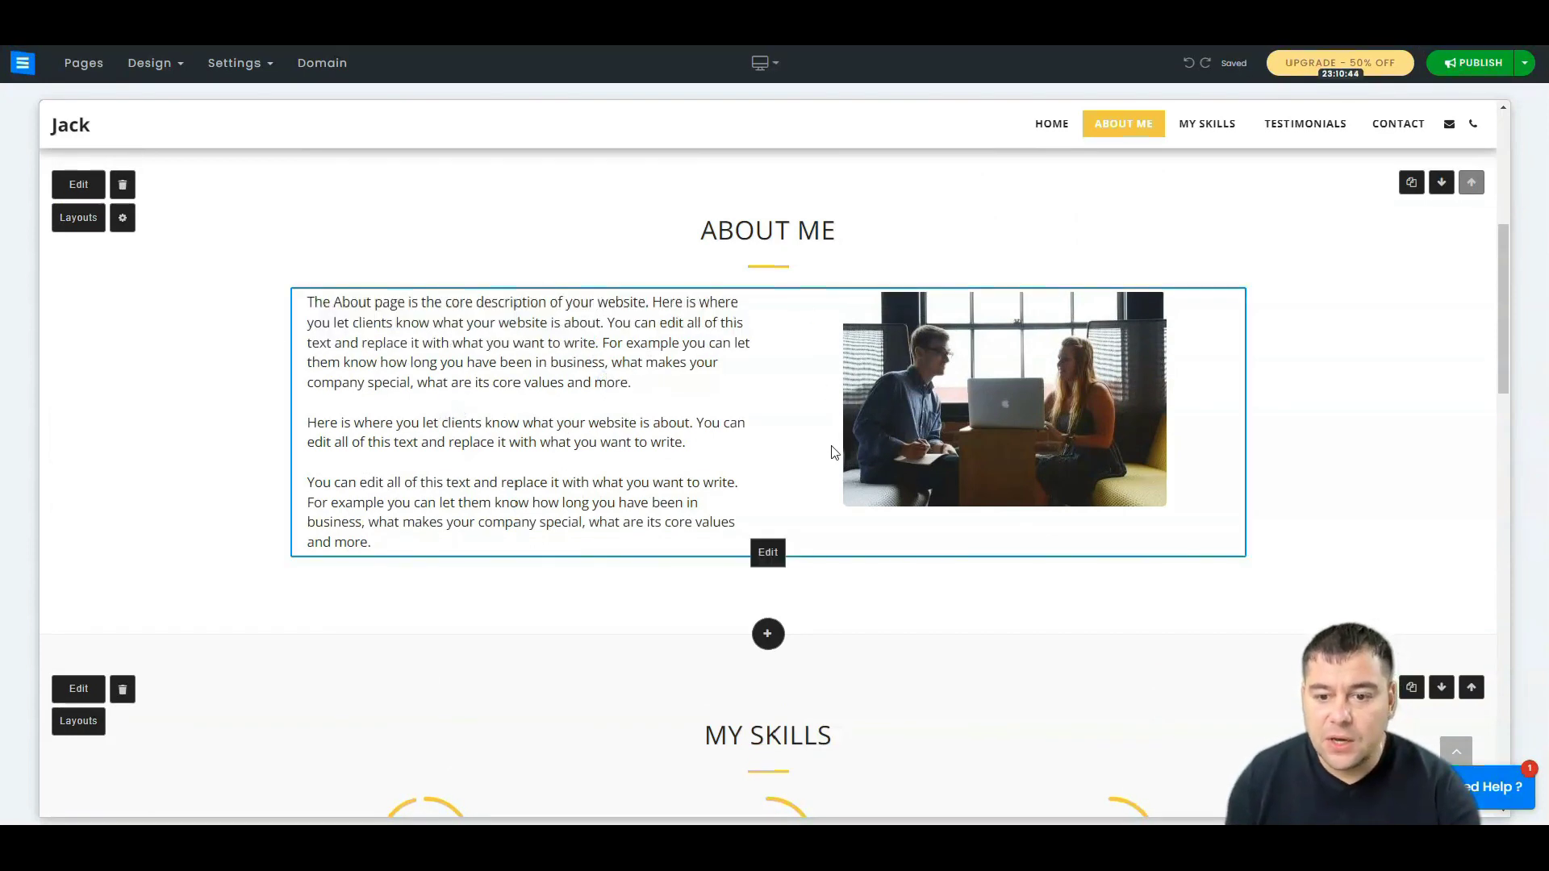
pyautogui.click(768, 553)
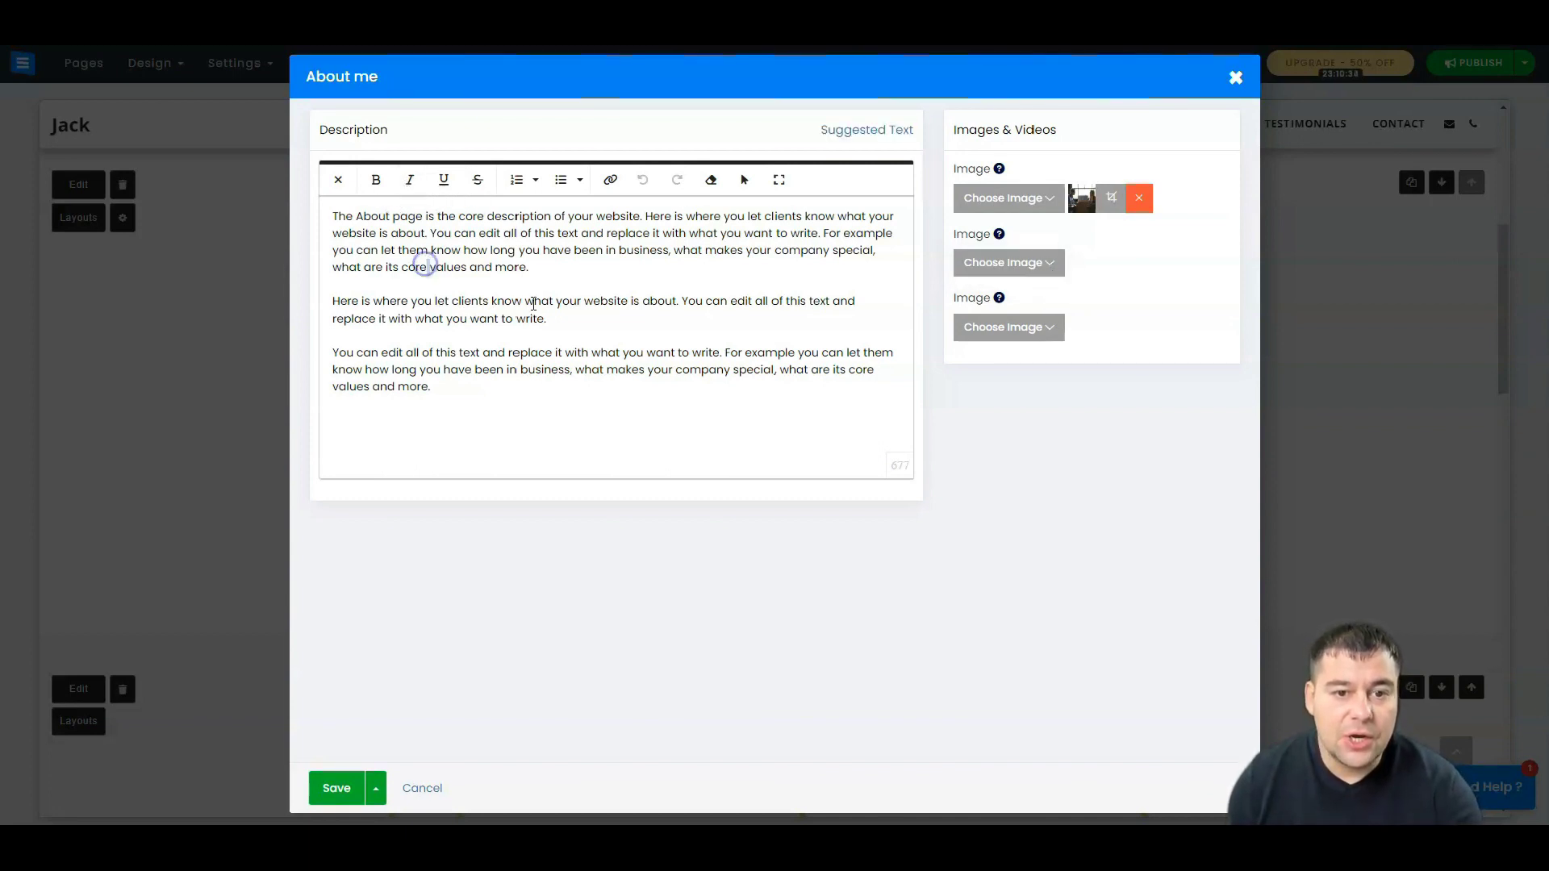
pyautogui.moveTo(530, 267); pyautogui.dragTo(331, 207)
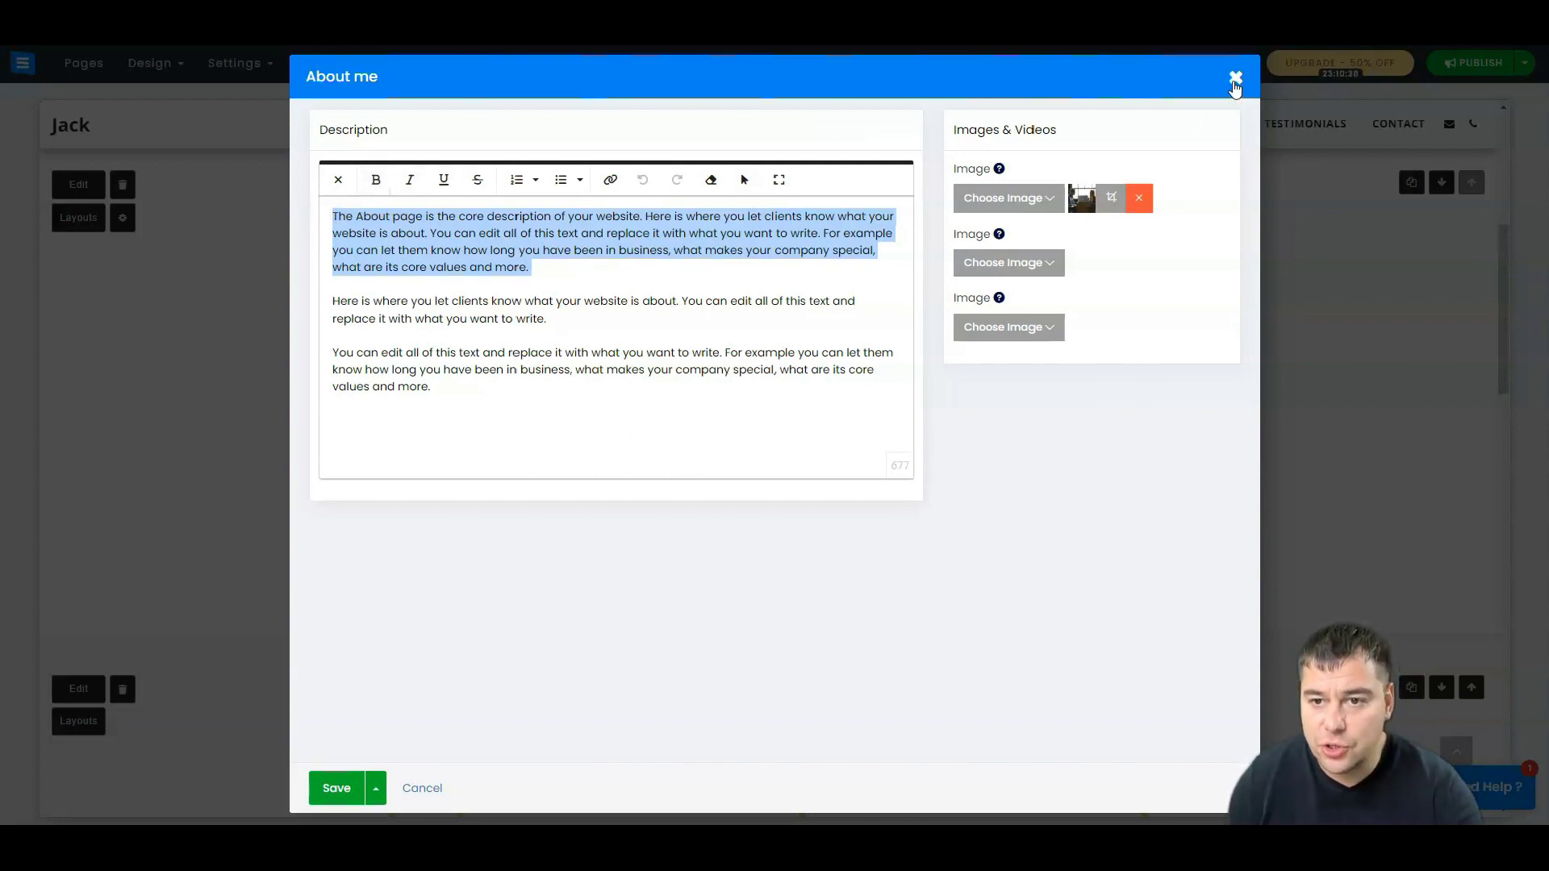
pyautogui.click(1234, 81)
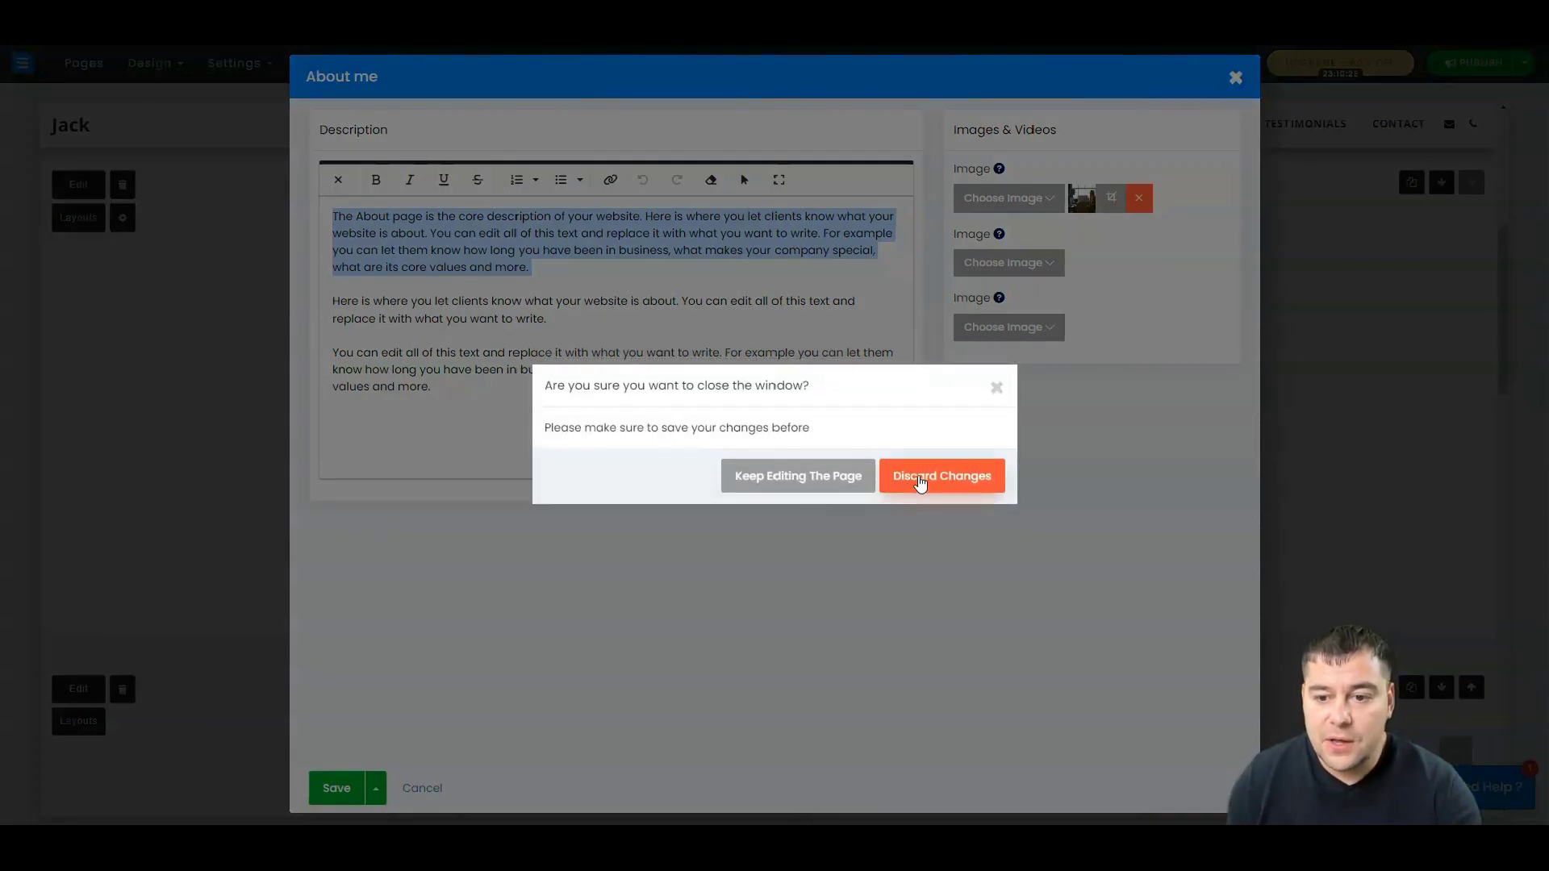
pyautogui.click(920, 478)
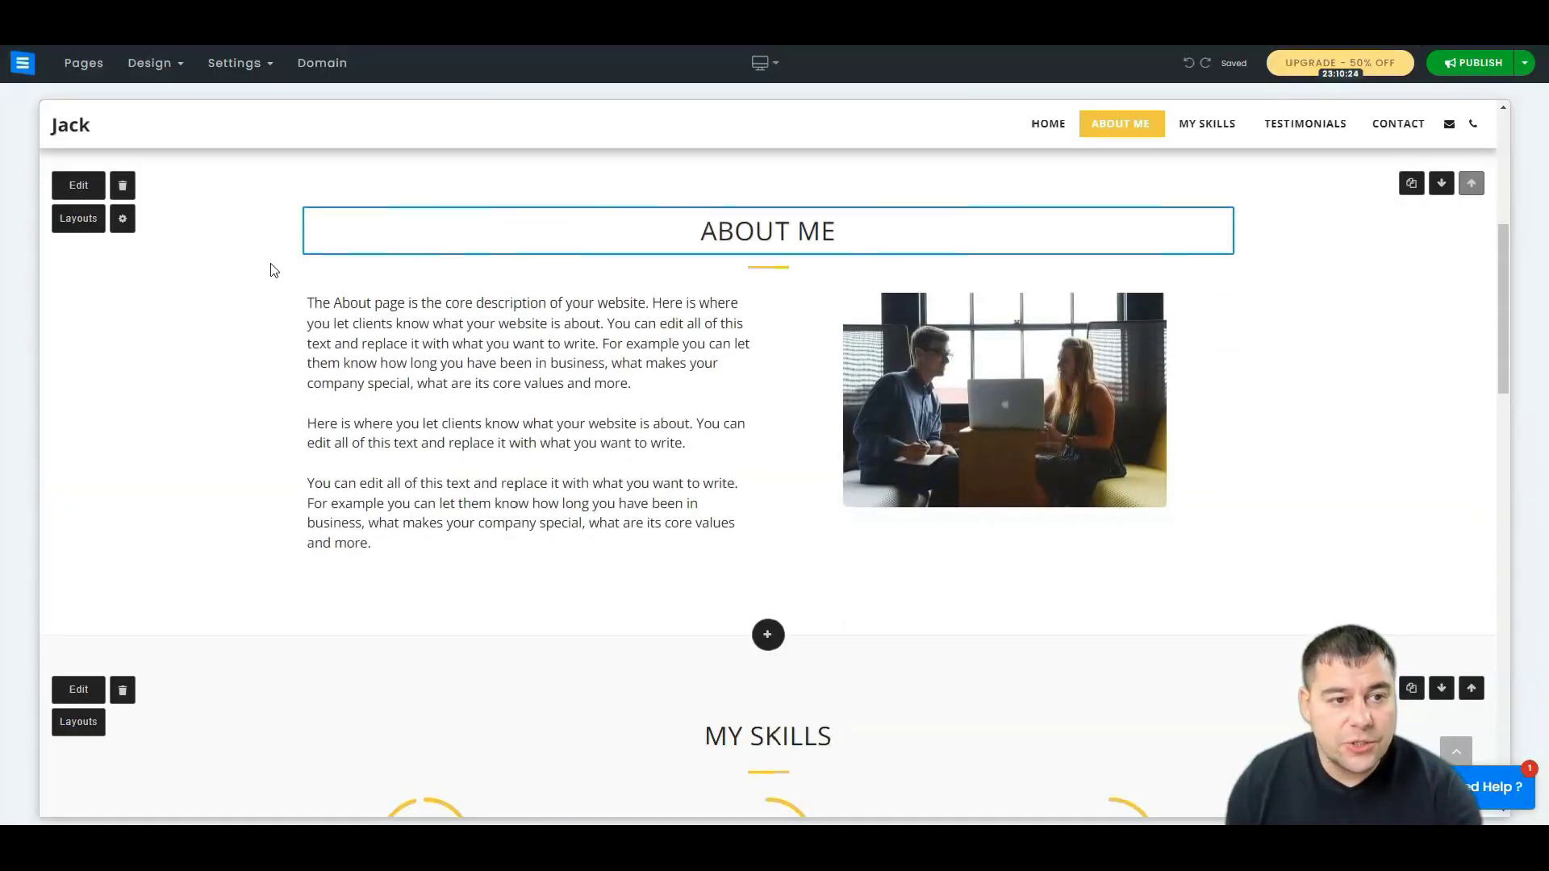
pyautogui.scroll(5, 270, 260)
pyautogui.scroll(2, 270, 260)
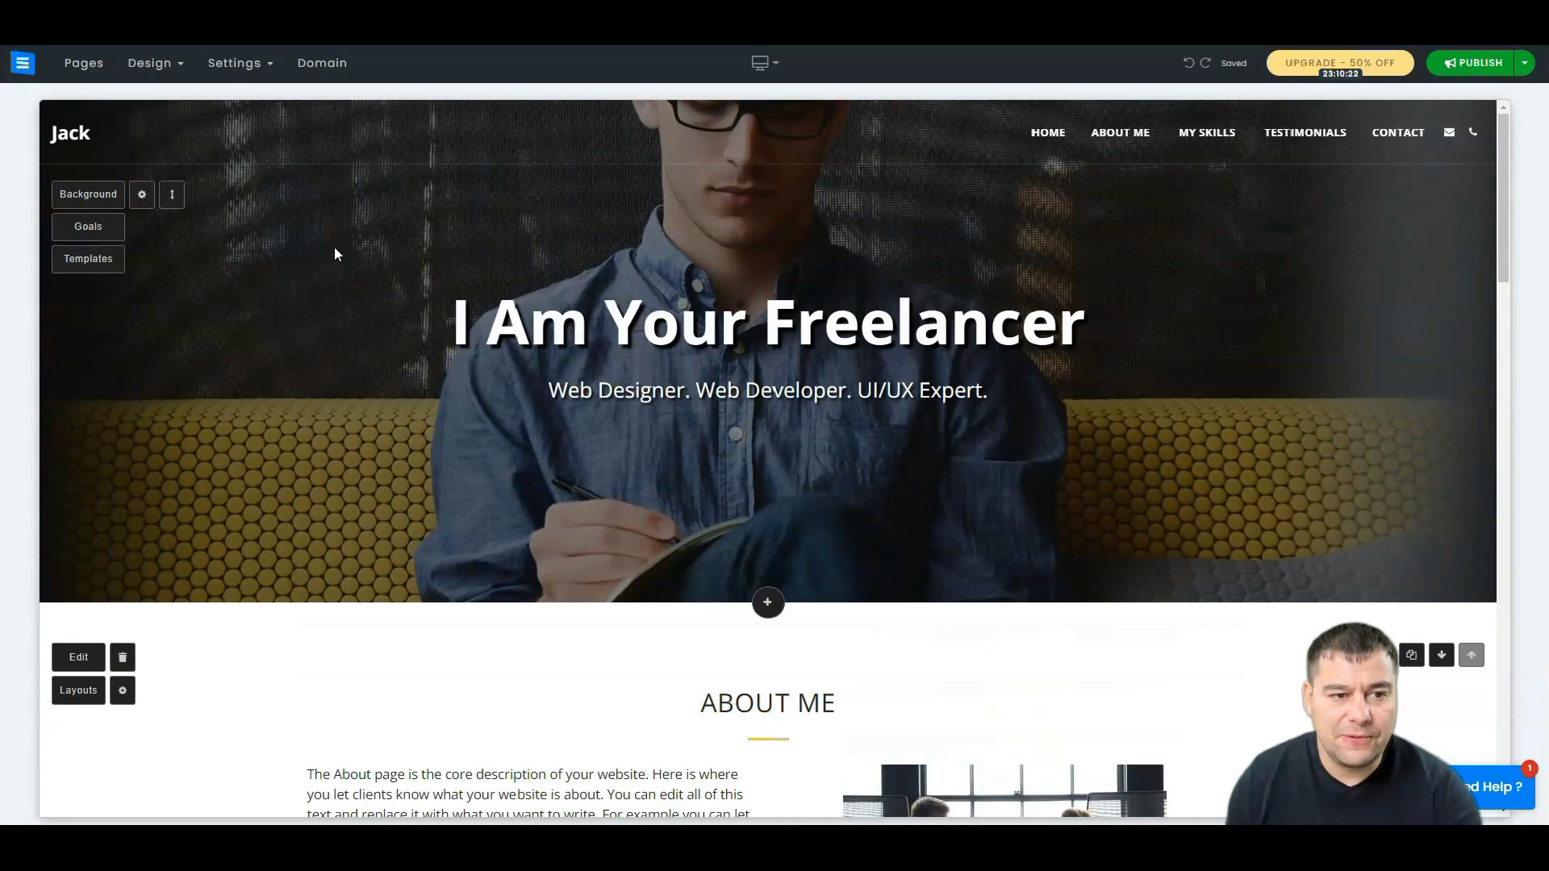
# Search the hero background image library for 'web design'.
pyautogui.click(80, 199)
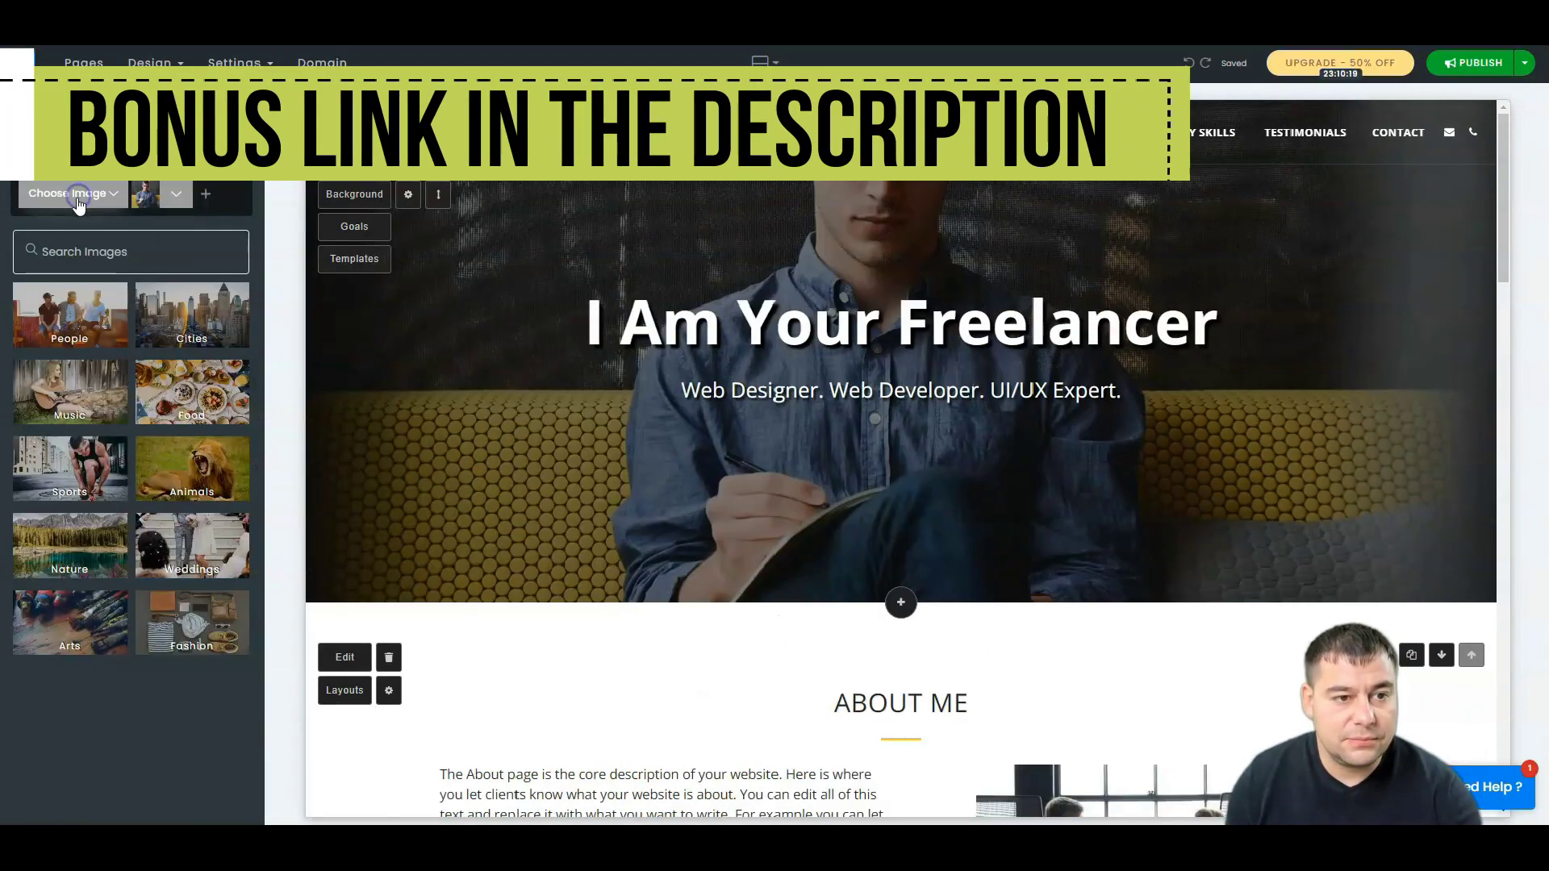
pyautogui.click(80, 198)
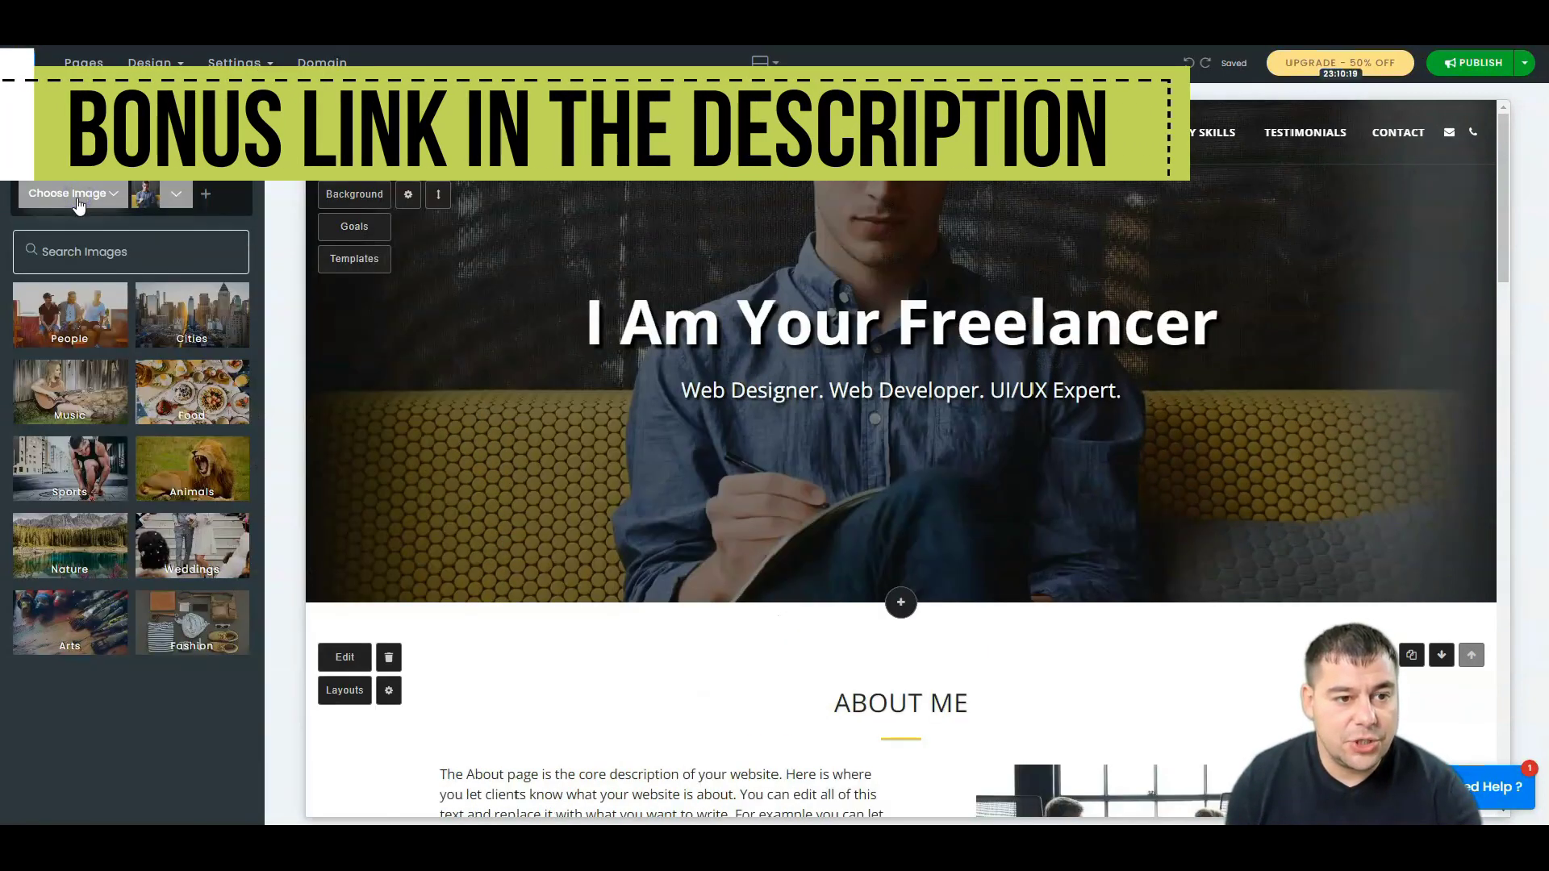
pyautogui.click(101, 260)
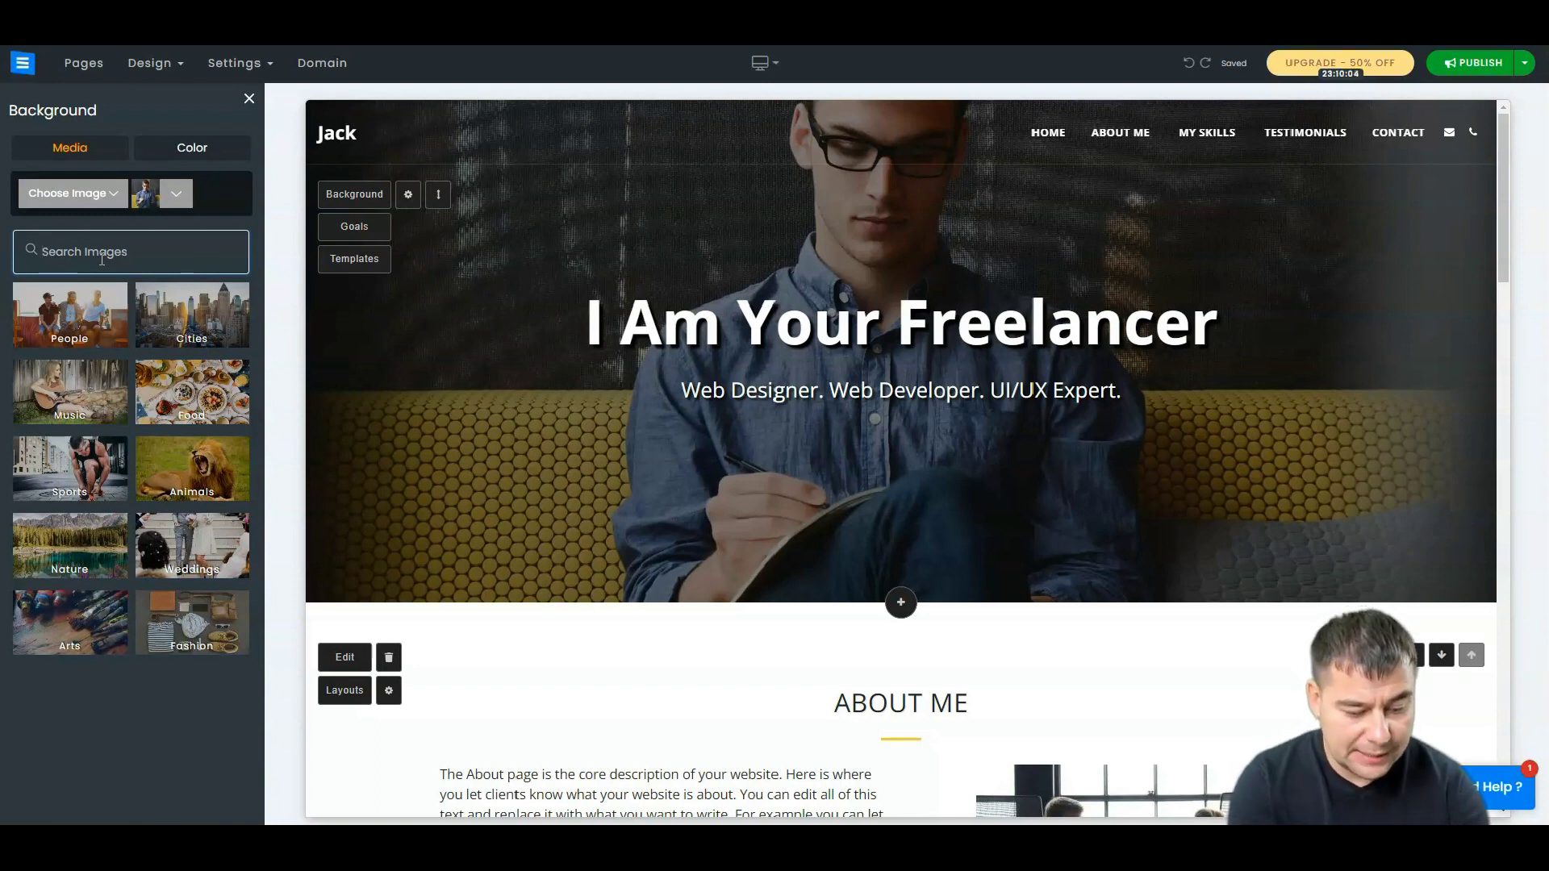
pyautogui.write('web d')
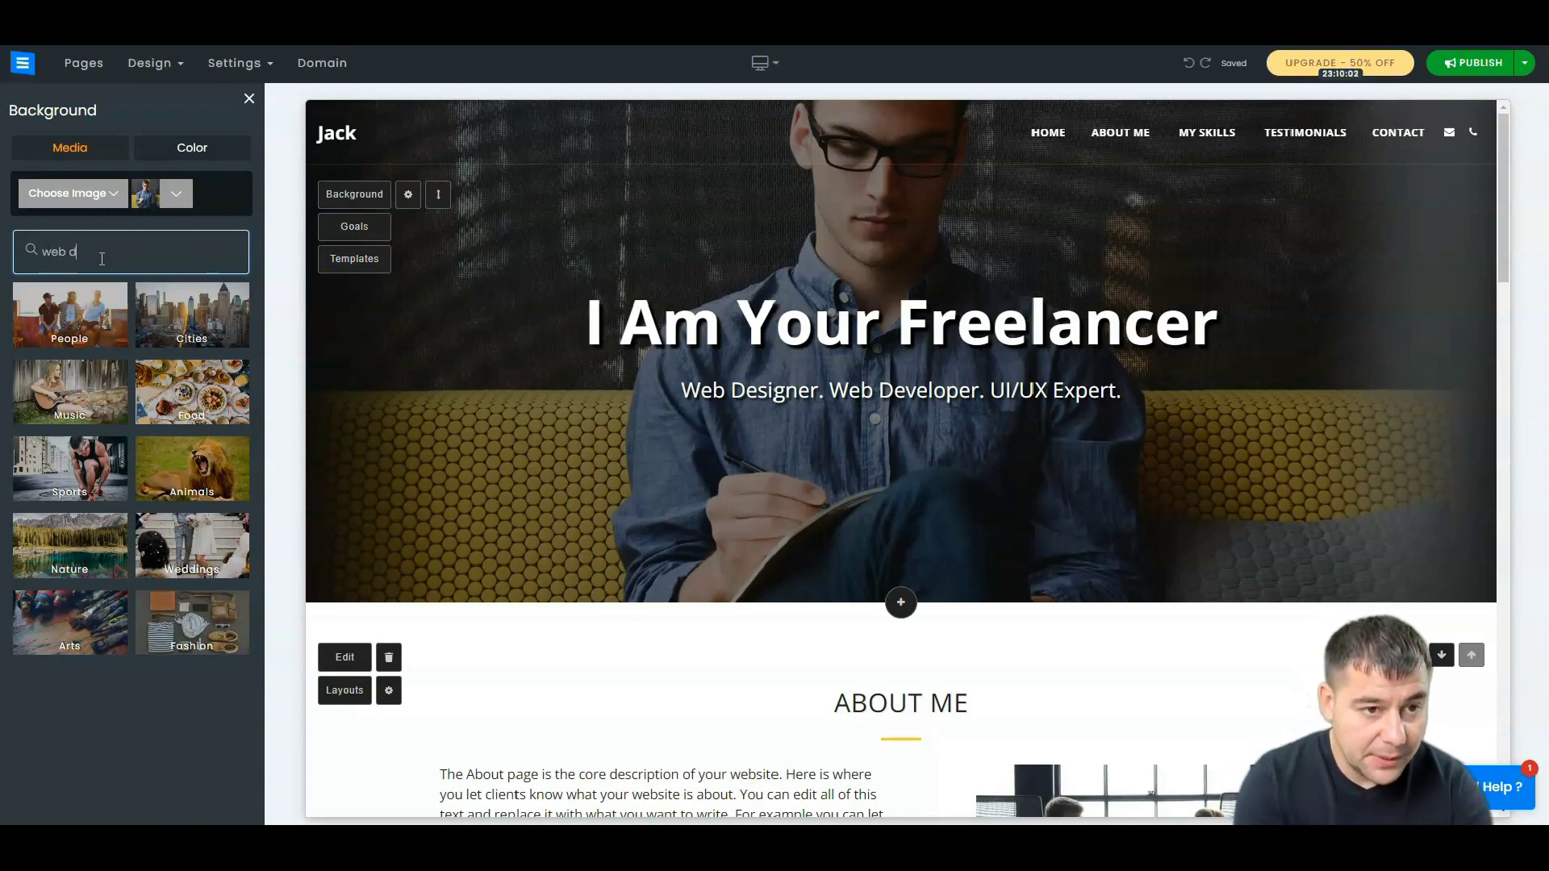
pyautogui.write('esign')
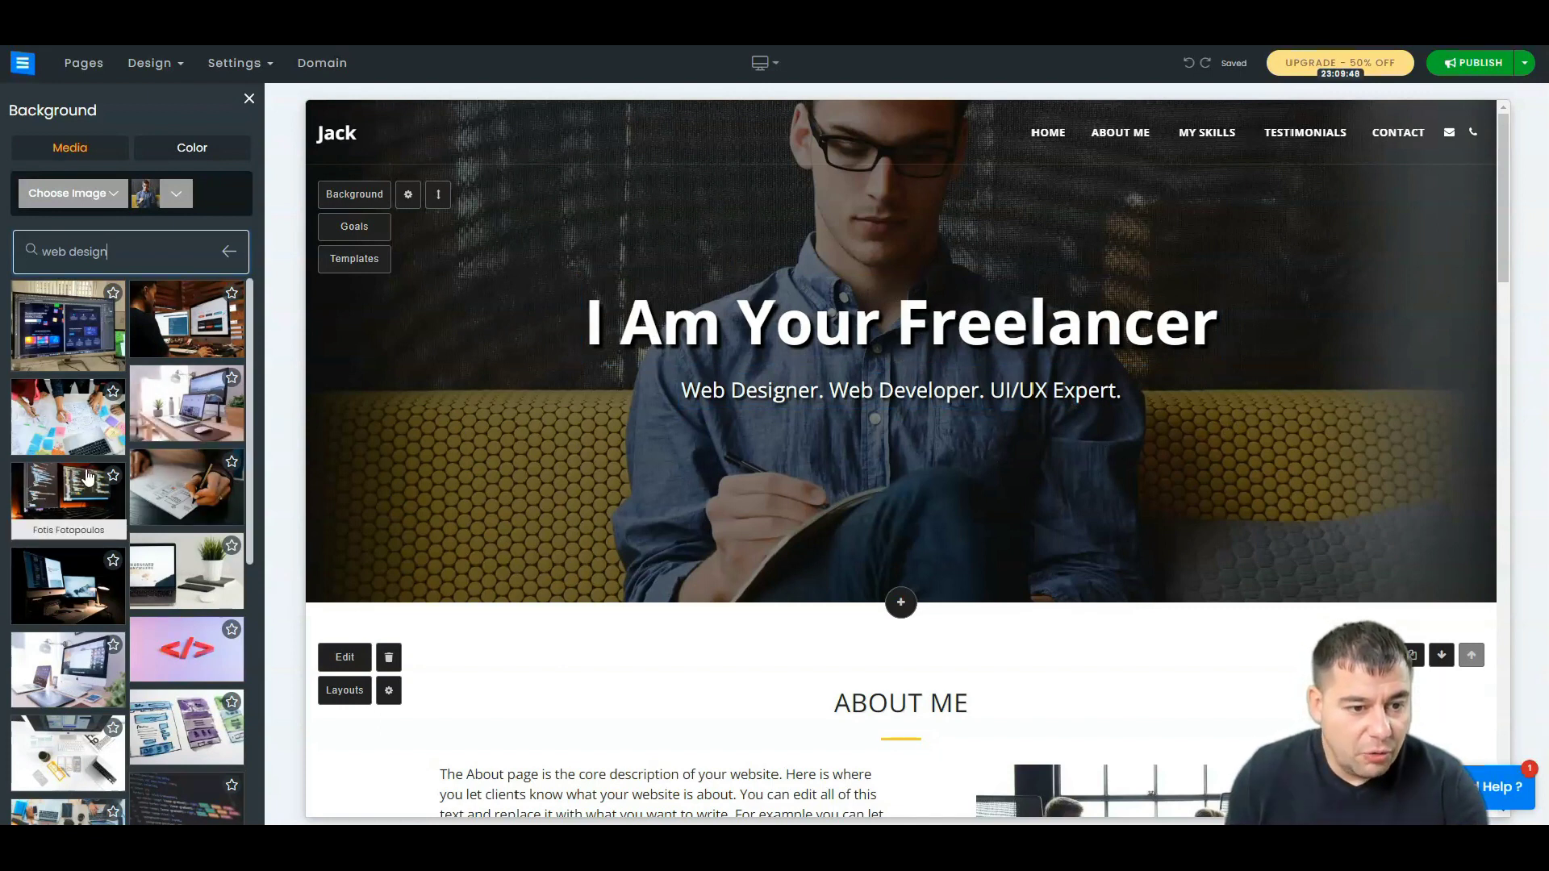
# Try several web design photos as the hero background, settling on the developer-at-monitors shot.
pyautogui.scroll(-6, 88, 452)
pyautogui.scroll(-5, 83, 479)
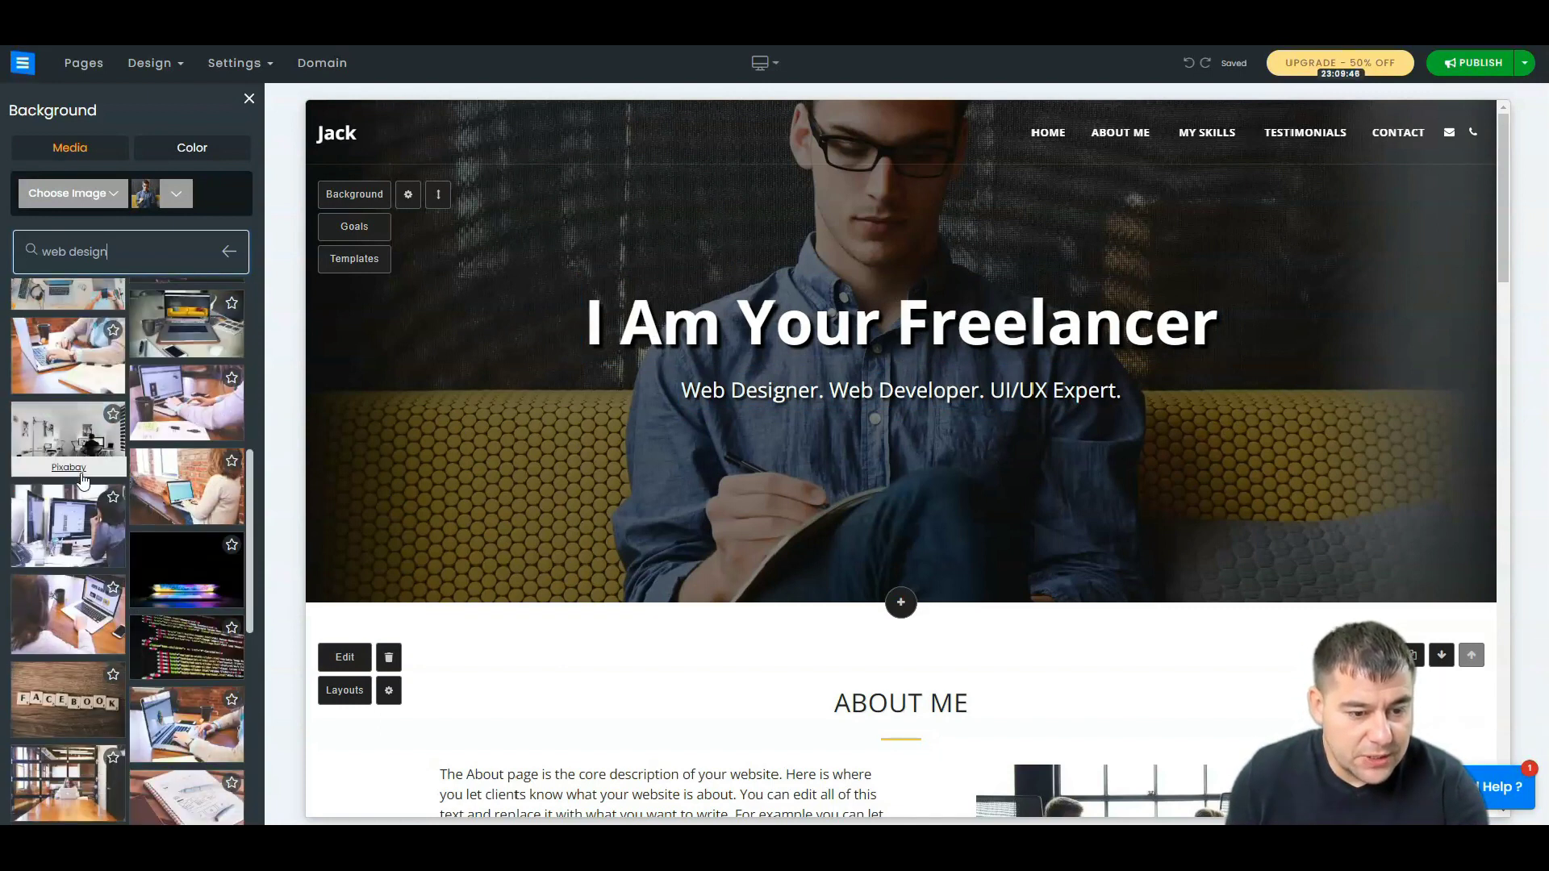
pyautogui.scroll(-4, 87, 473)
pyautogui.scroll(-4, 86, 474)
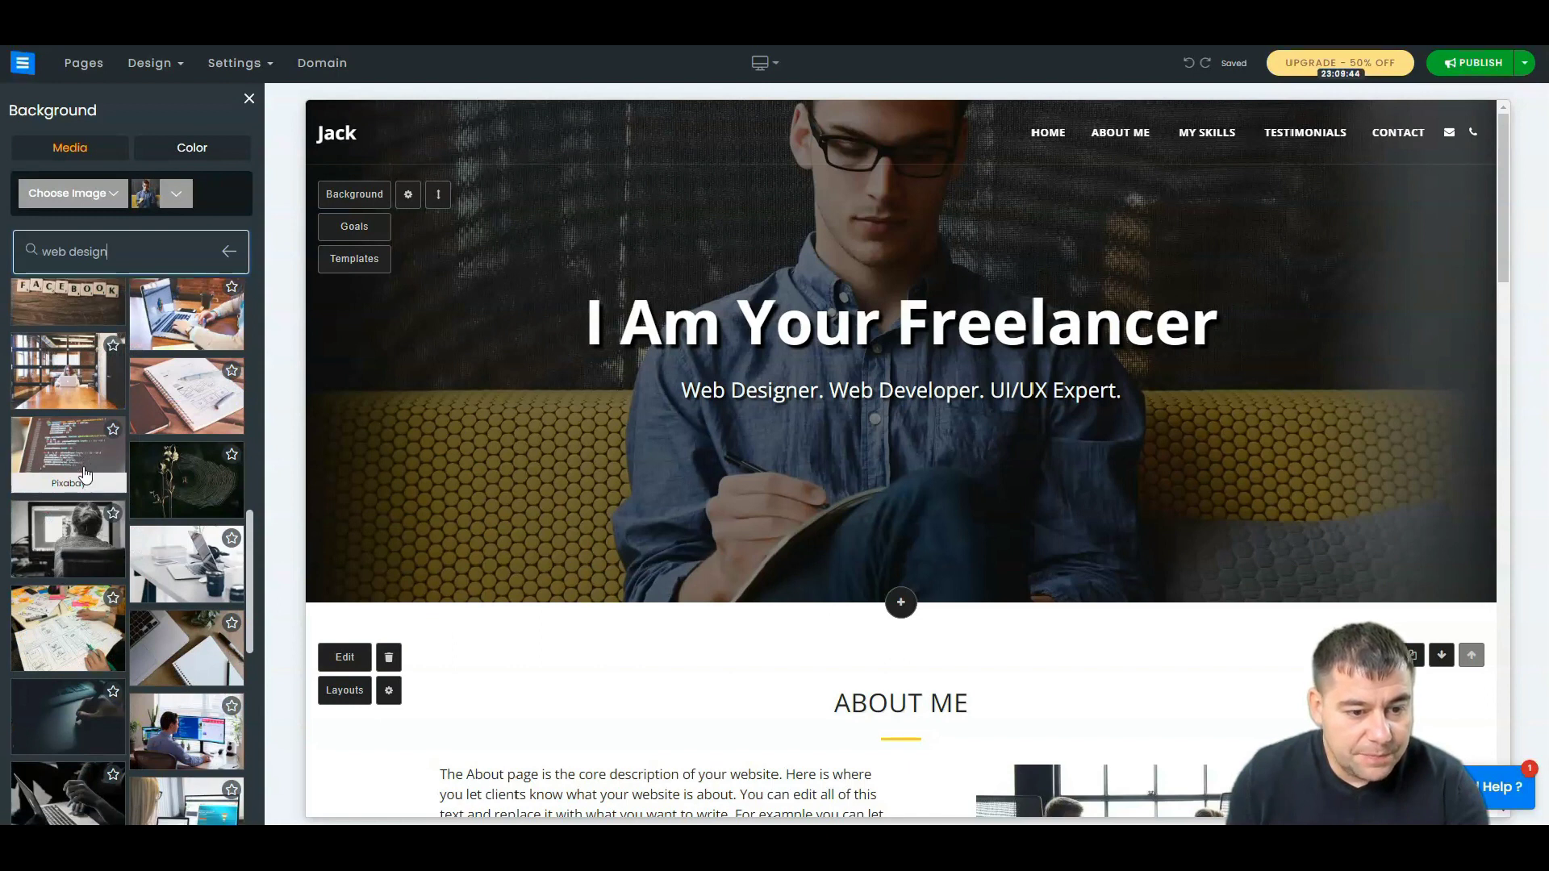
pyautogui.scroll(-3, 84, 475)
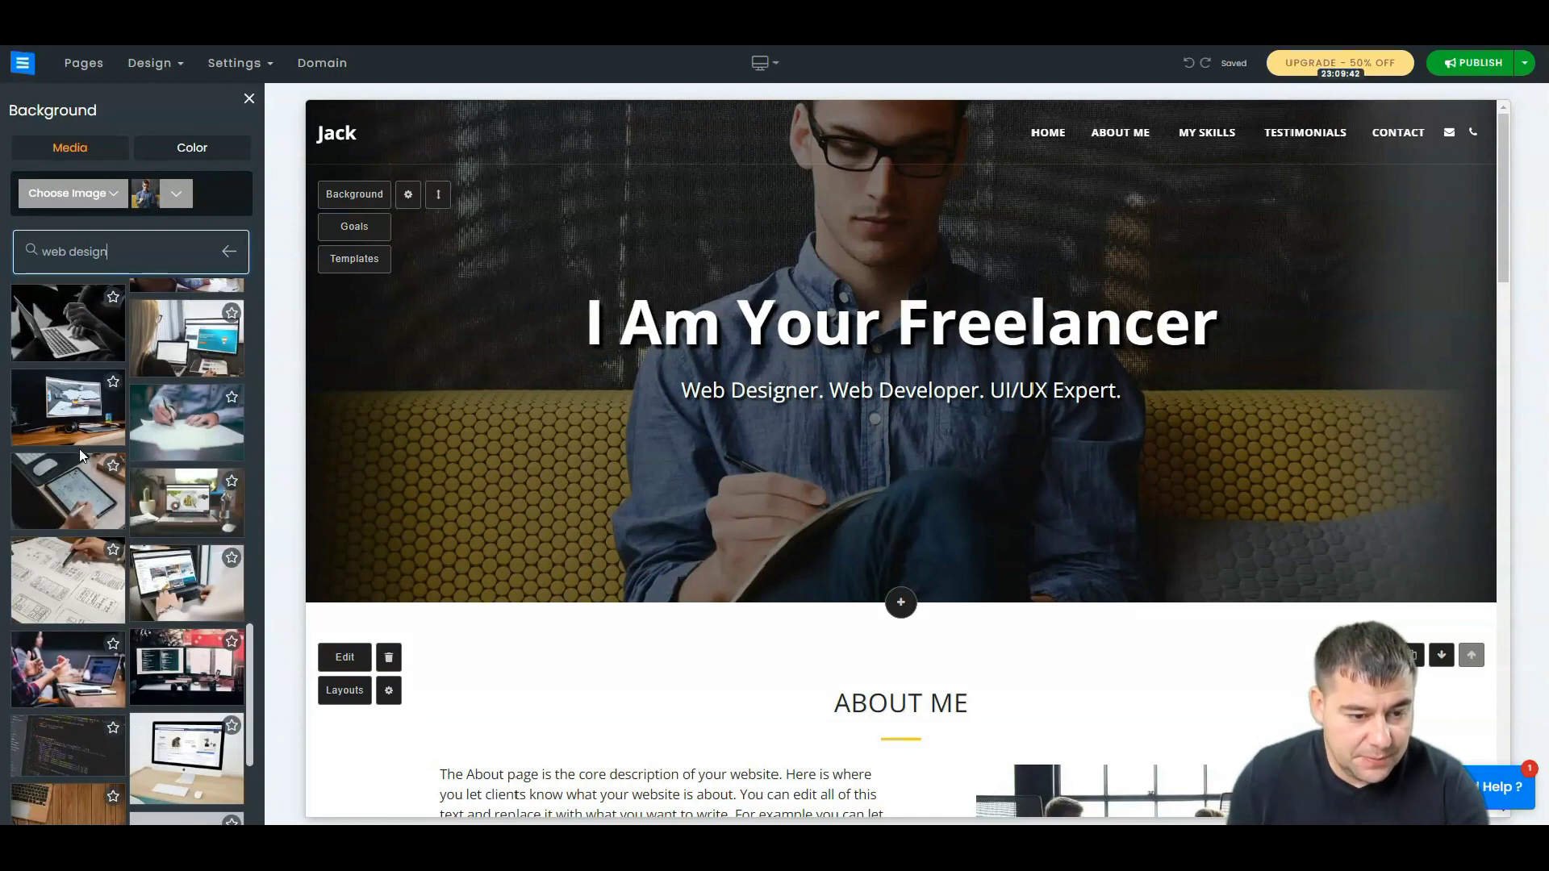
pyautogui.scroll(-3, 80, 452)
pyautogui.scroll(-5, 96, 453)
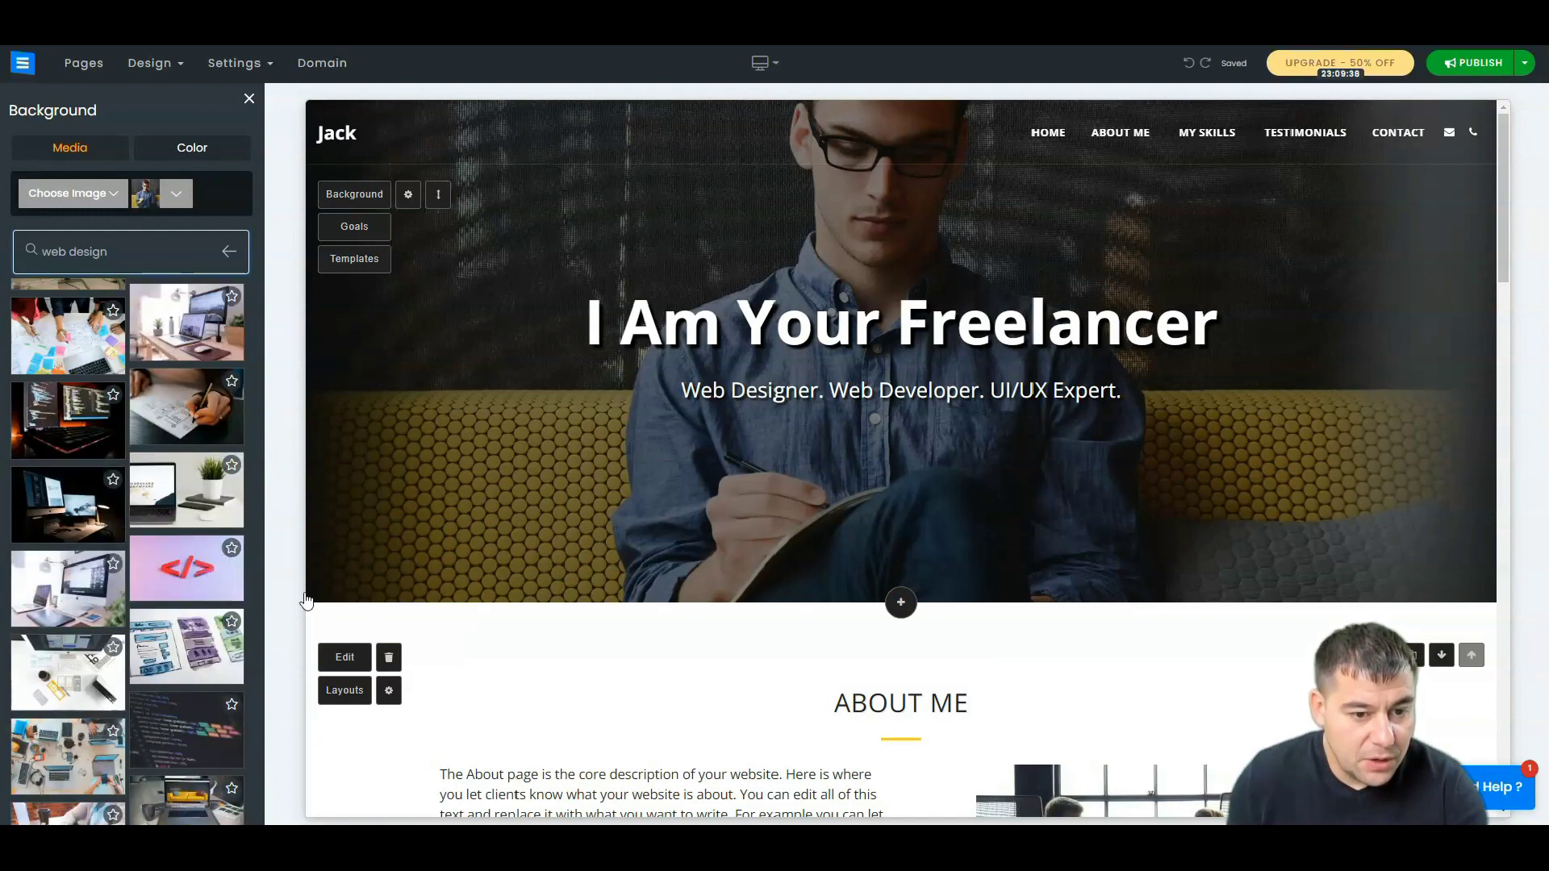
pyautogui.click(167, 570)
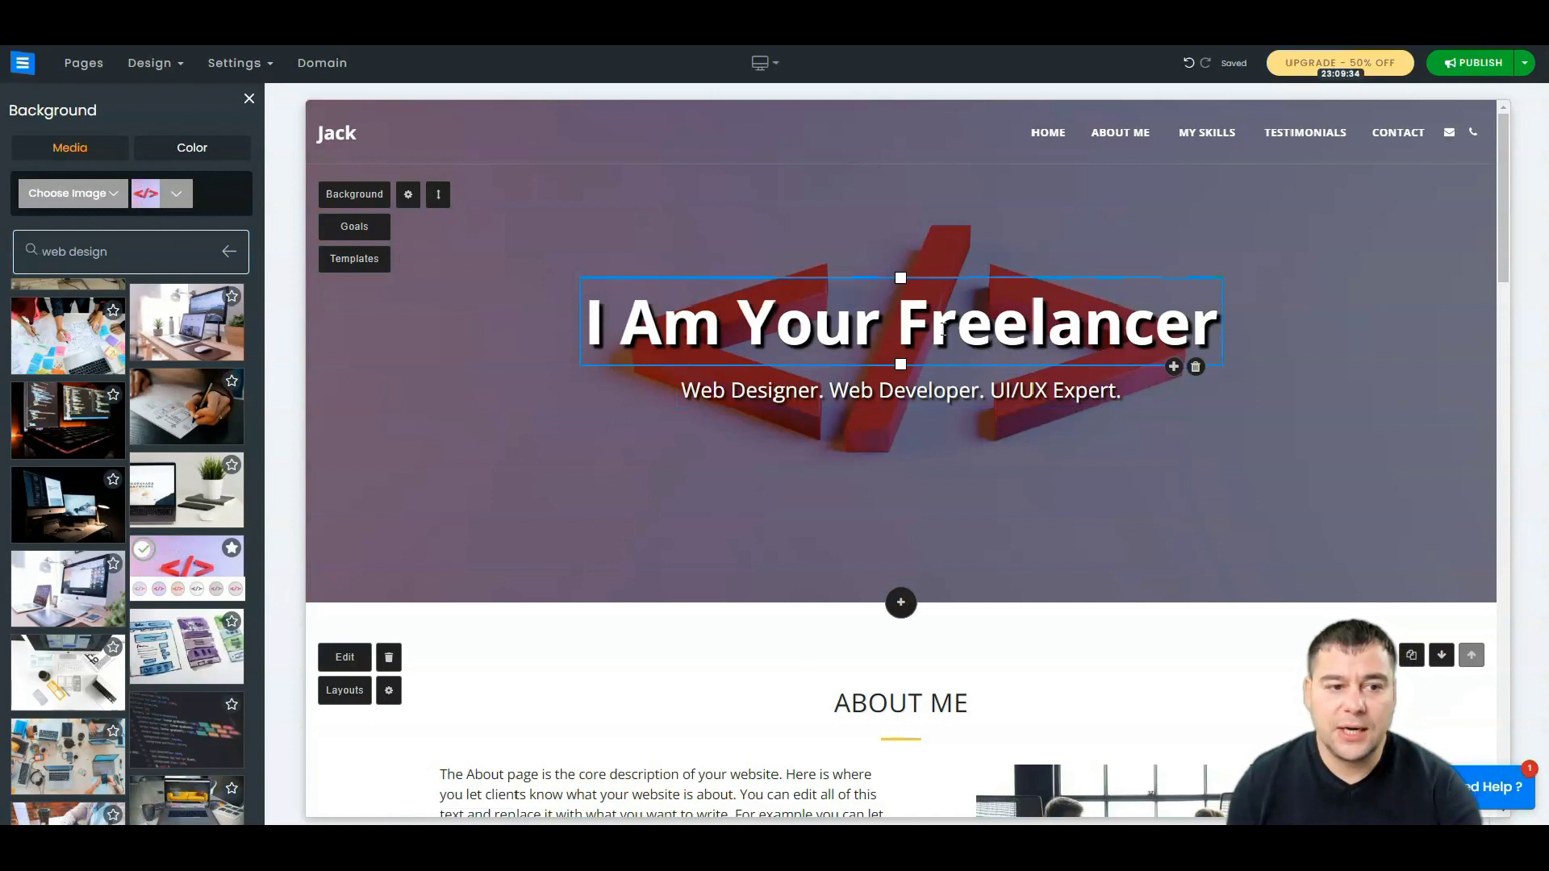
pyautogui.click(172, 321)
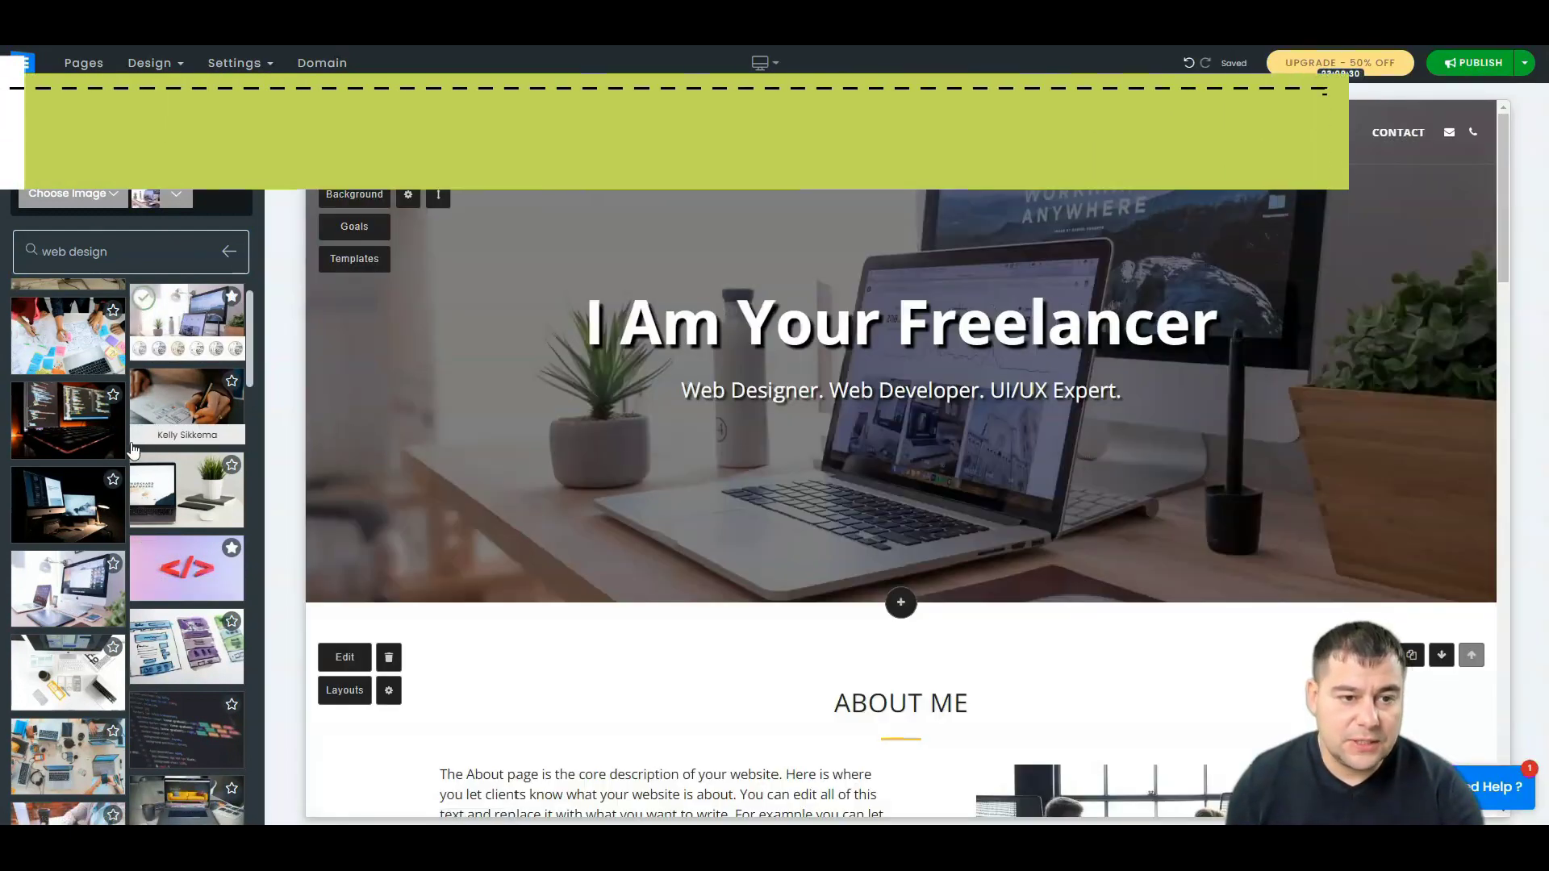
pyautogui.scroll(1, 133, 450)
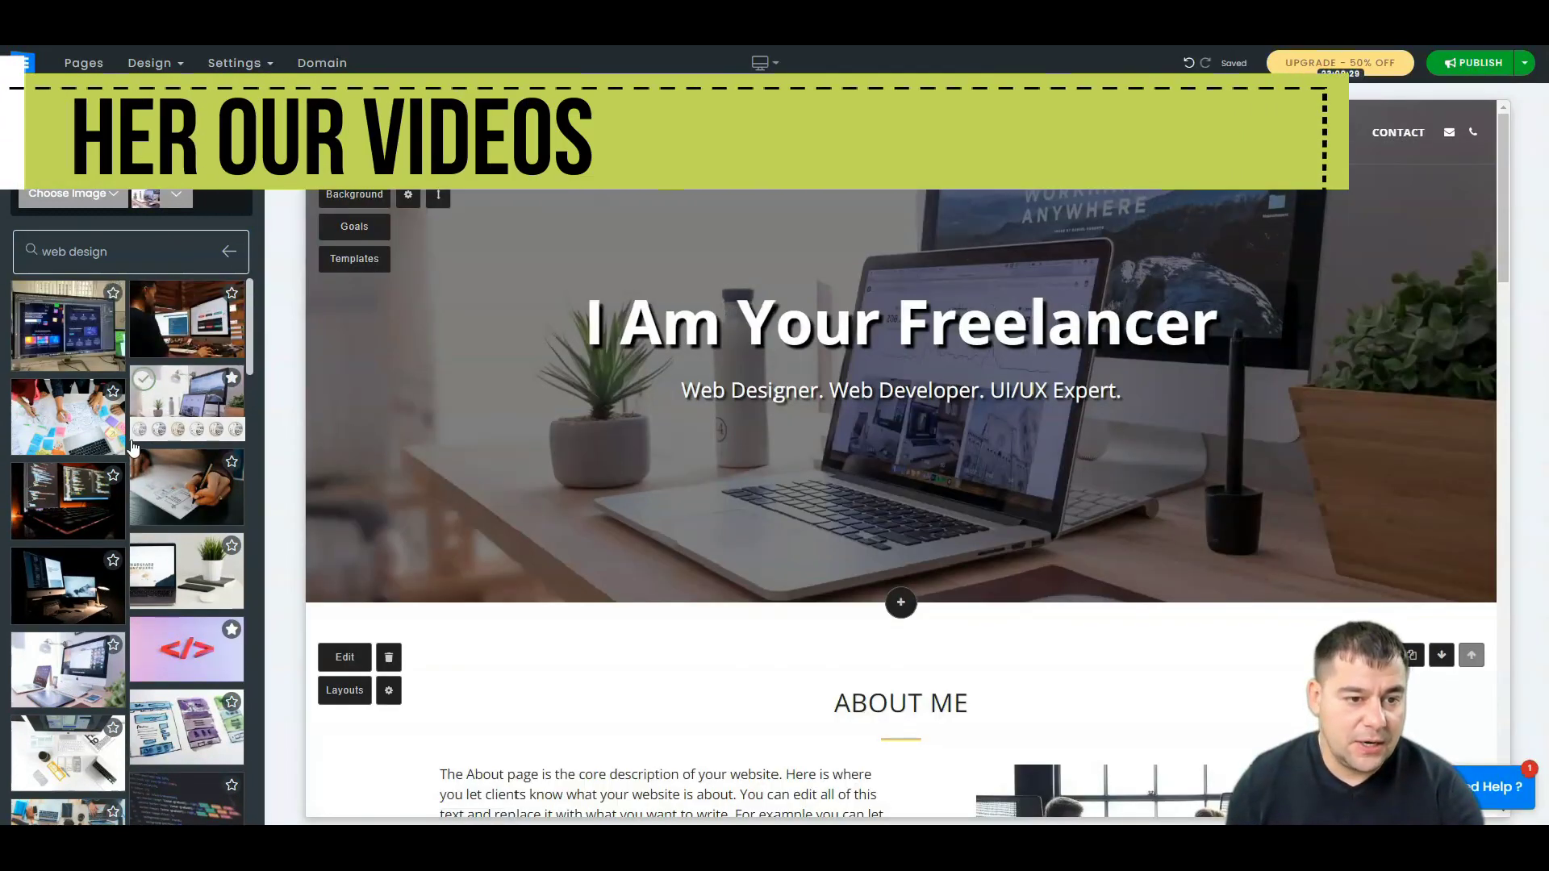
pyautogui.click(180, 327)
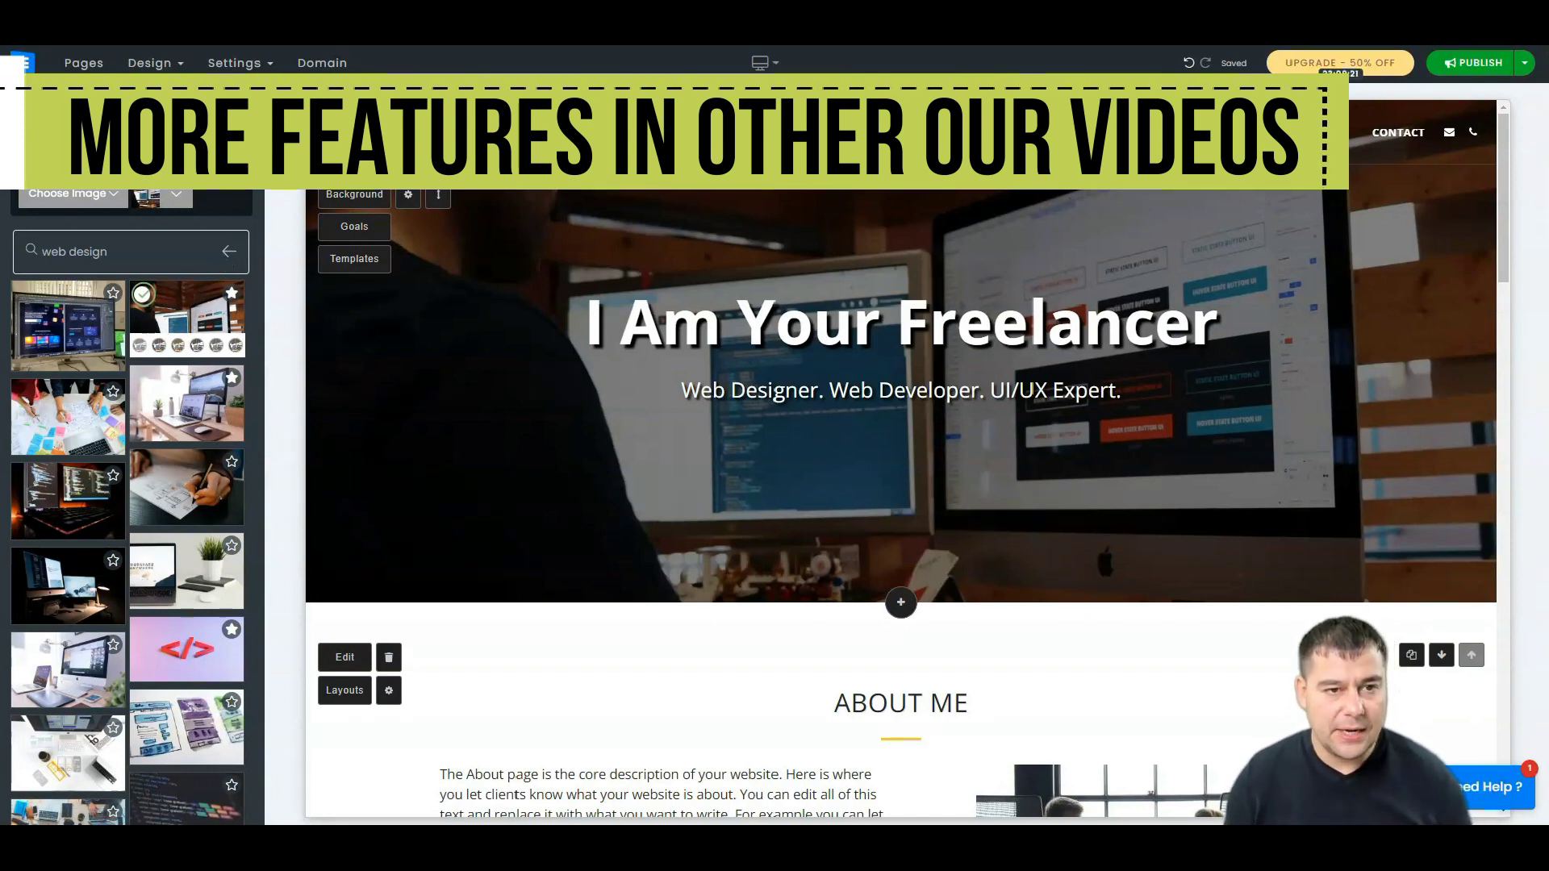
# Close the image picker, review the Pages list, and open the Design menu.
pyautogui.click(849, 516)
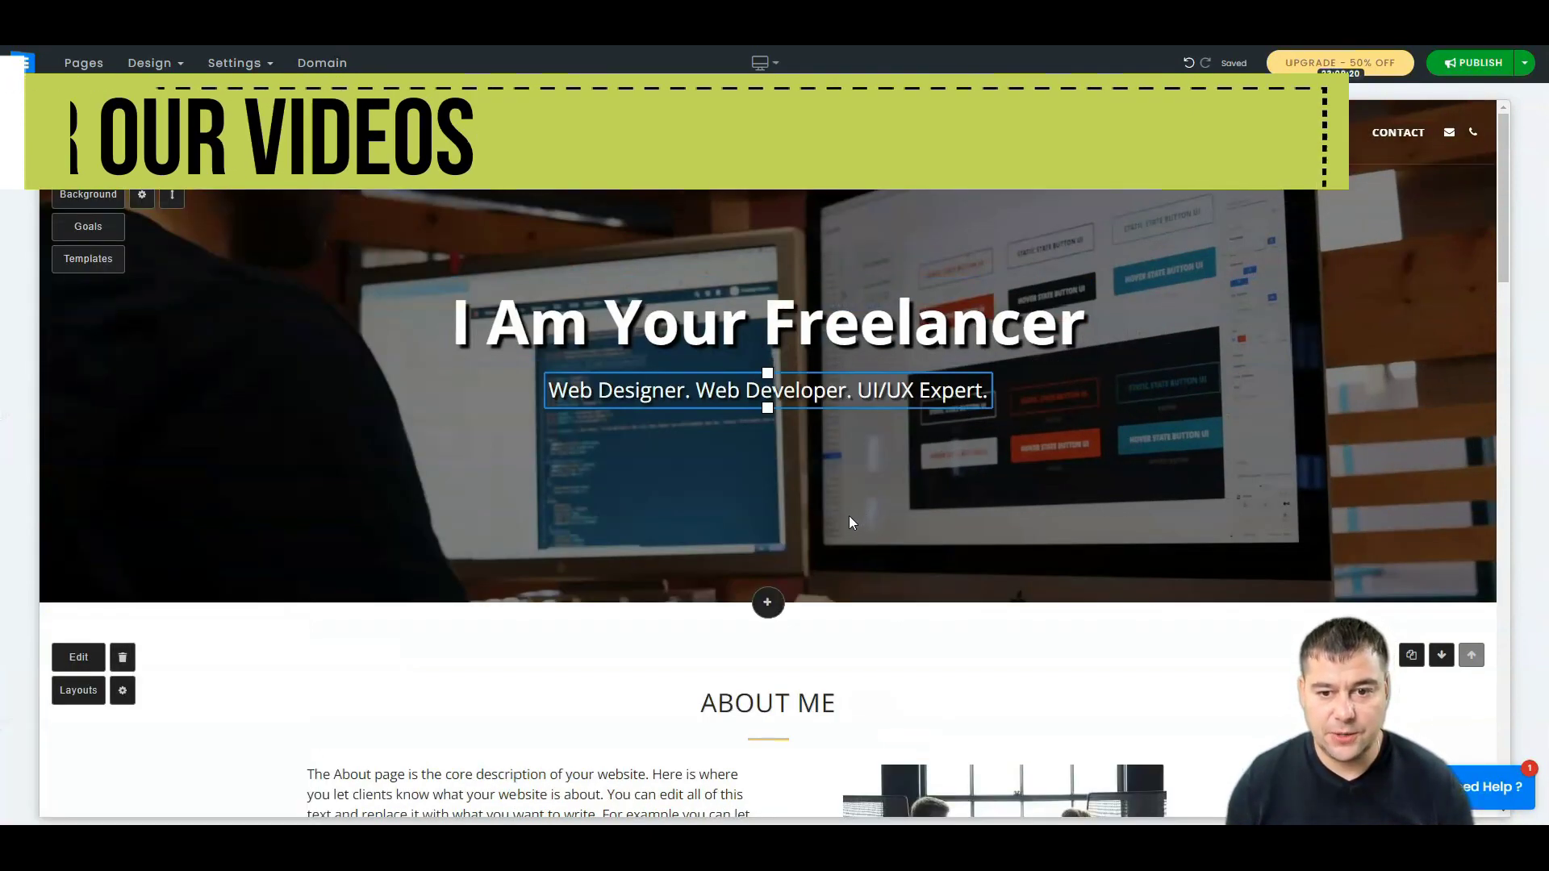
pyautogui.scroll(-4, 812, 508)
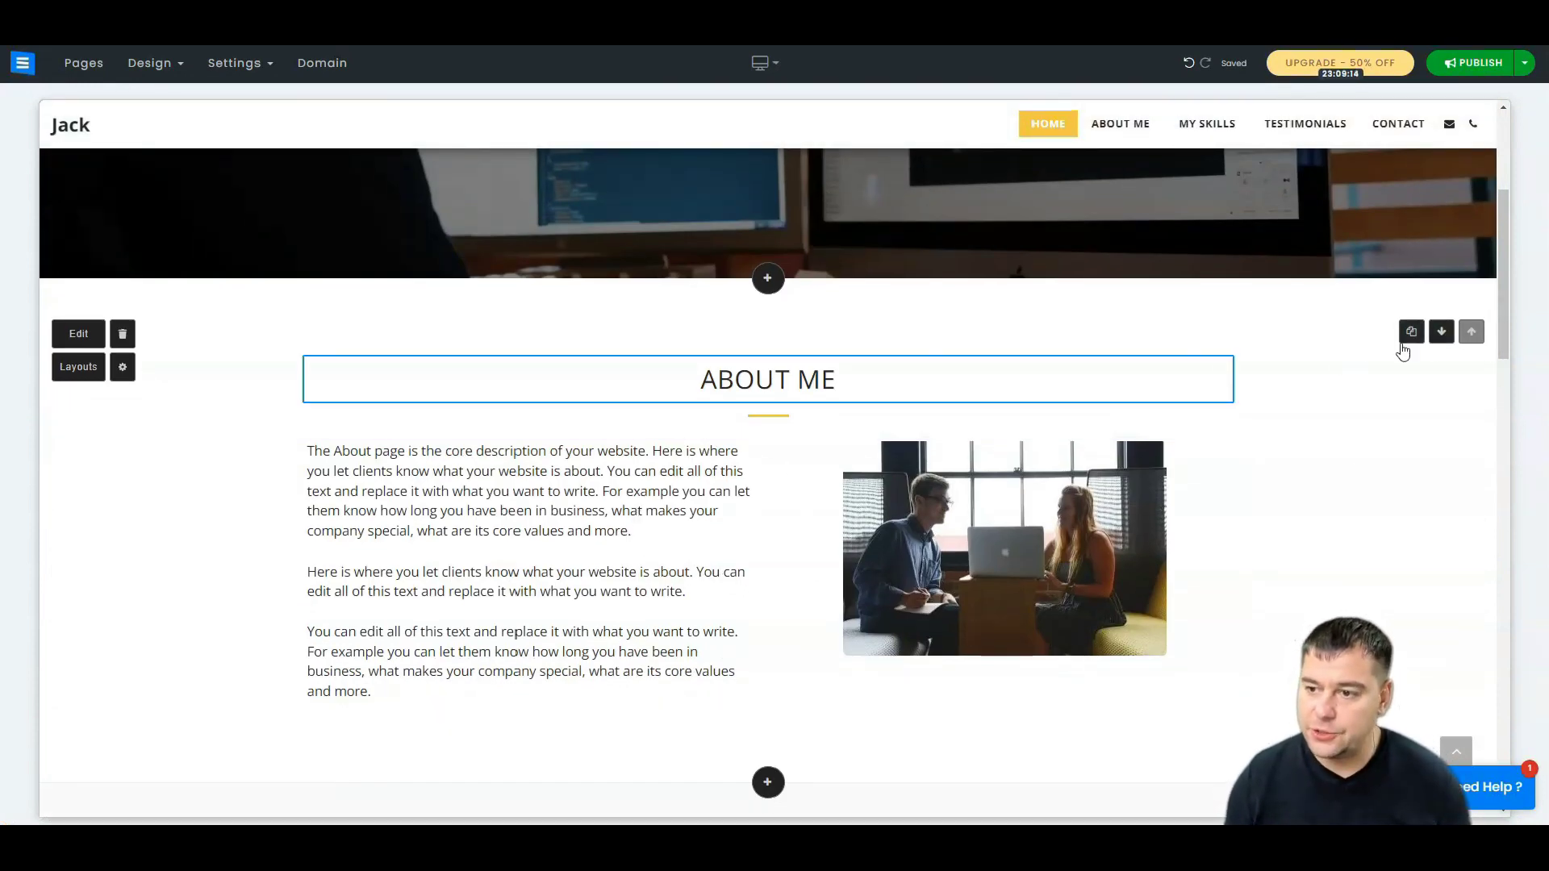
pyautogui.scroll(4, 224, 374)
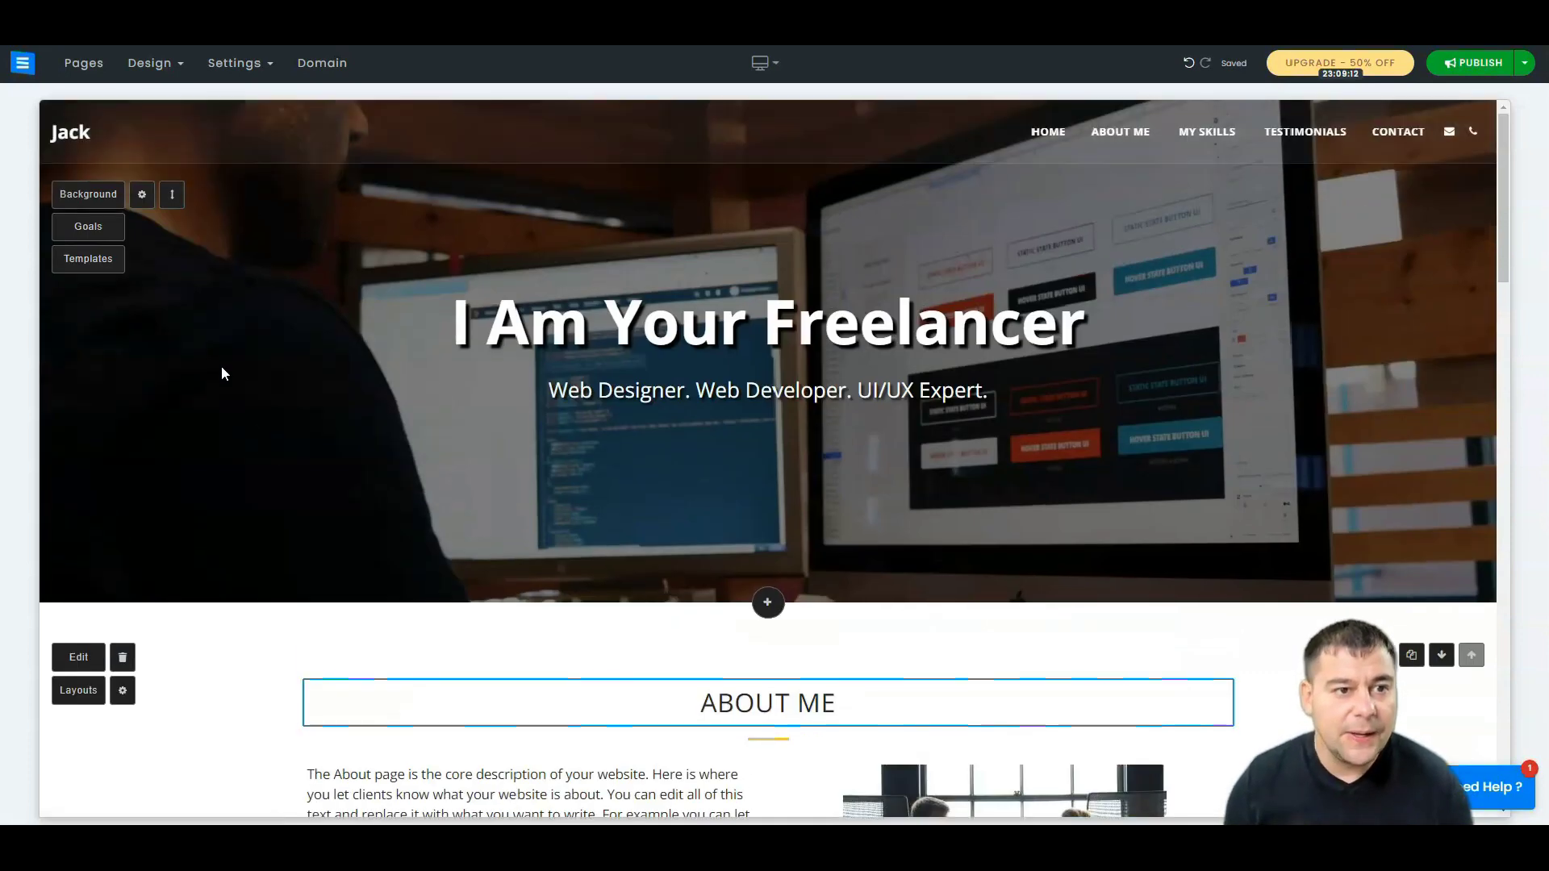
pyautogui.click(81, 62)
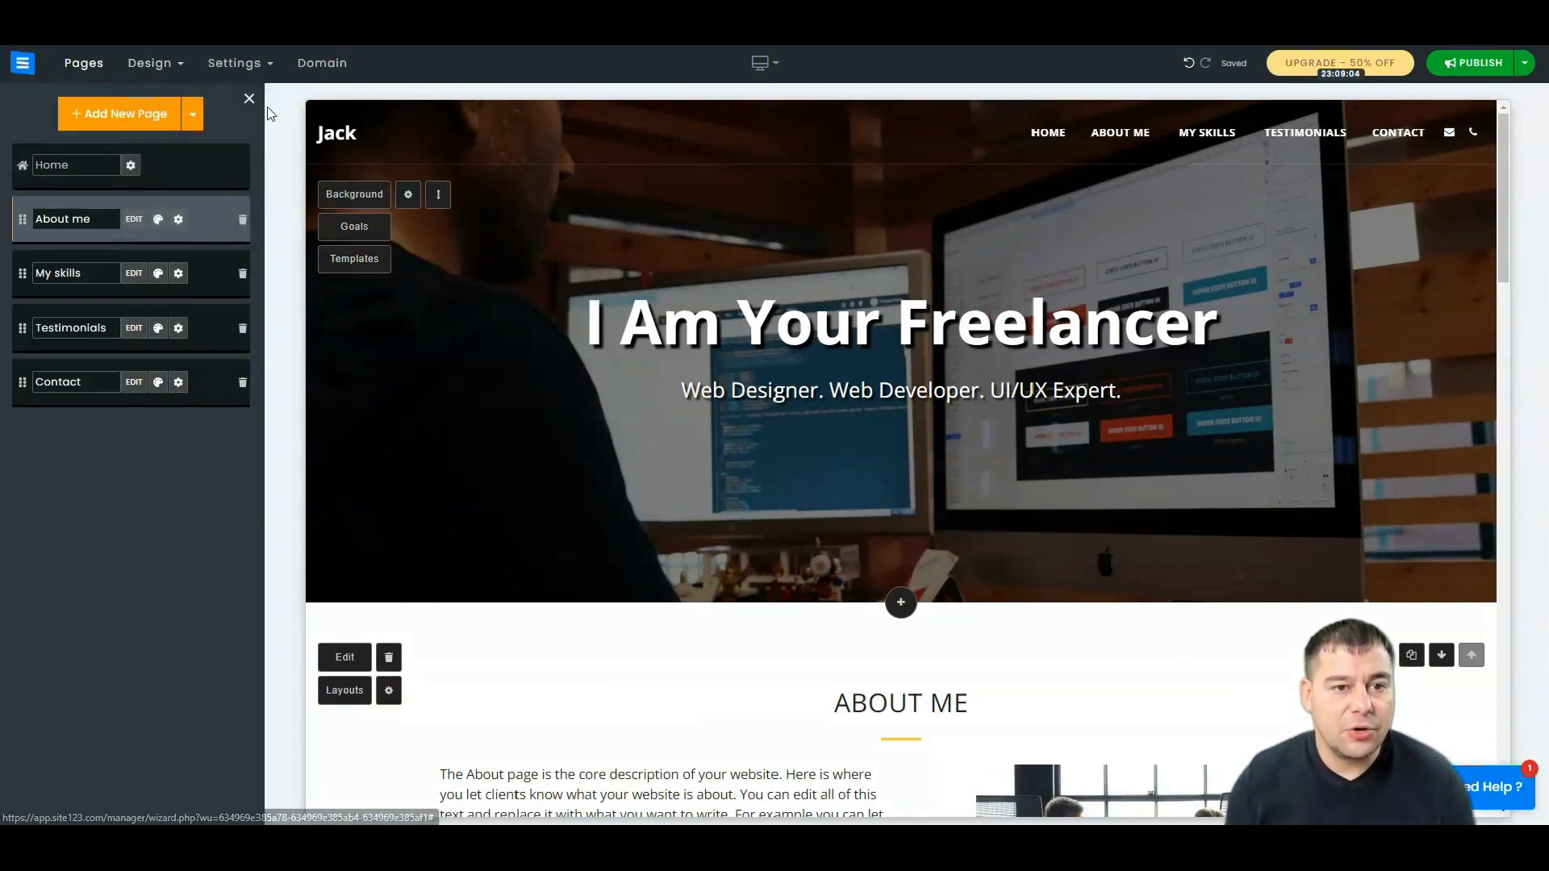
pyautogui.click(161, 68)
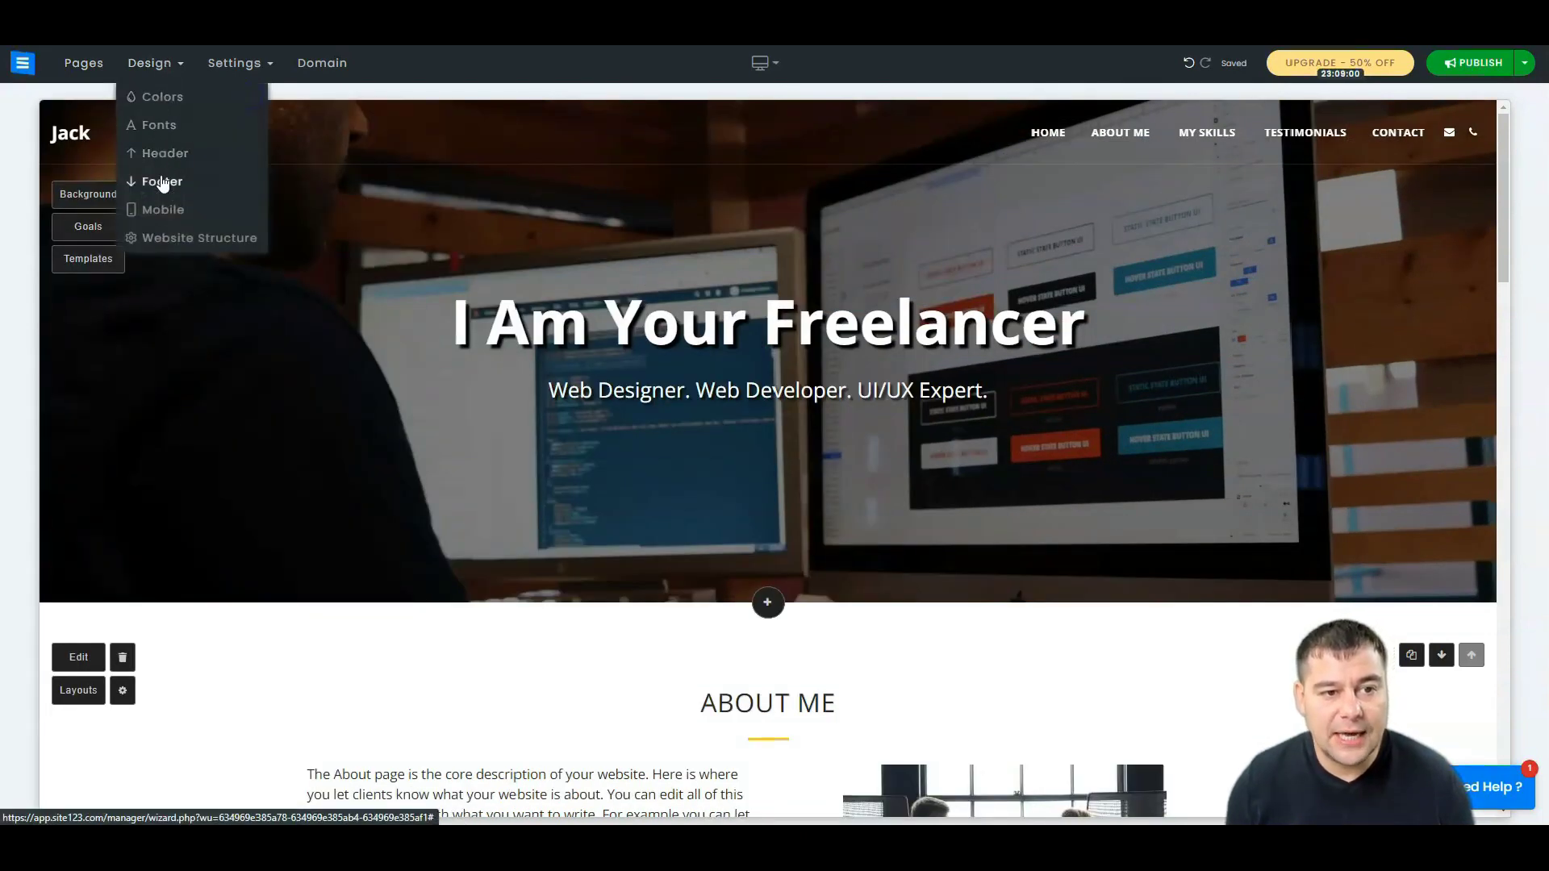
# Try the light-green and dark-red palettes, then apply the dark palette with green accents.
pyautogui.click(168, 105)
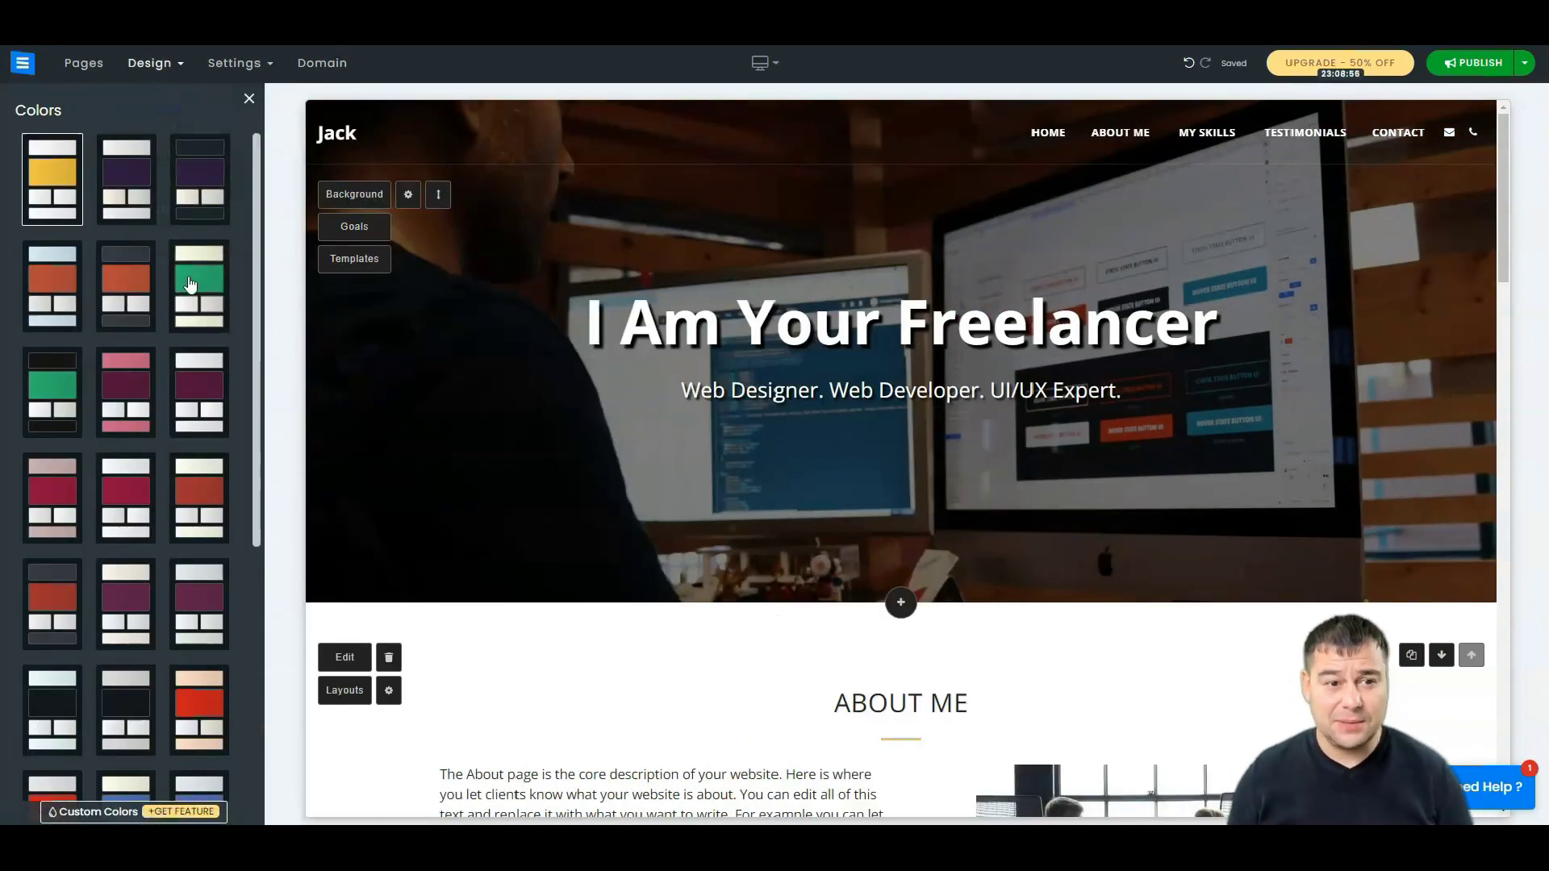
pyautogui.click(190, 297)
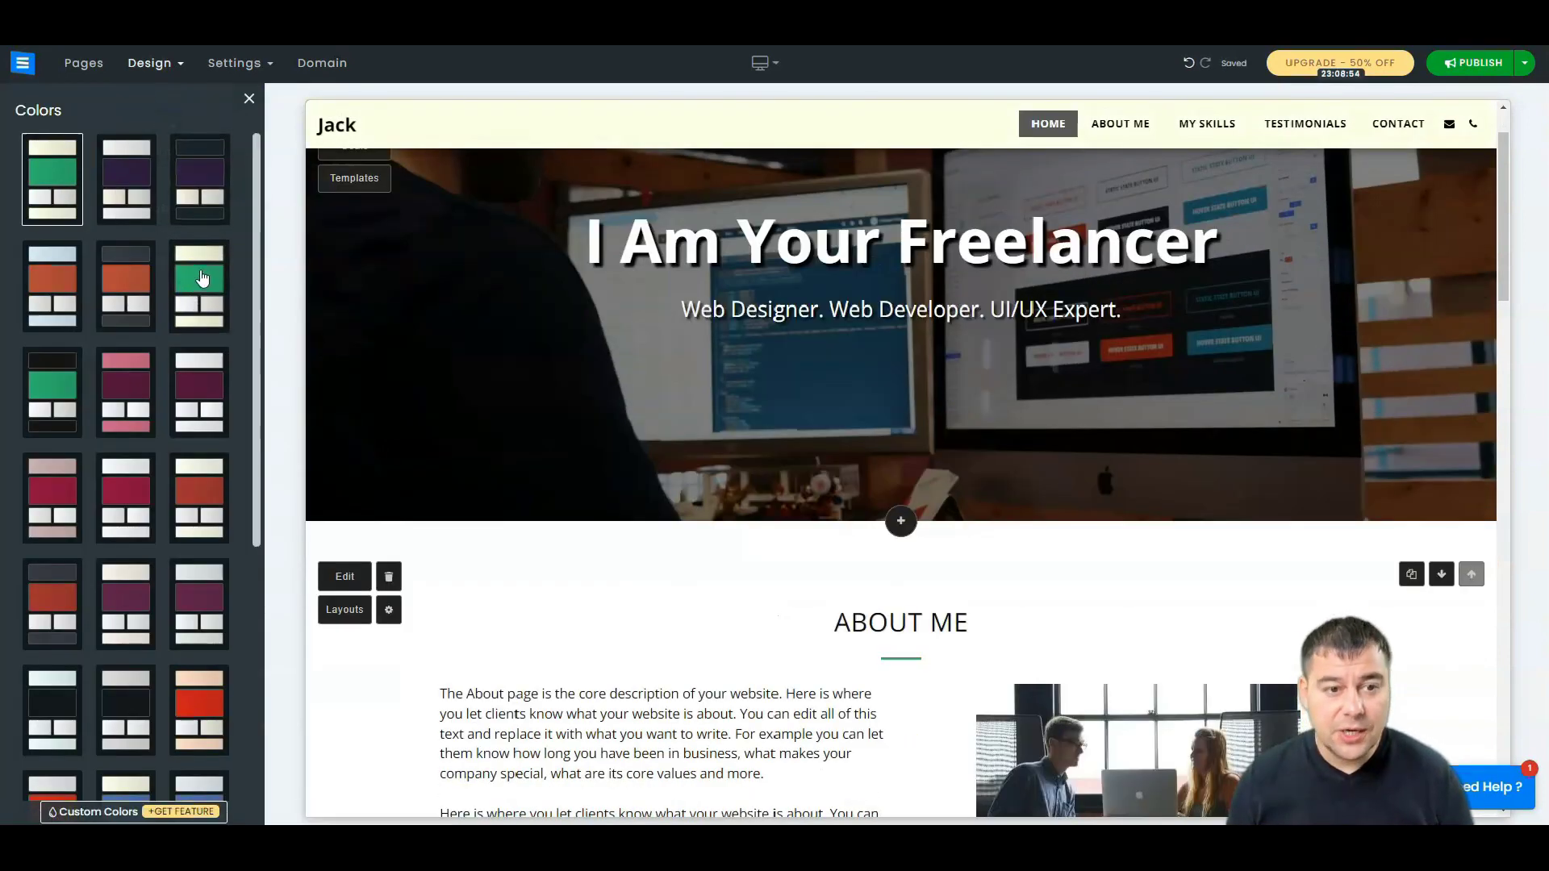
pyautogui.click(131, 283)
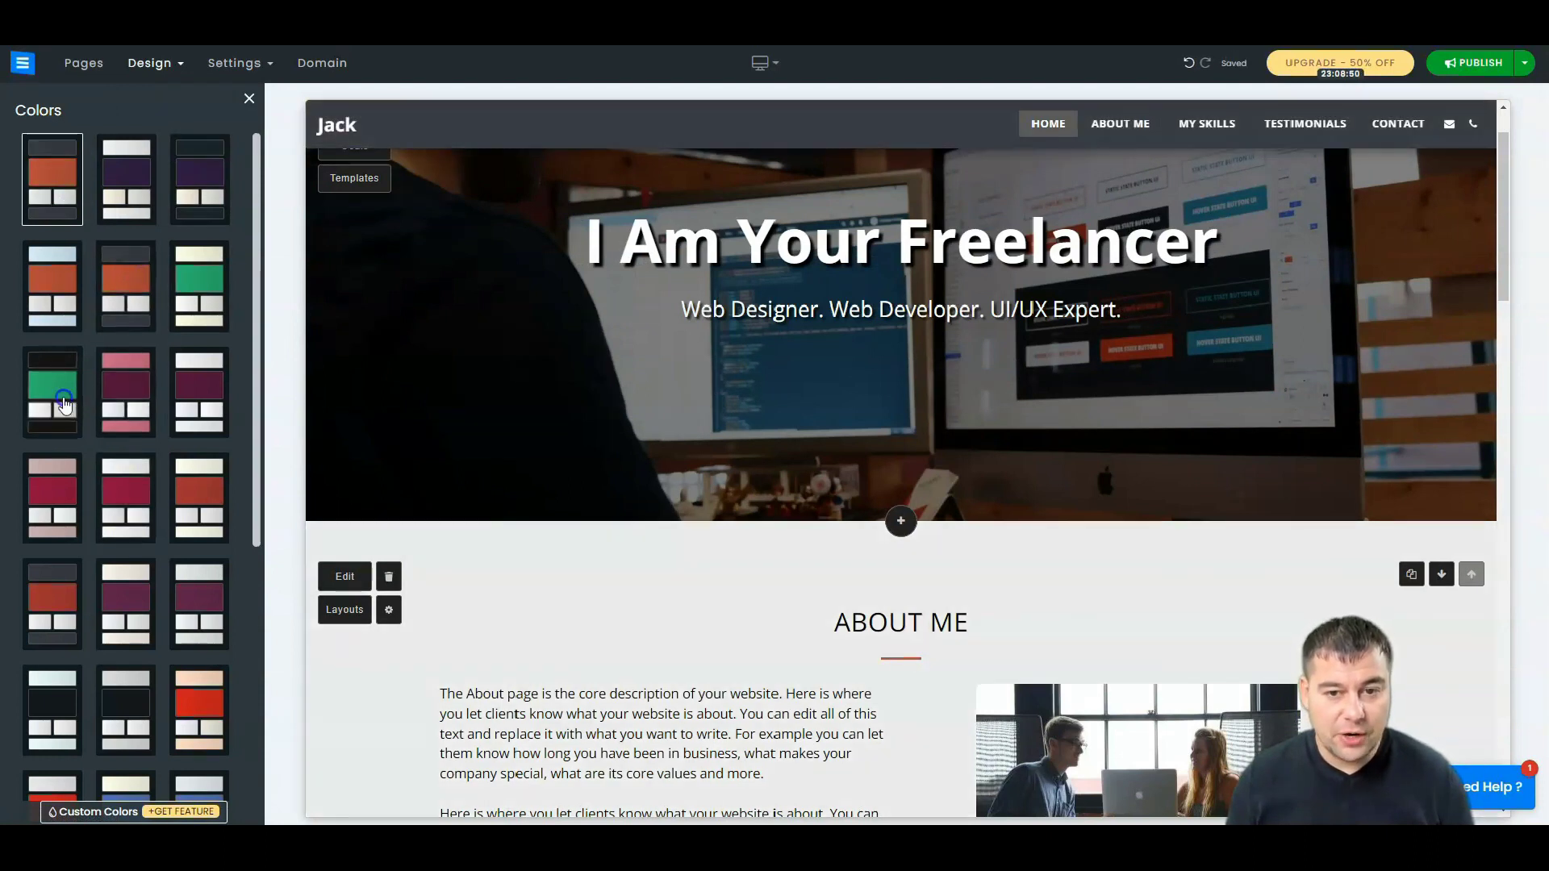
pyautogui.click(65, 403)
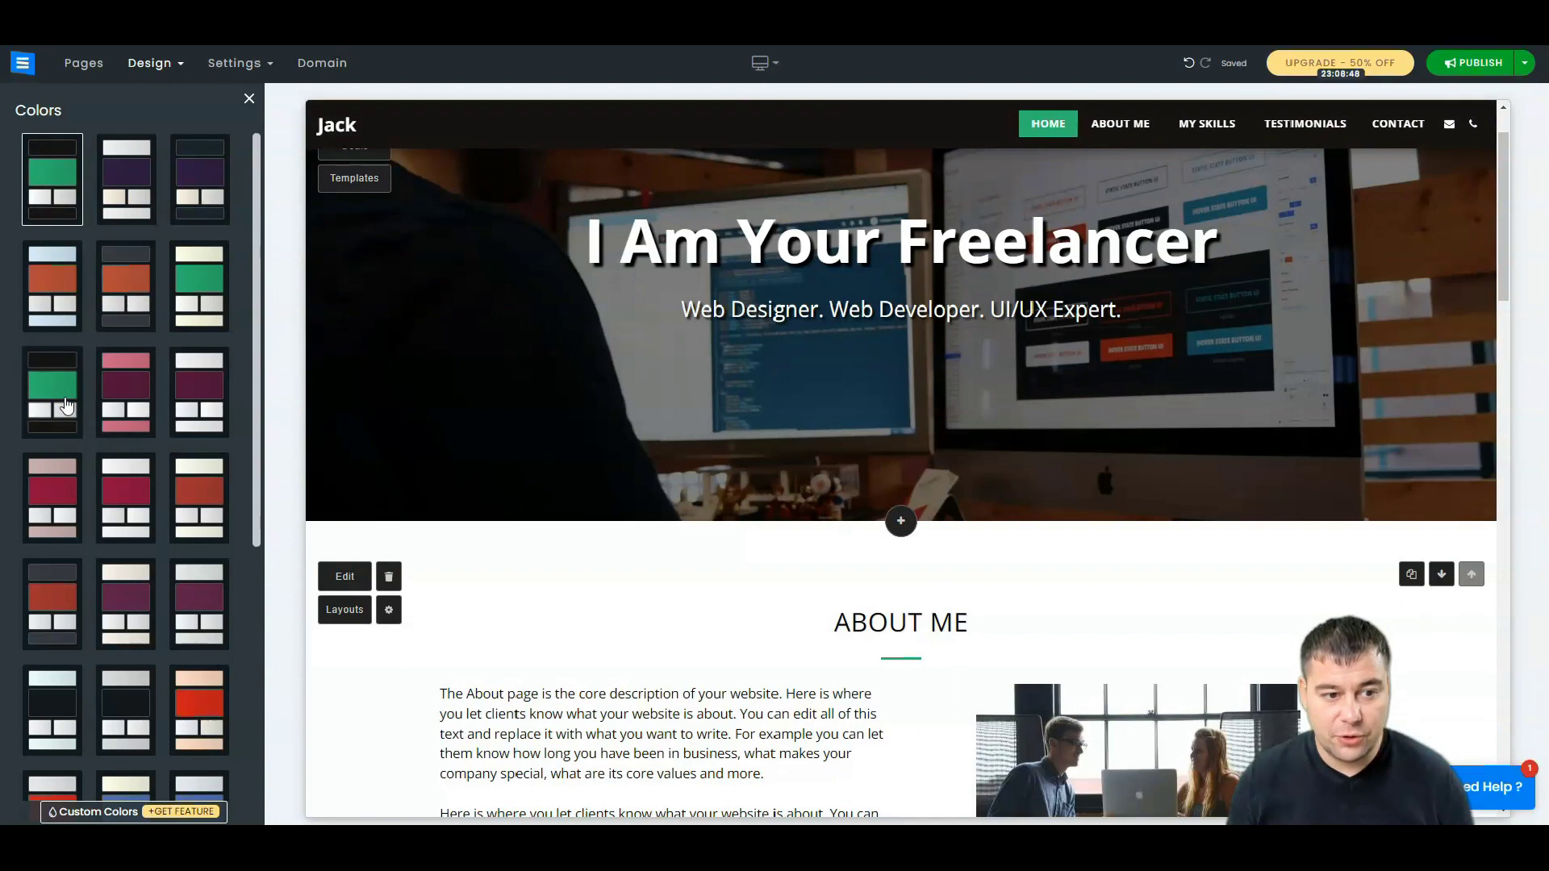
pyautogui.click(149, 63)
# Try the Roboto/Cabin and Ruda/Roboto Slab pairings, then apply the Arvo and Lato pairing.
pyautogui.click(129, 123)
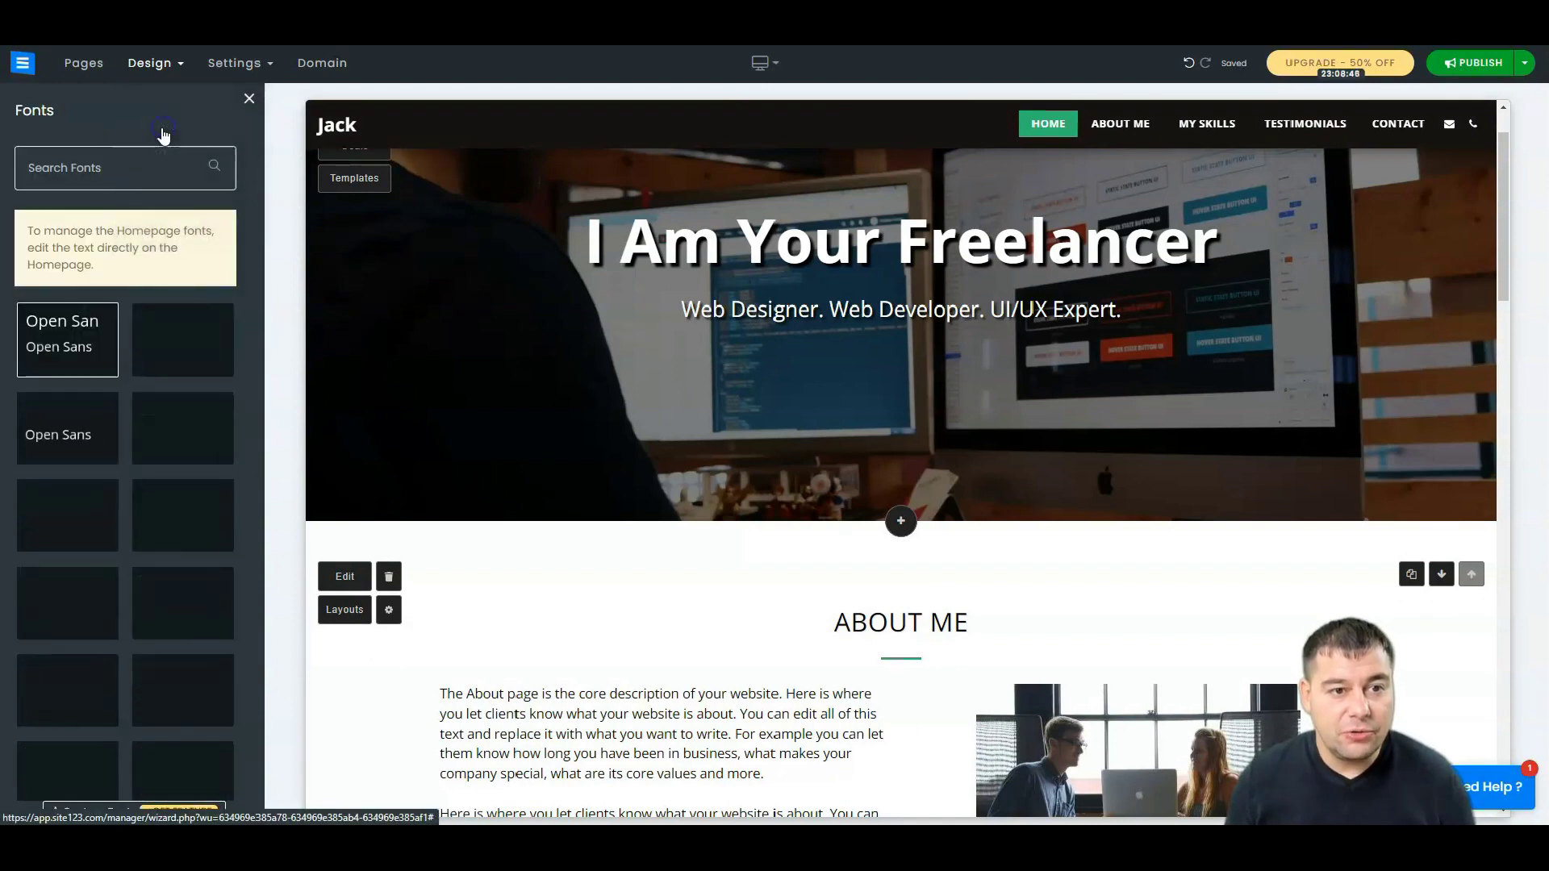
pyautogui.click(187, 337)
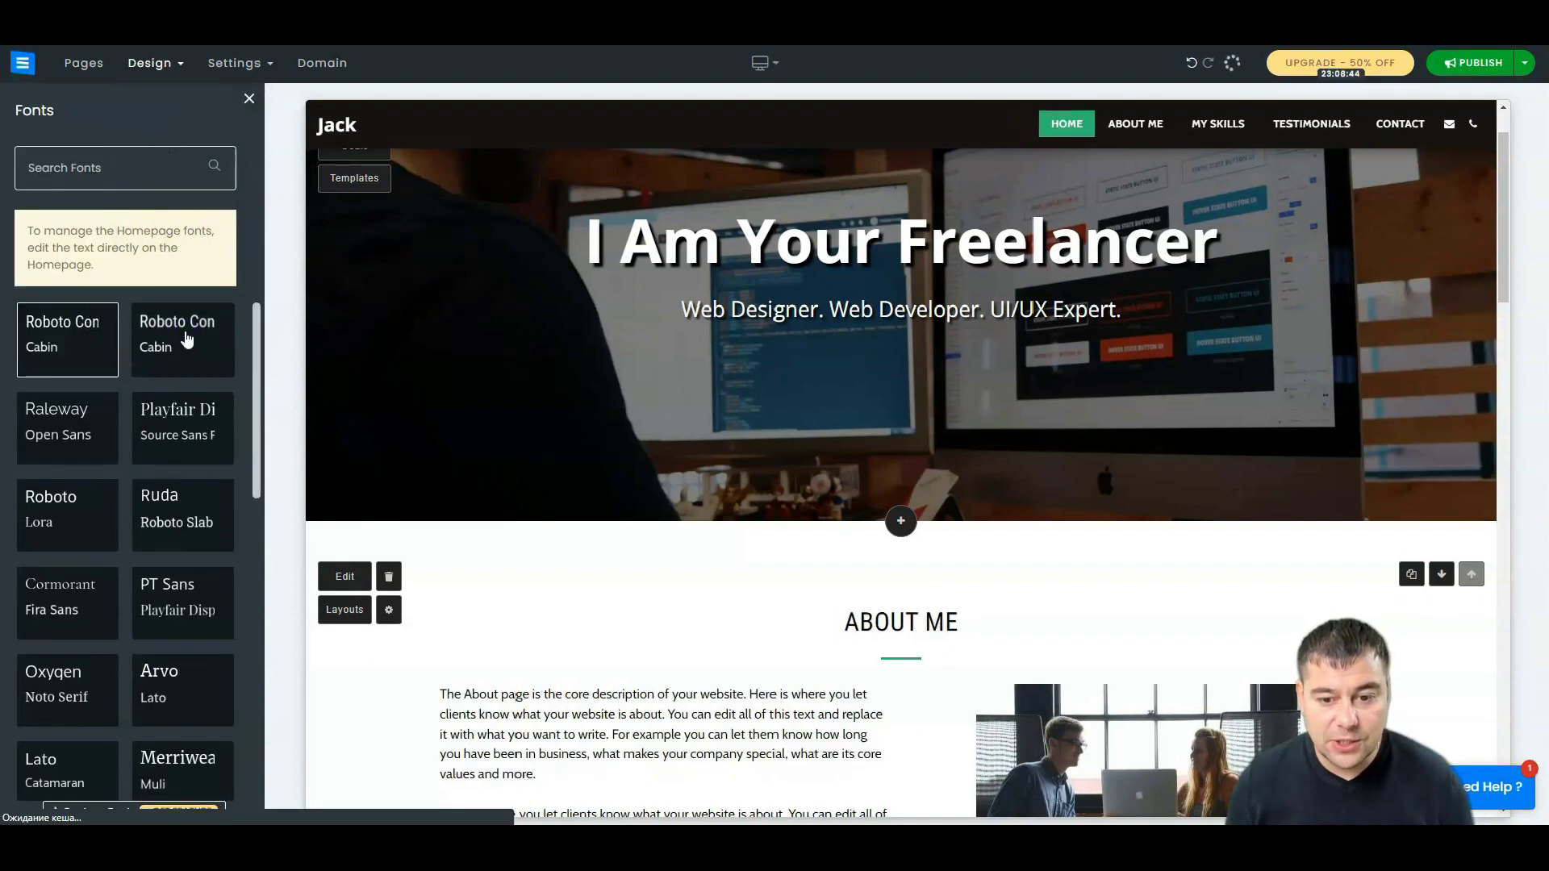
pyautogui.click(187, 501)
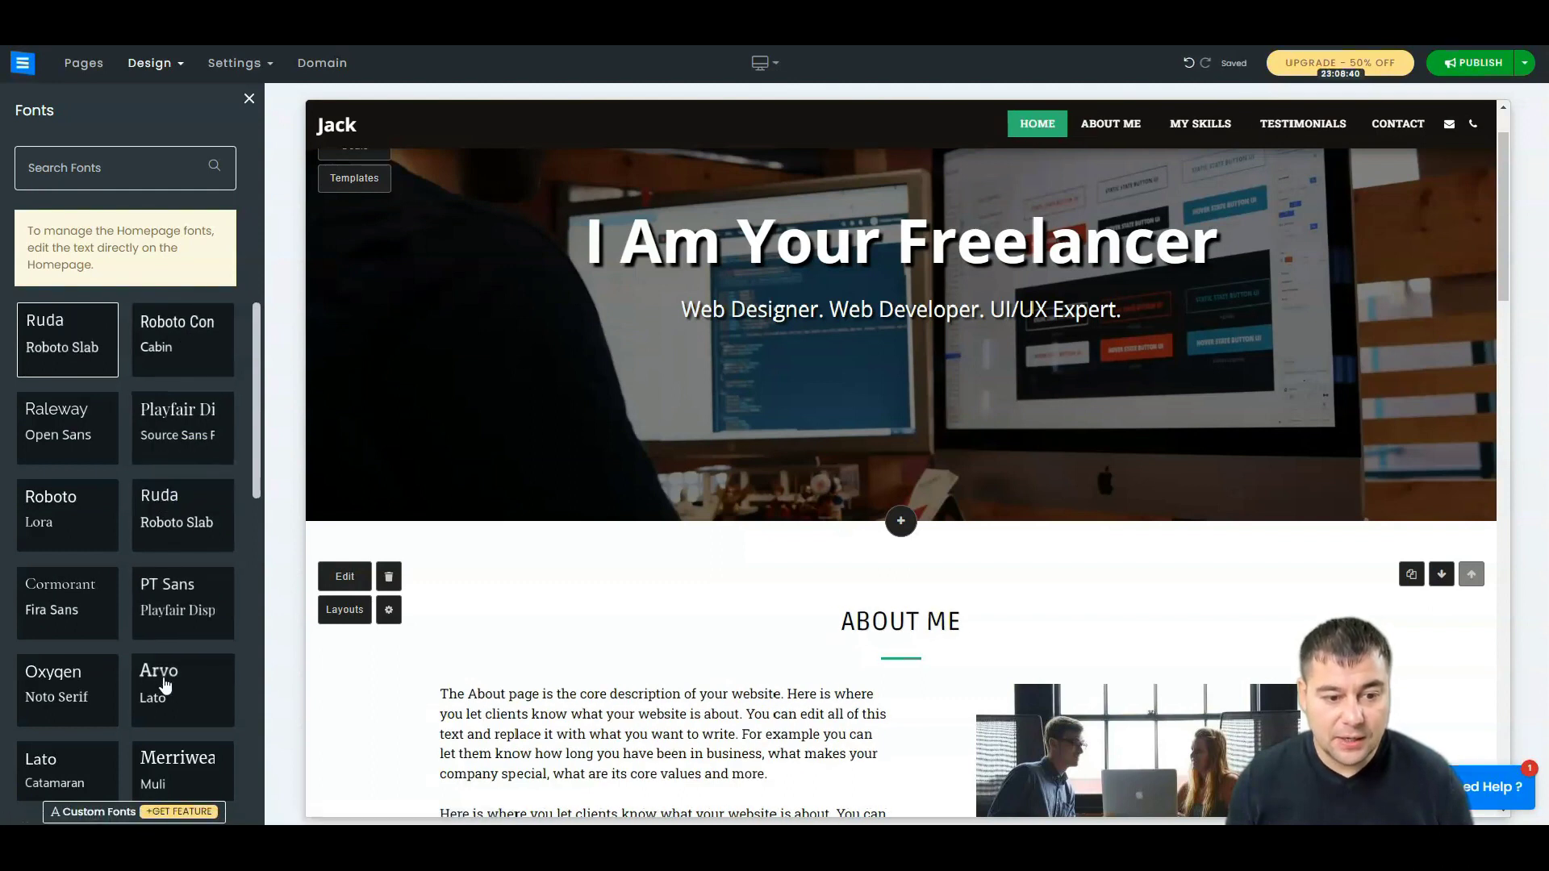
pyautogui.click(164, 684)
pyautogui.scroll(-3, 68, 572)
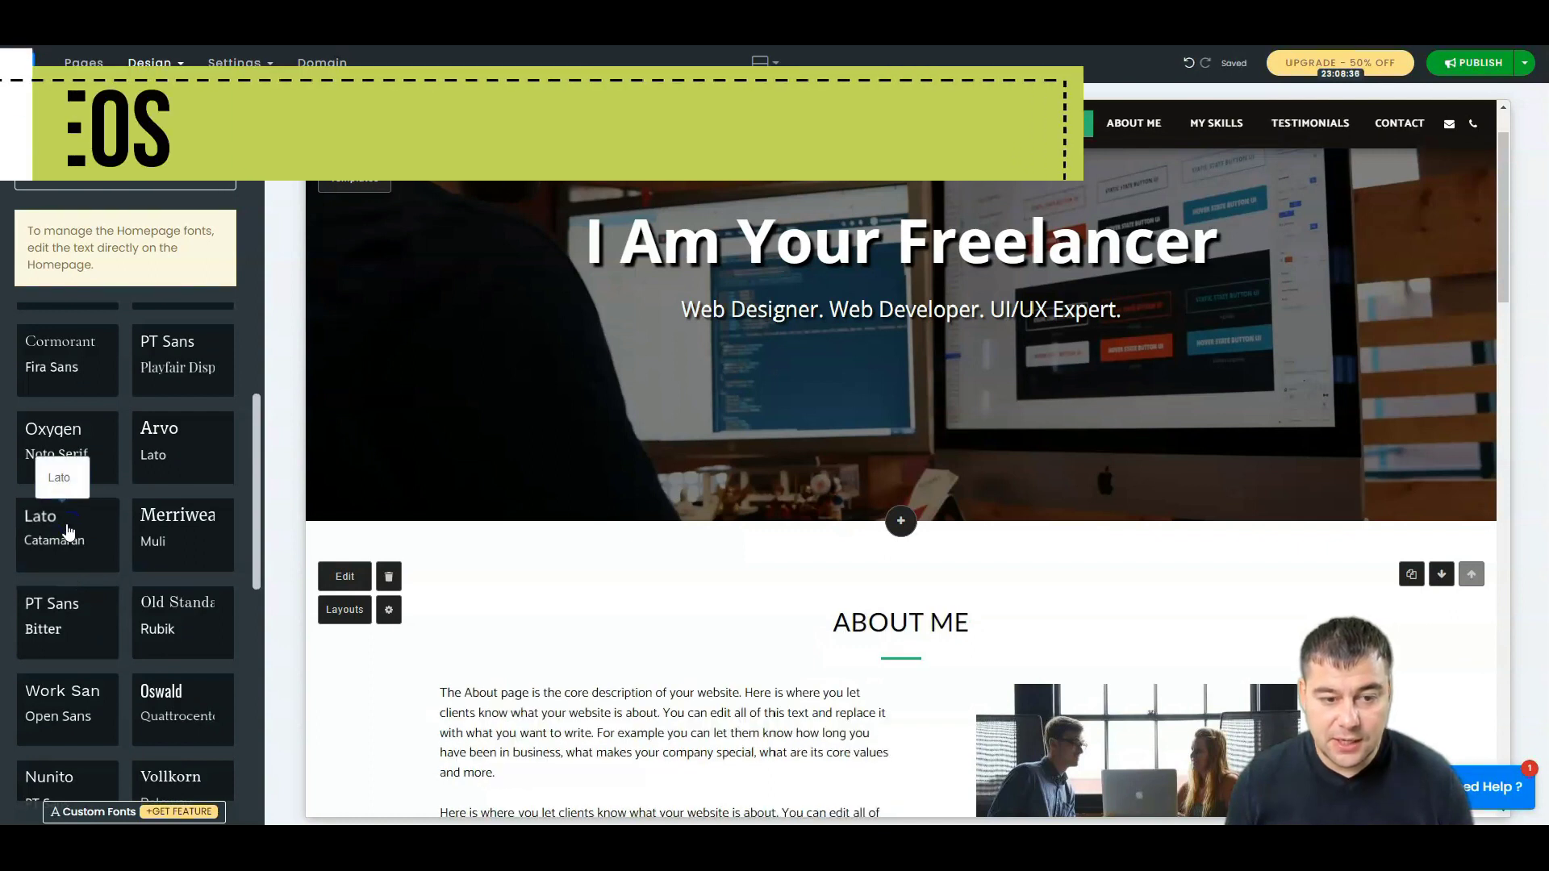
pyautogui.click(156, 63)
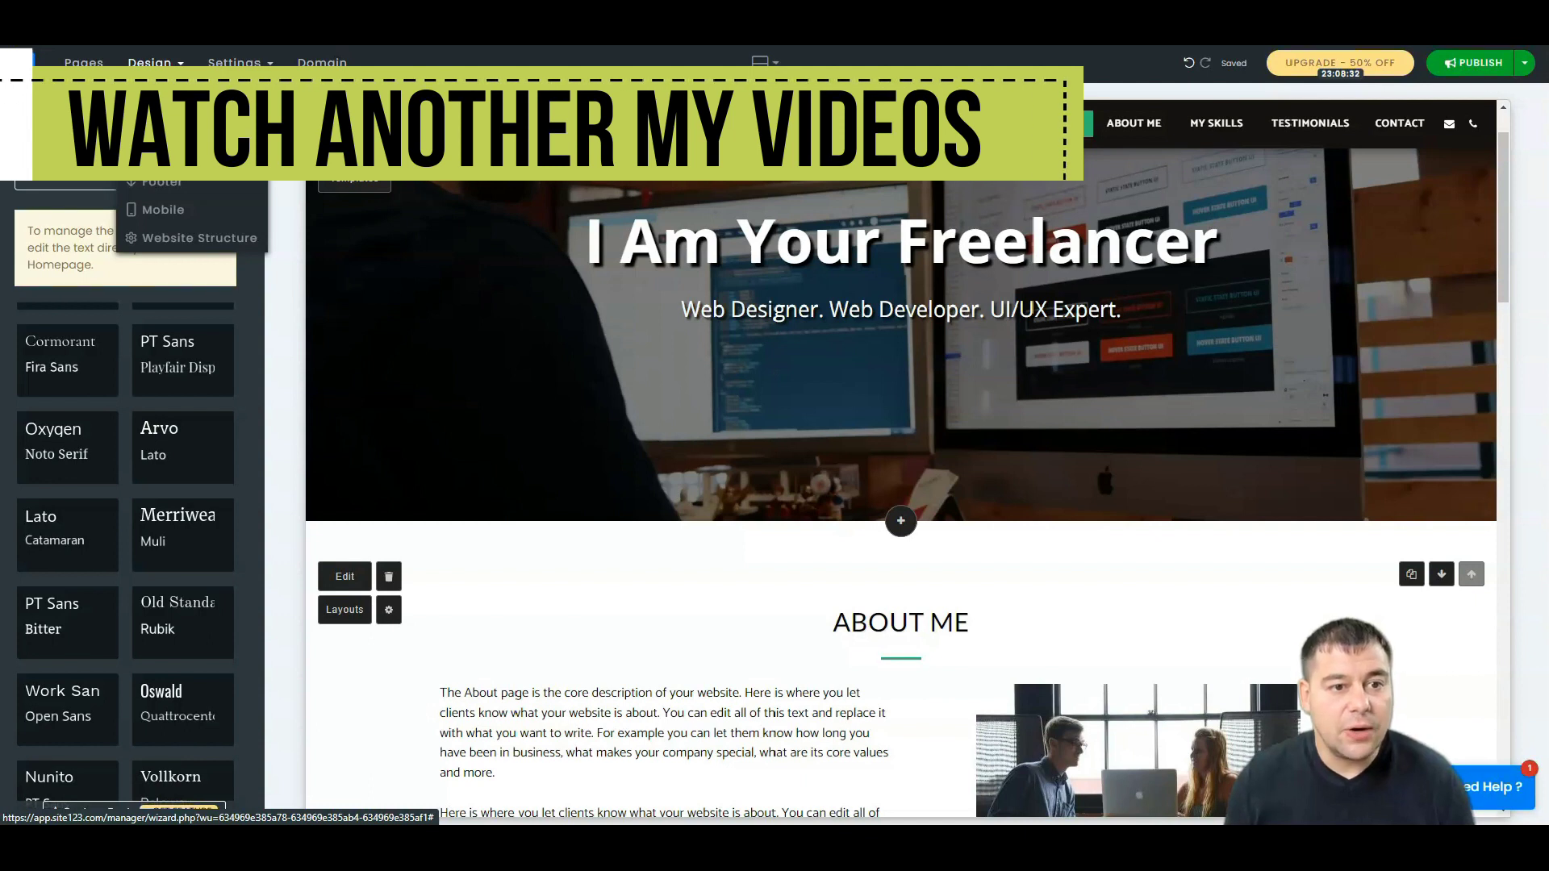
# Look over the Header display toggles, then close the Header panel.
pyautogui.click(162, 152)
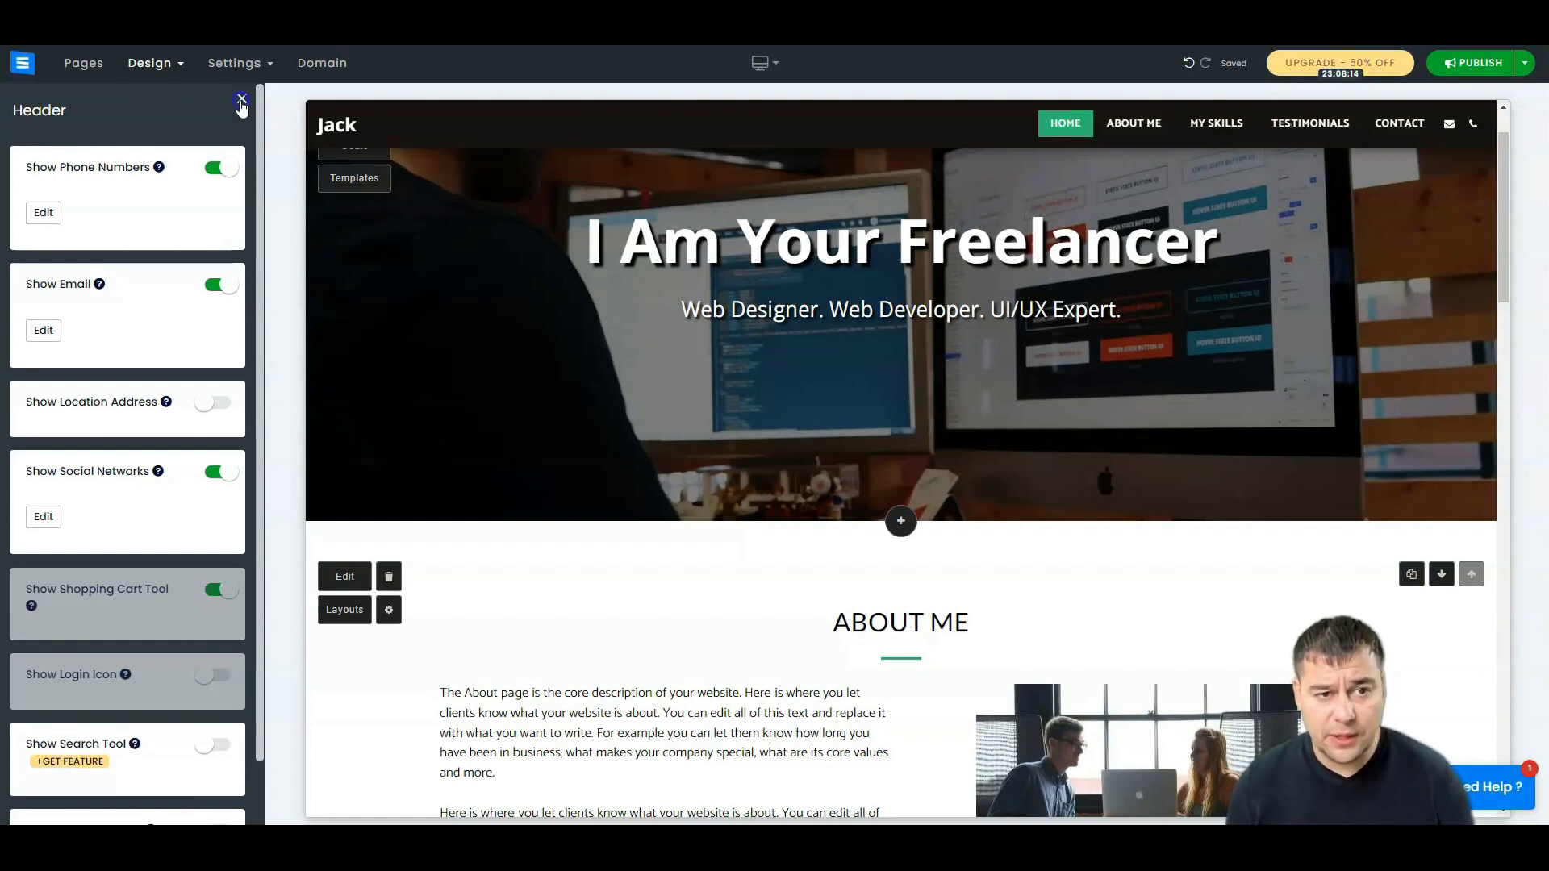
pyautogui.click(242, 100)
pyautogui.click(266, 65)
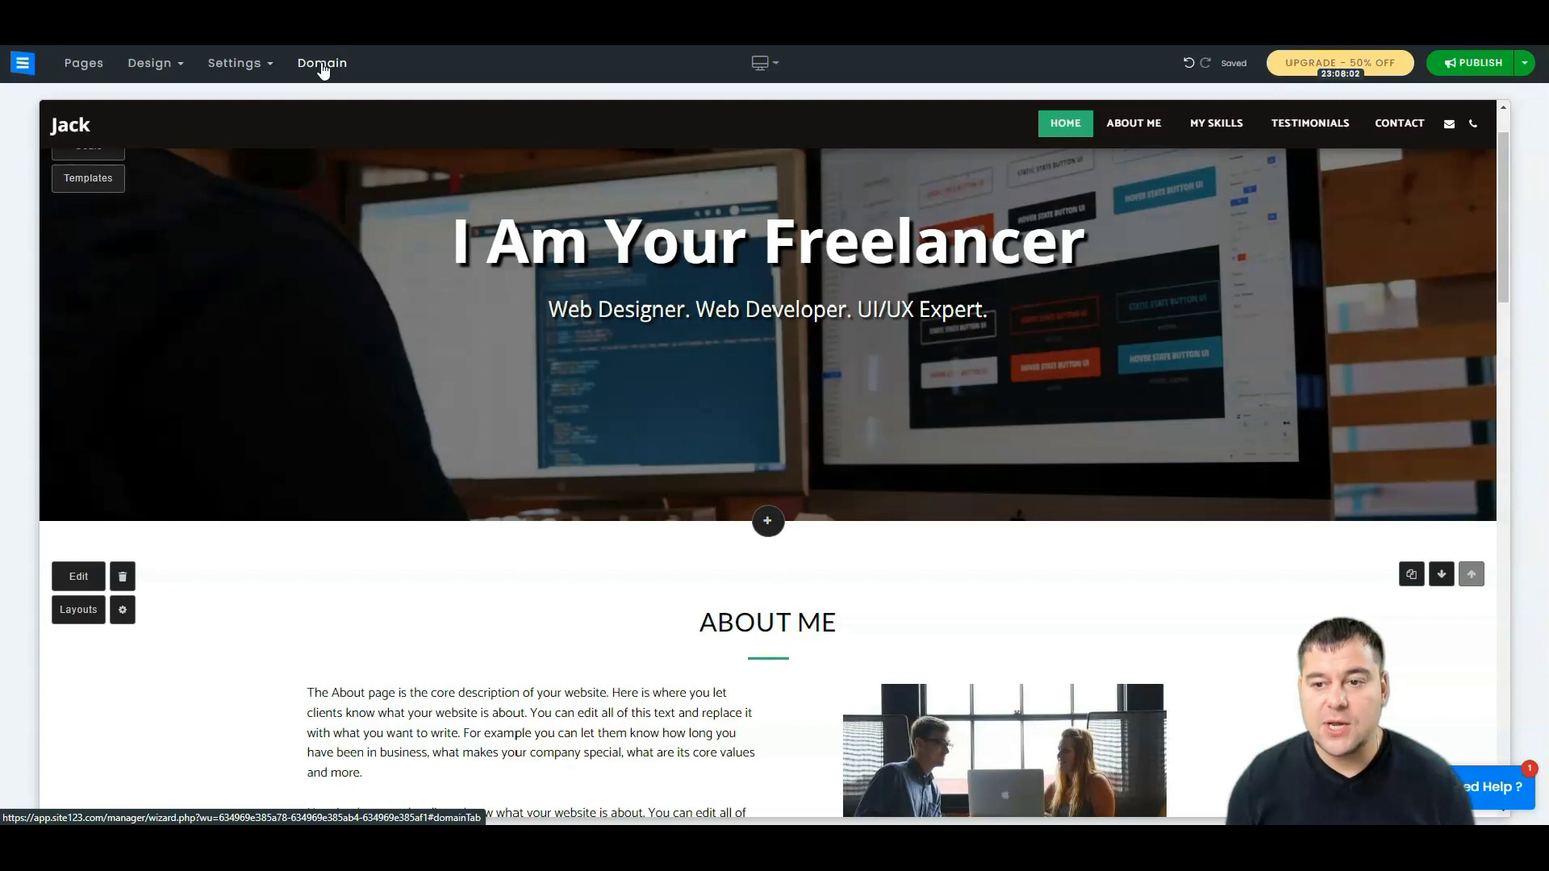
# Open the Domain panel to list which my-jack domain names are available.
pyautogui.click(323, 65)
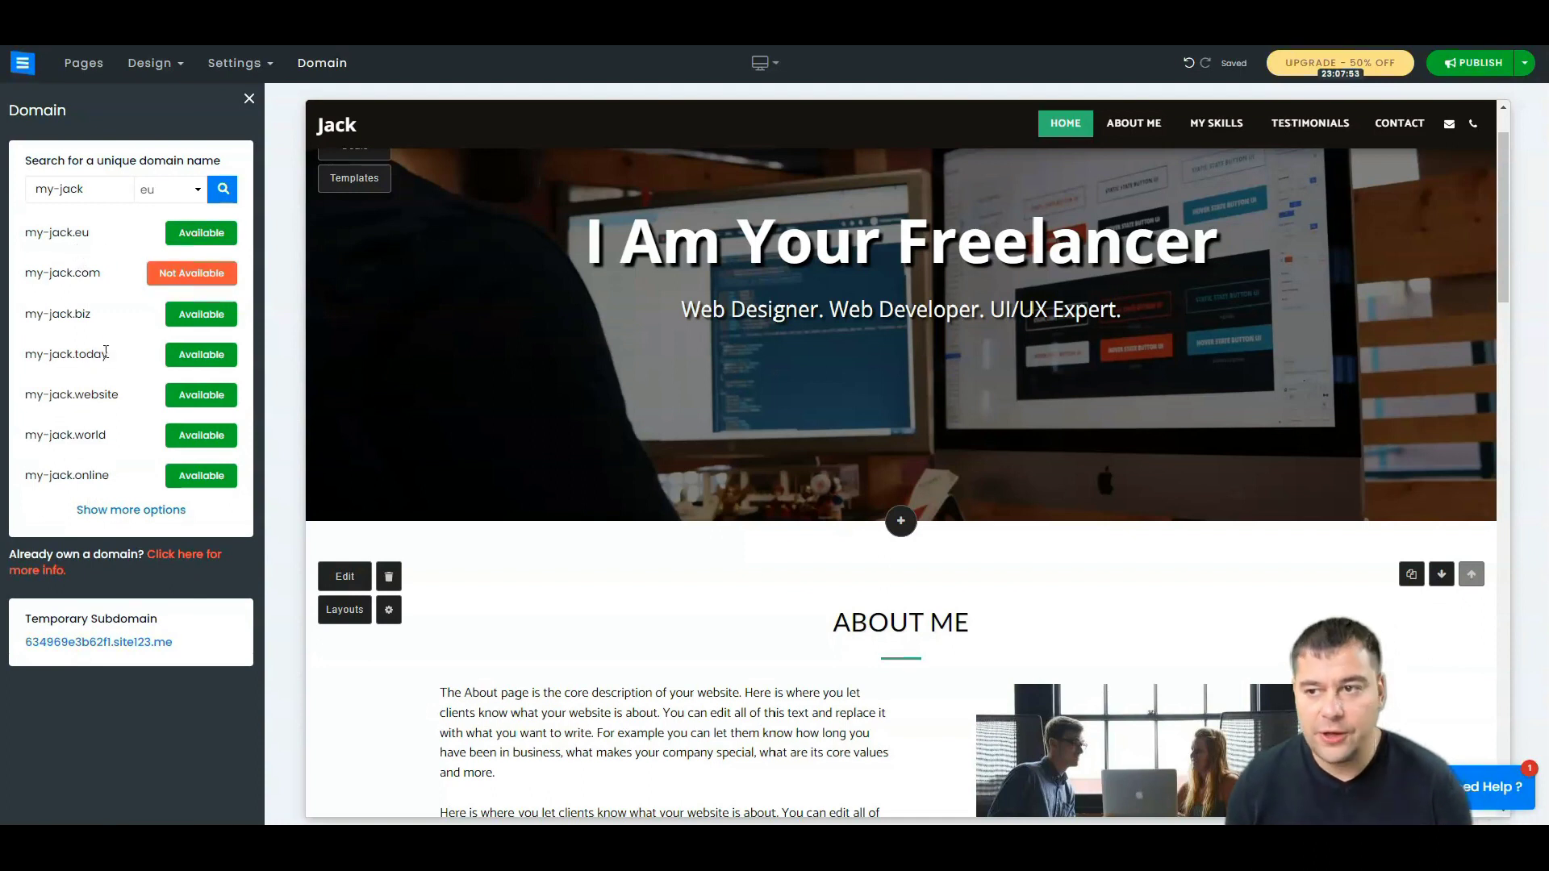
# Preview the Jack site at tablet size, then at phone size.
pyautogui.click(761, 65)
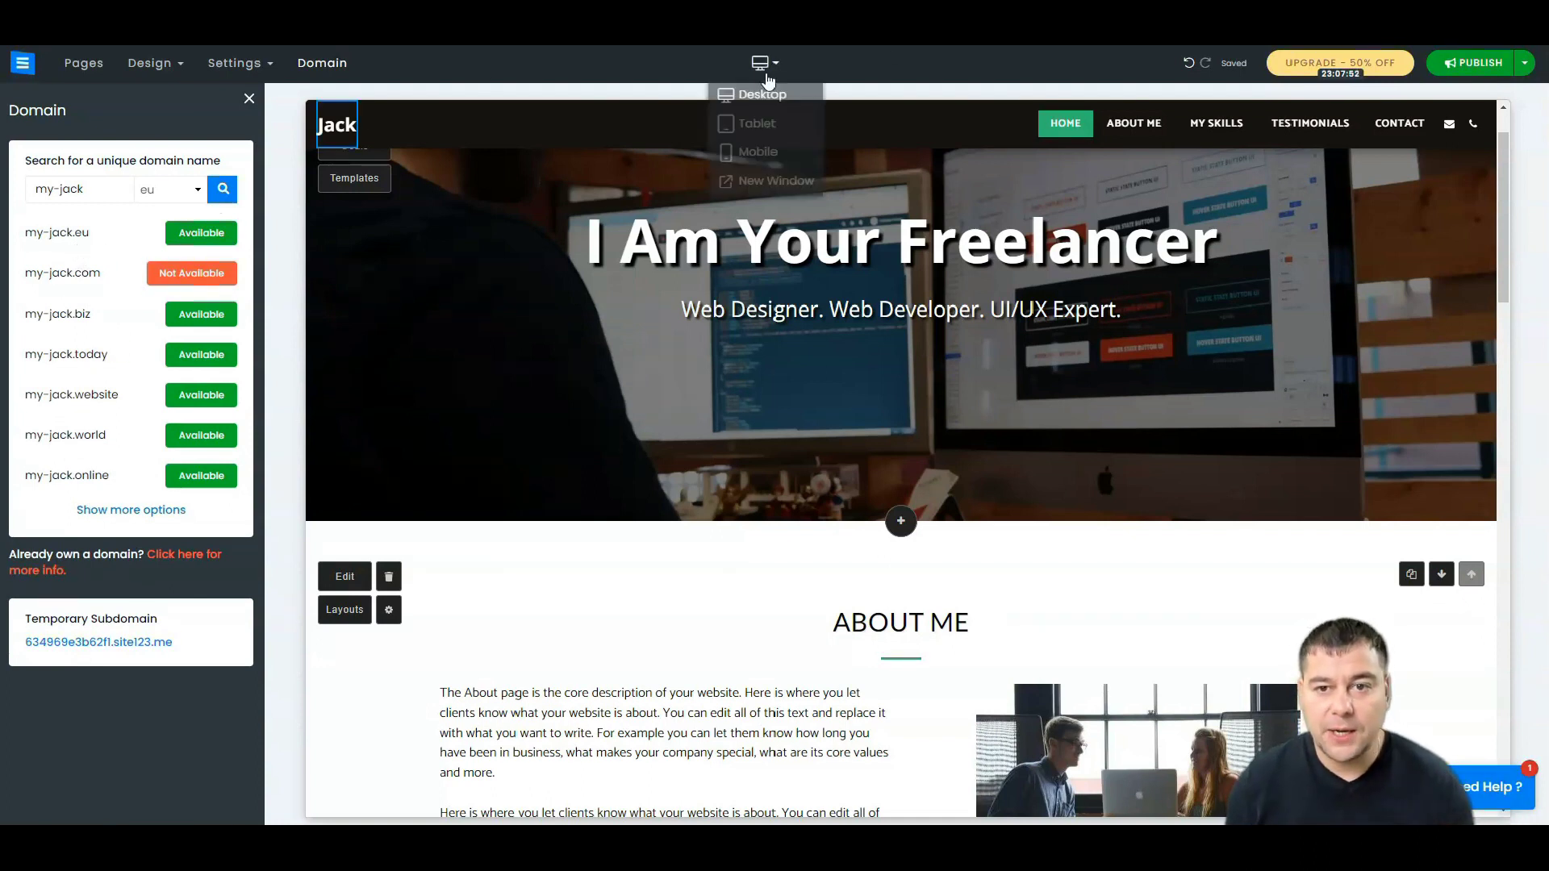
pyautogui.click(759, 127)
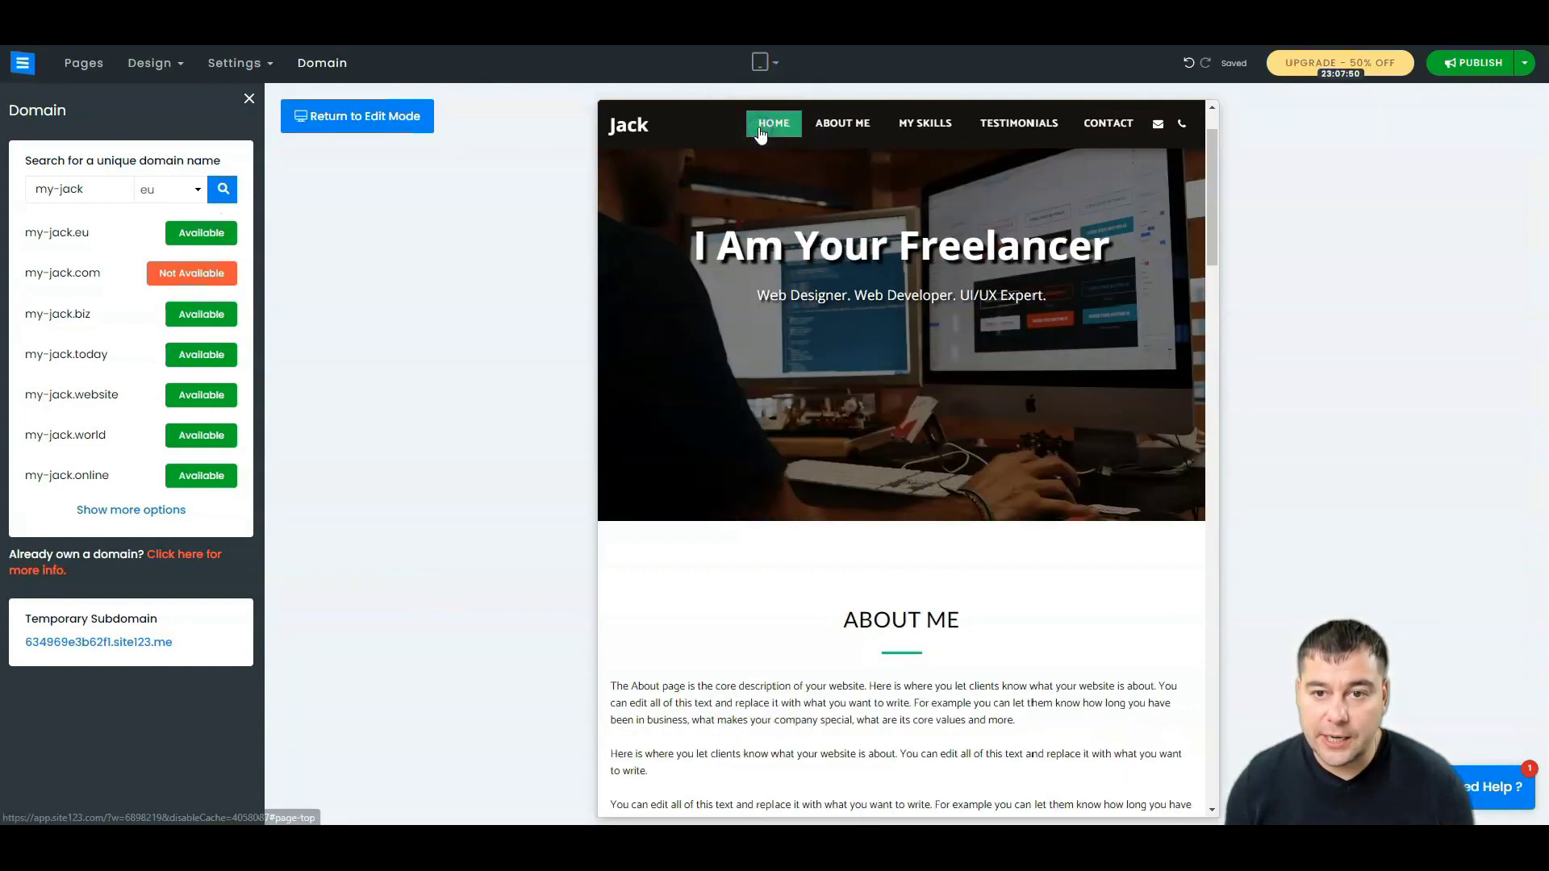
pyautogui.click(761, 62)
pyautogui.click(758, 154)
# Return to the desktop editing view and close the Domain panel.
pyautogui.click(765, 62)
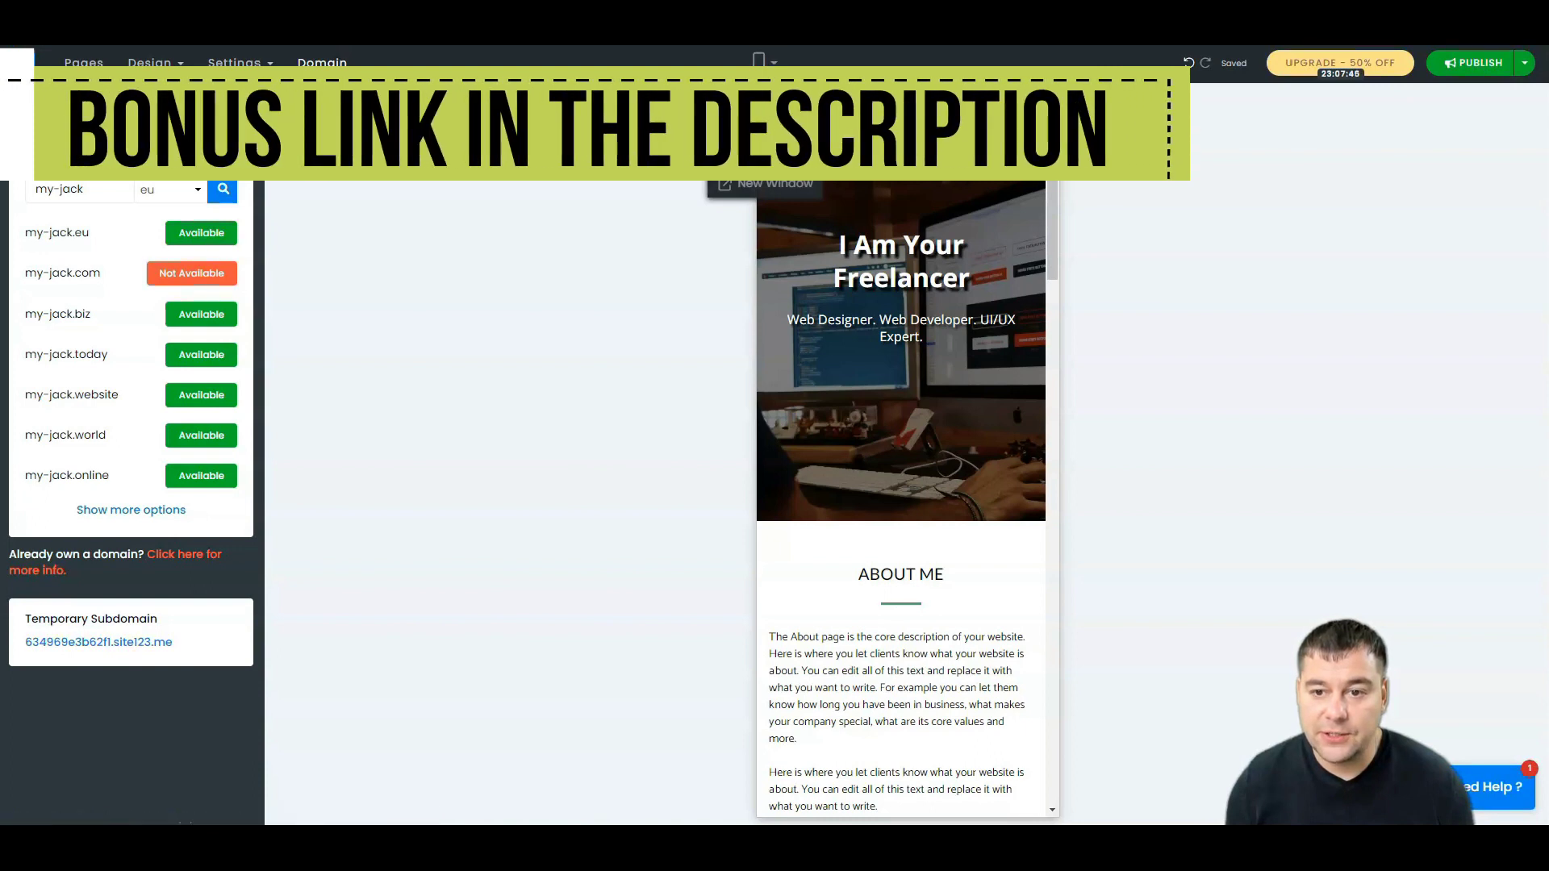
pyautogui.click(758, 99)
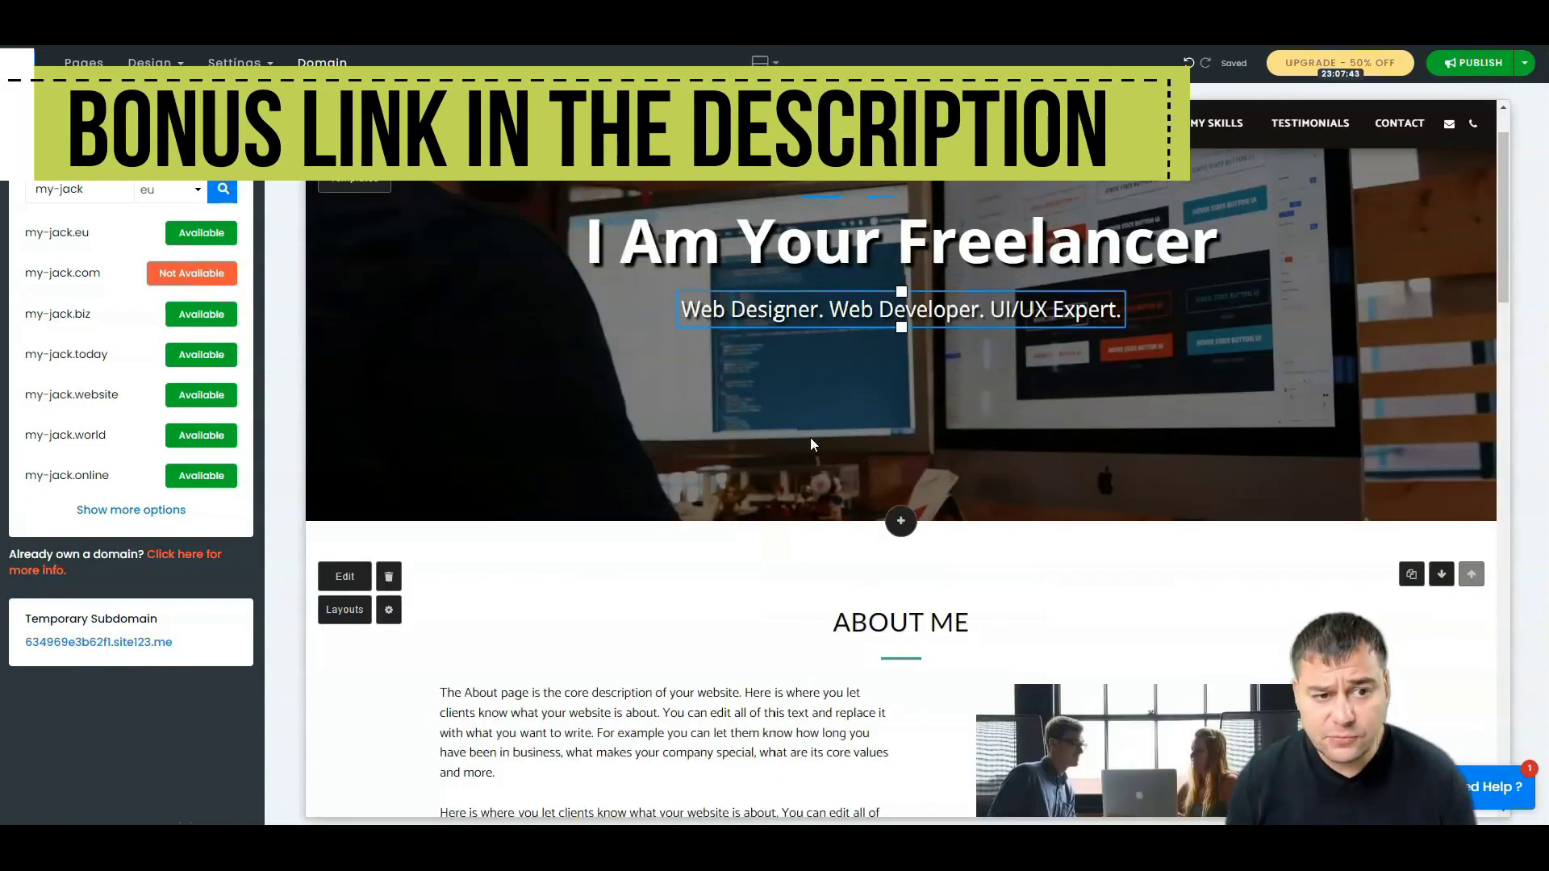
pyautogui.click(239, 62)
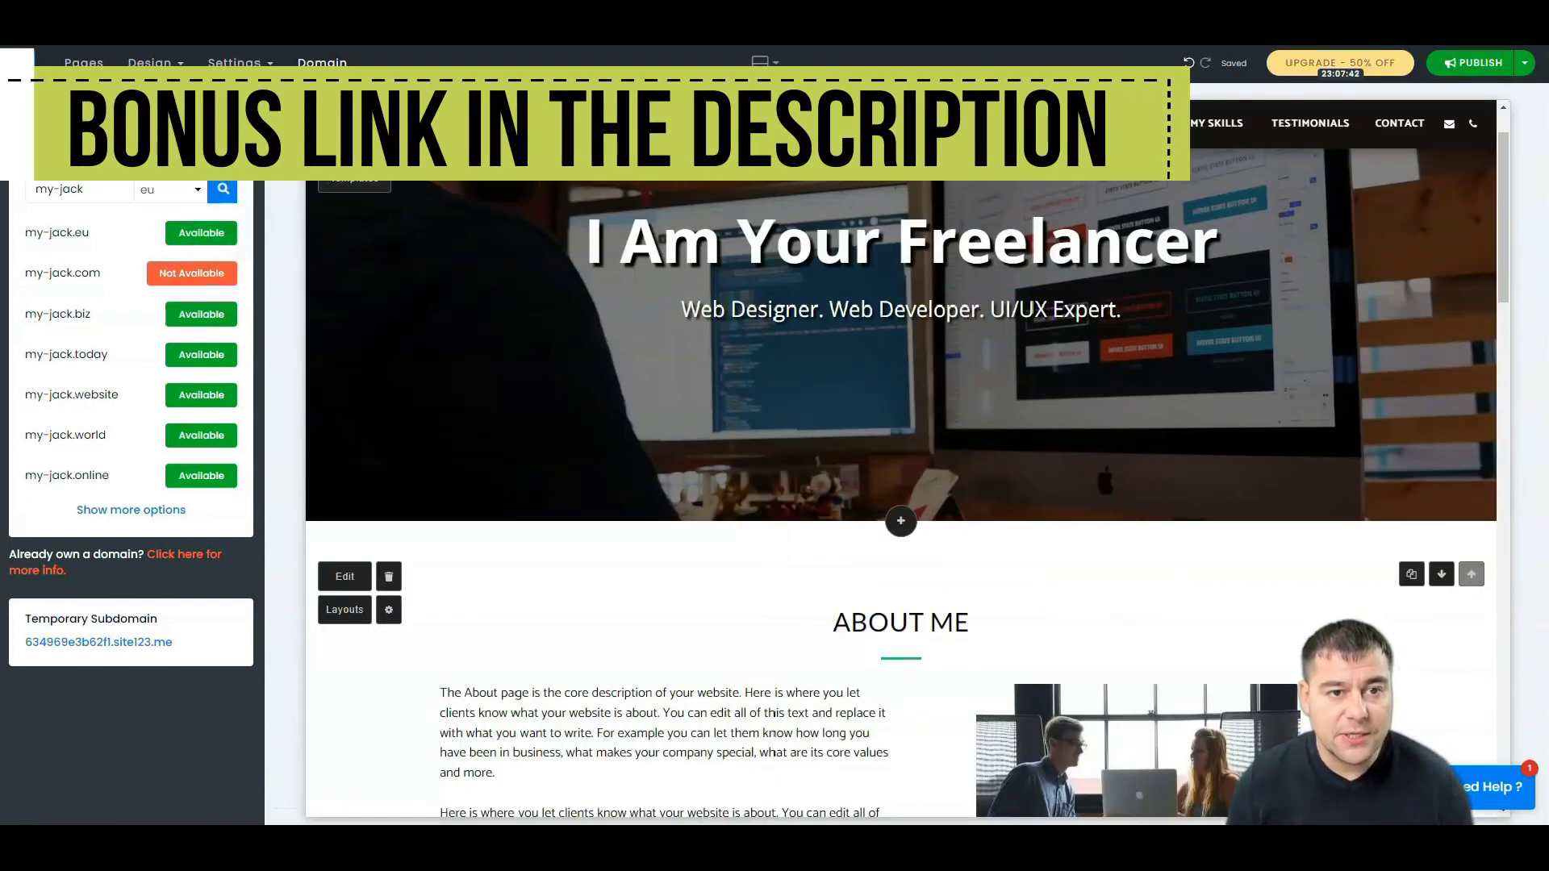
pyautogui.click(322, 62)
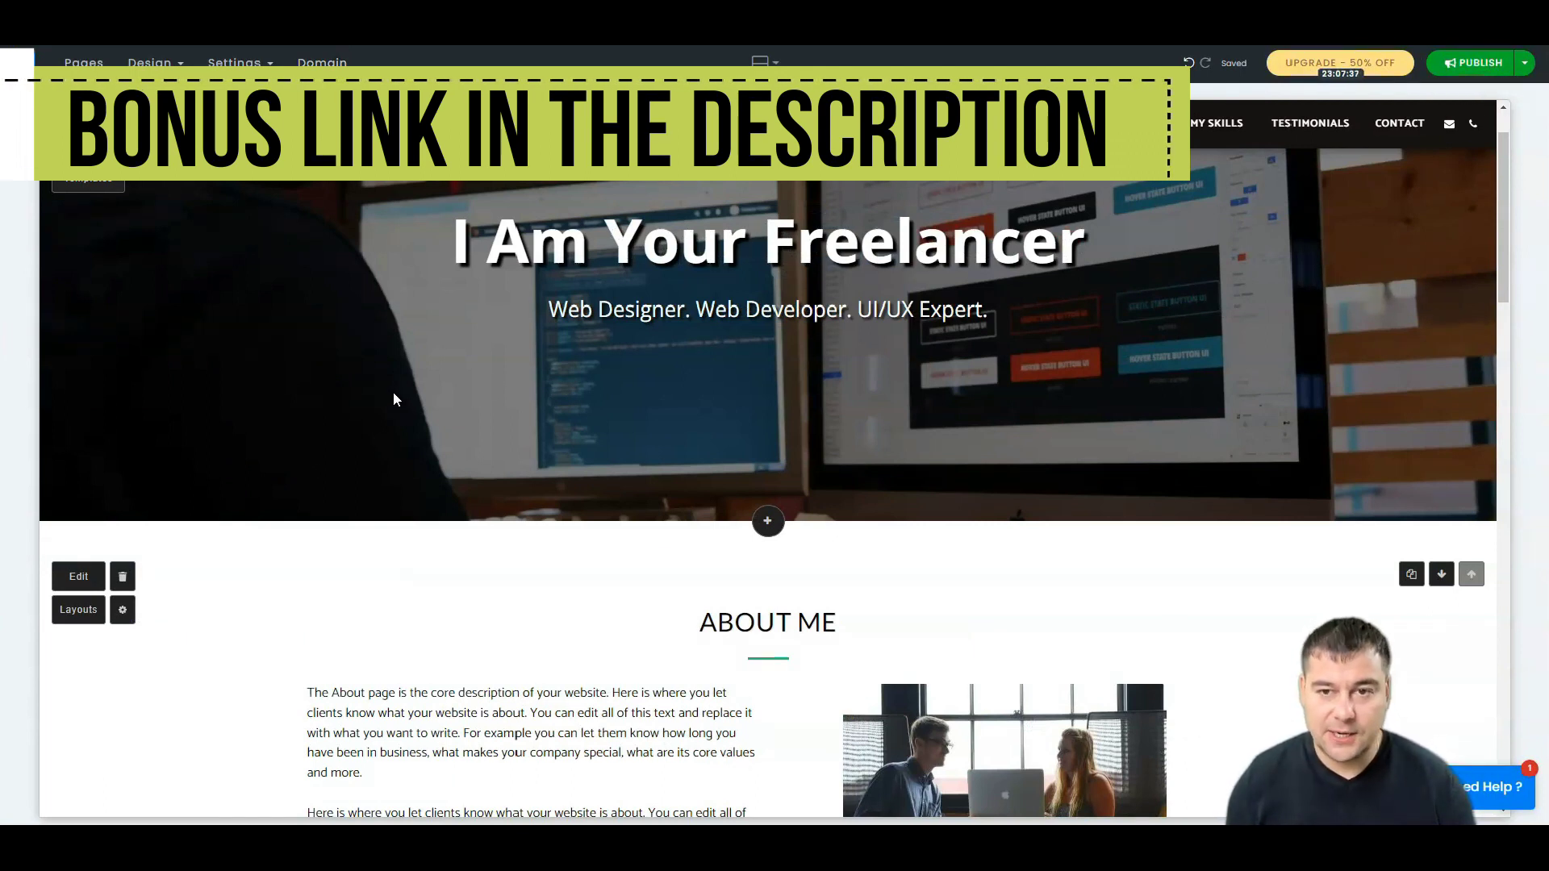
pyautogui.scroll(2, 415, 347)
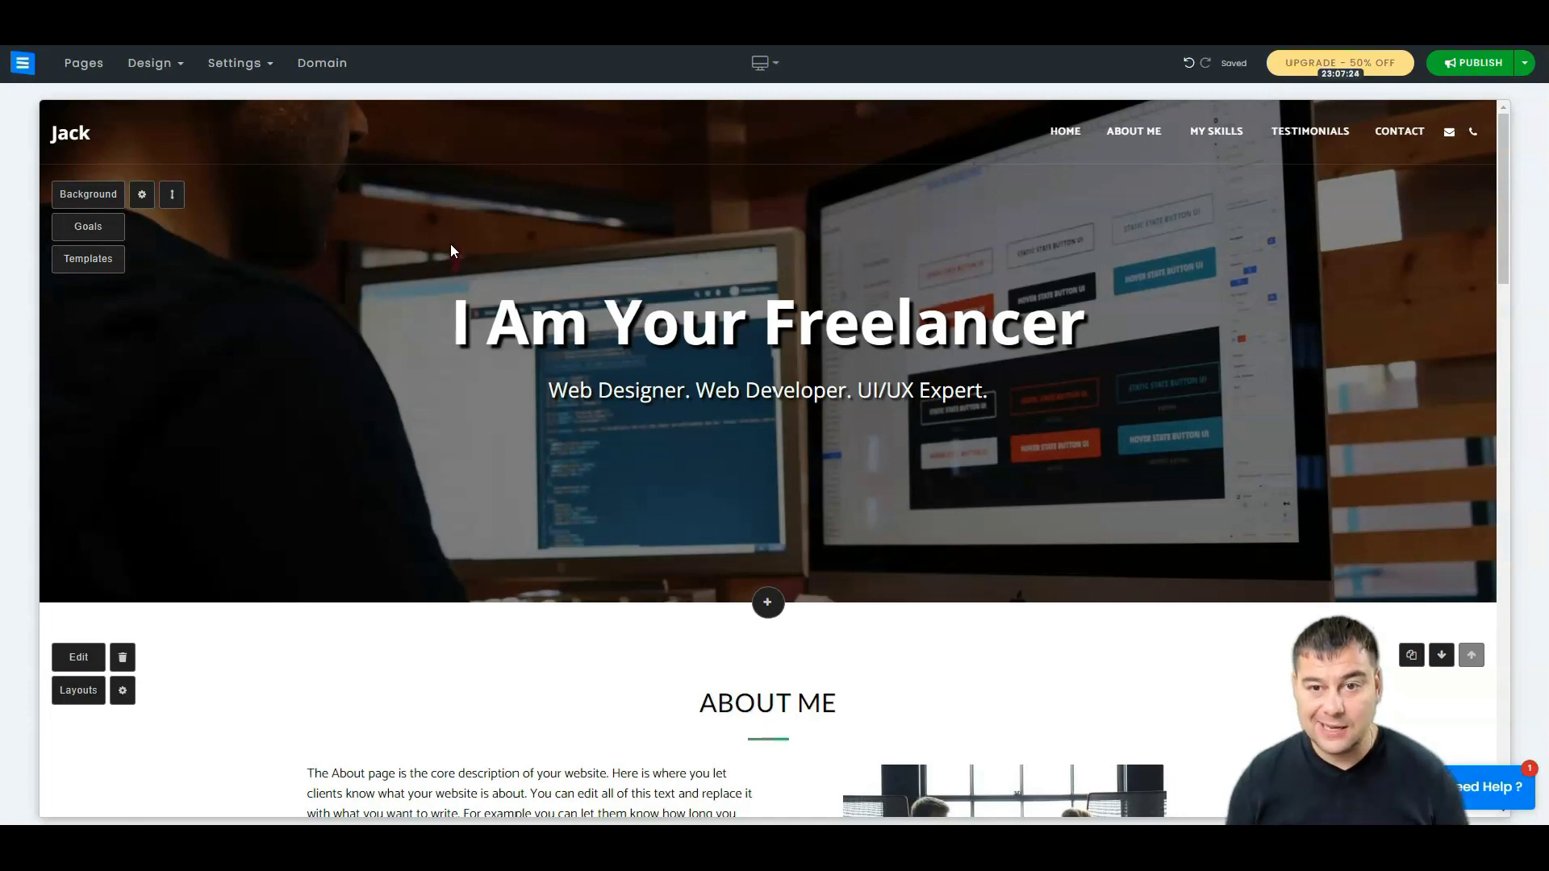
pyautogui.scroll(-2, 444, 250)
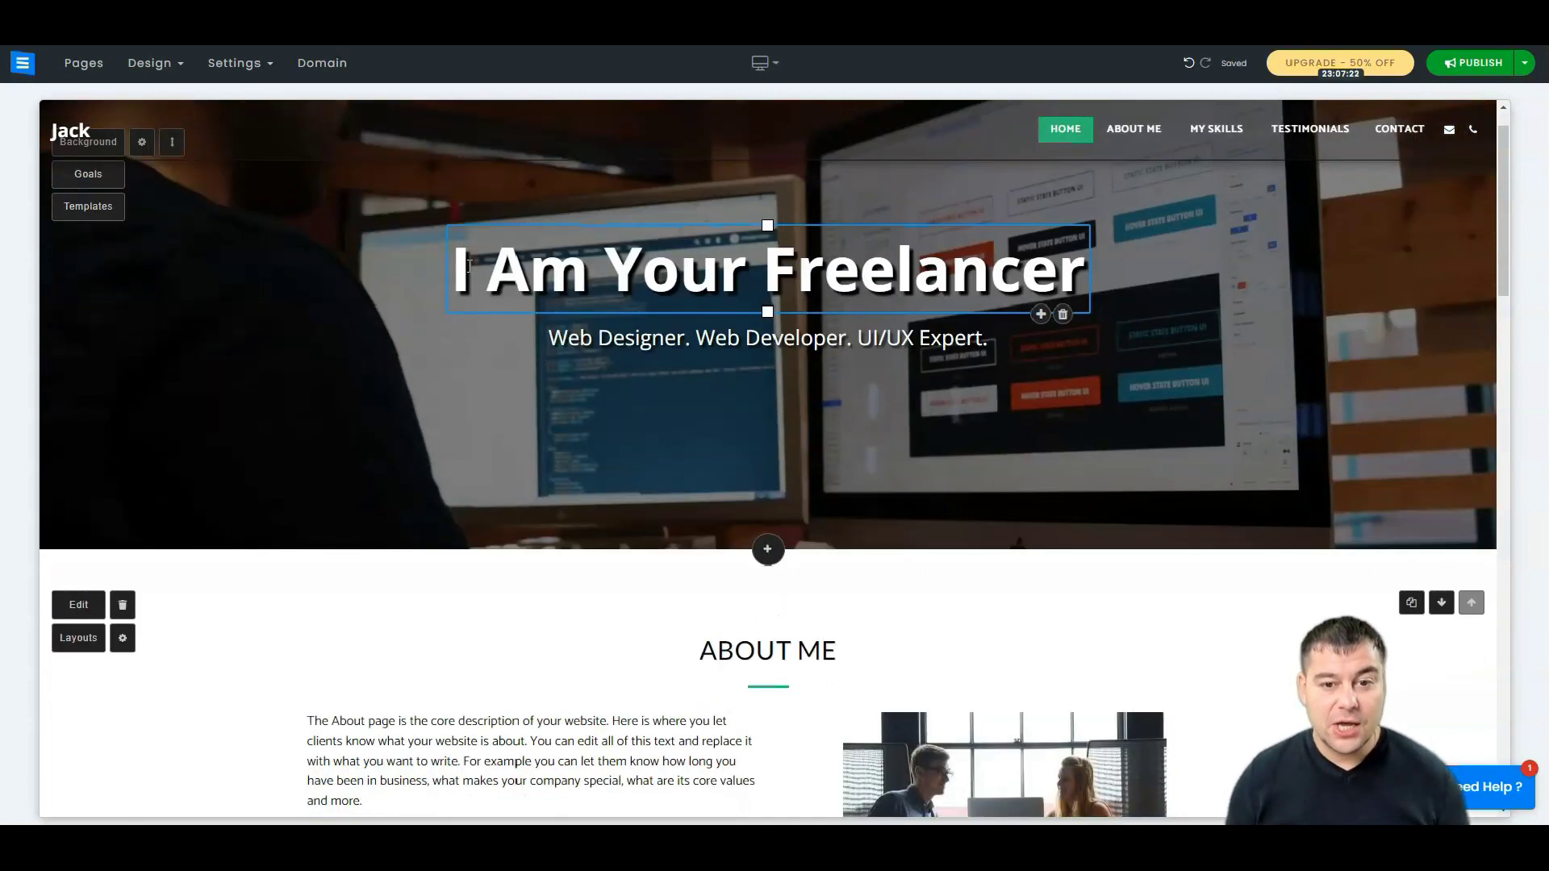
pyautogui.scroll(2, 548, 585)
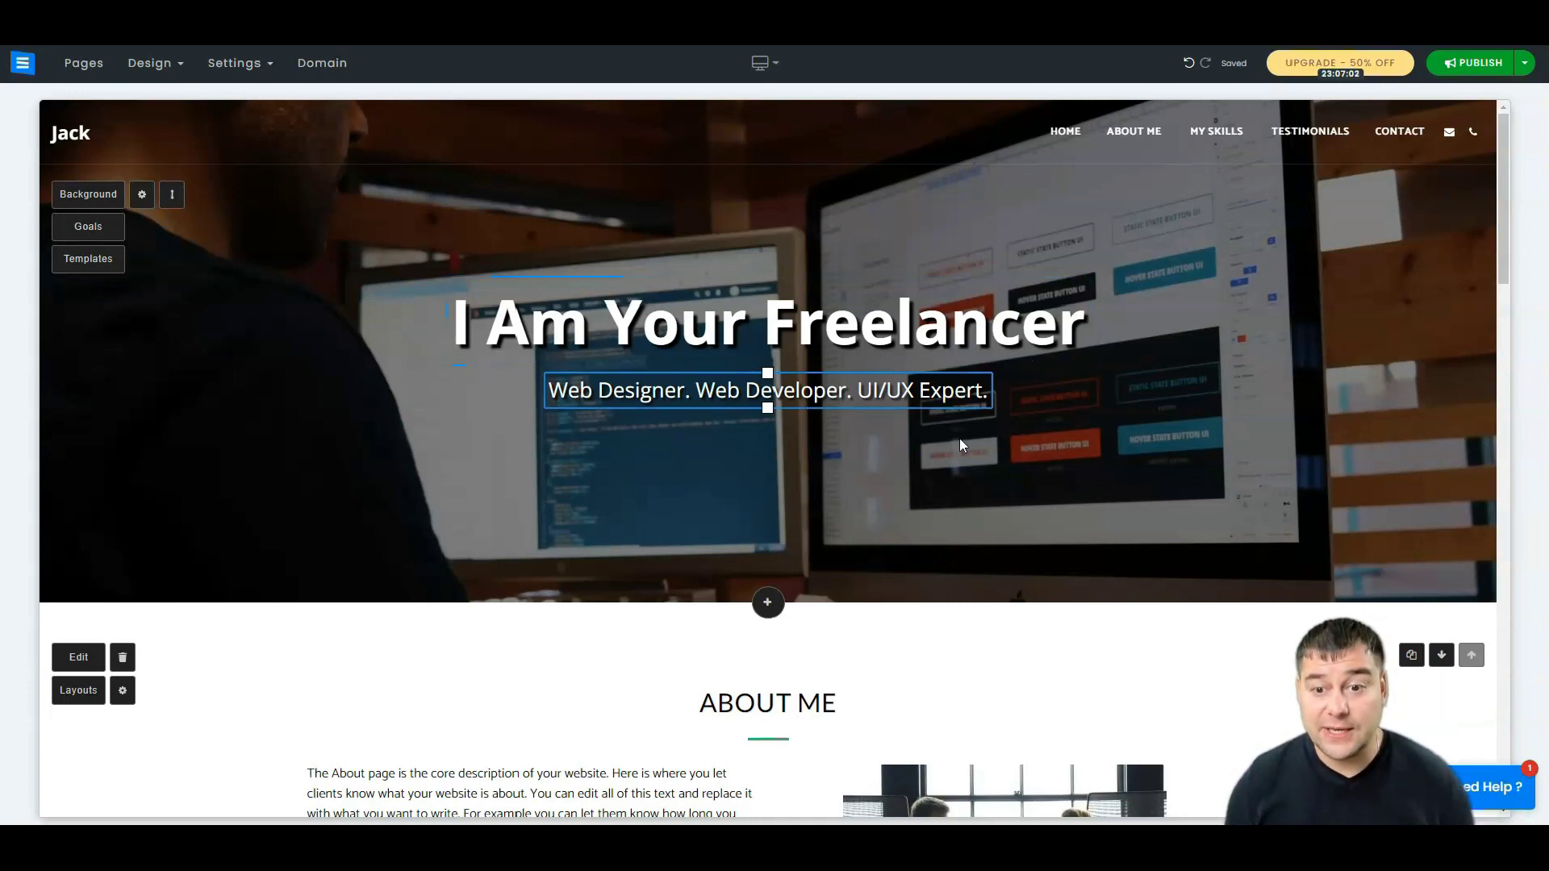
pyautogui.click(24, 65)
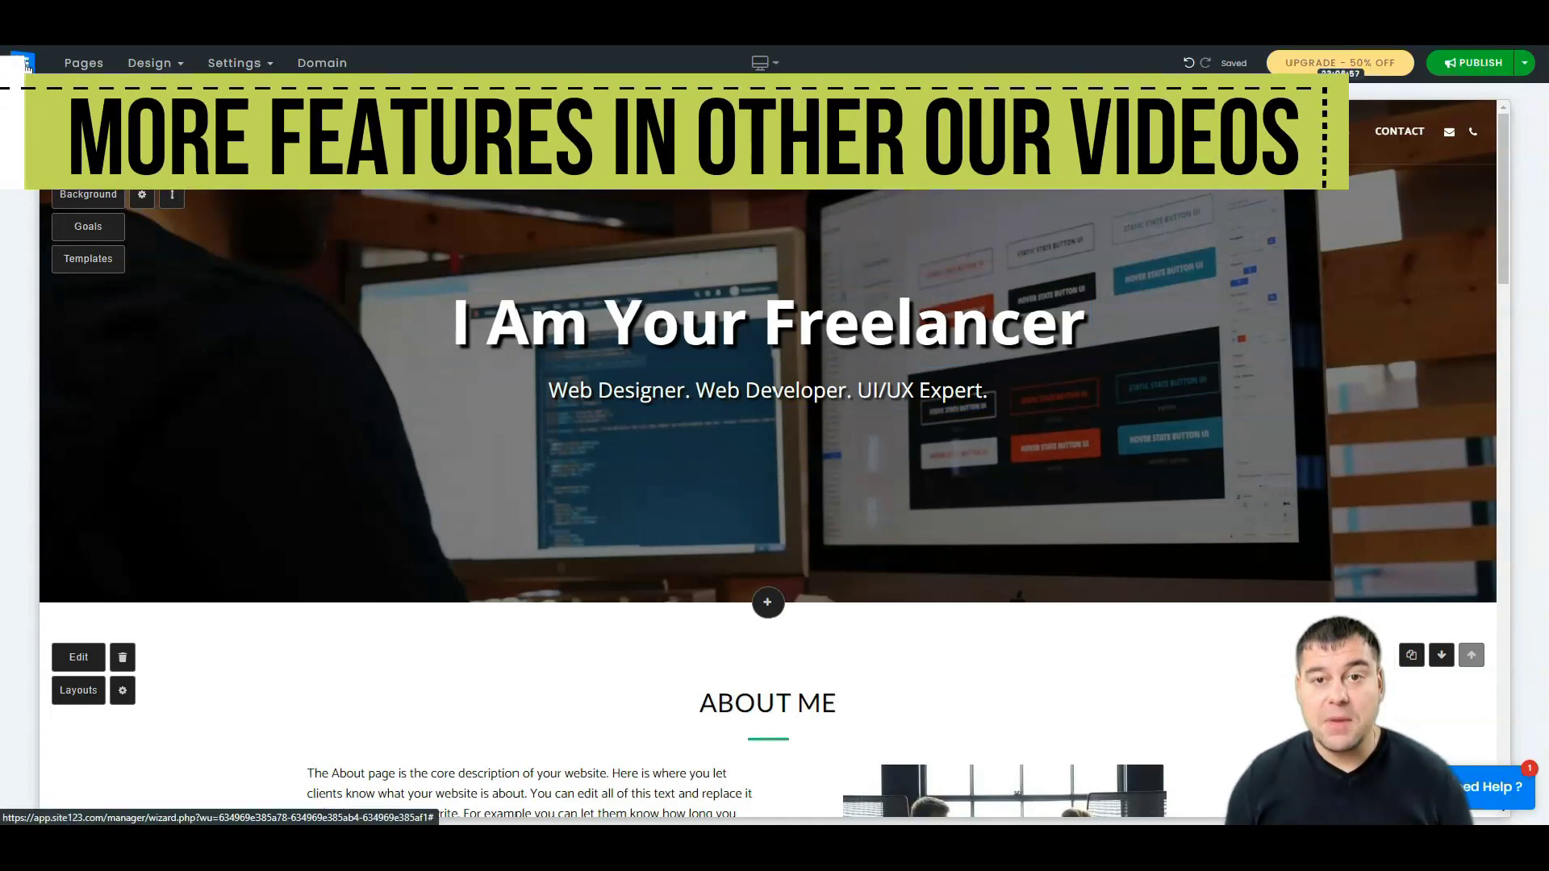